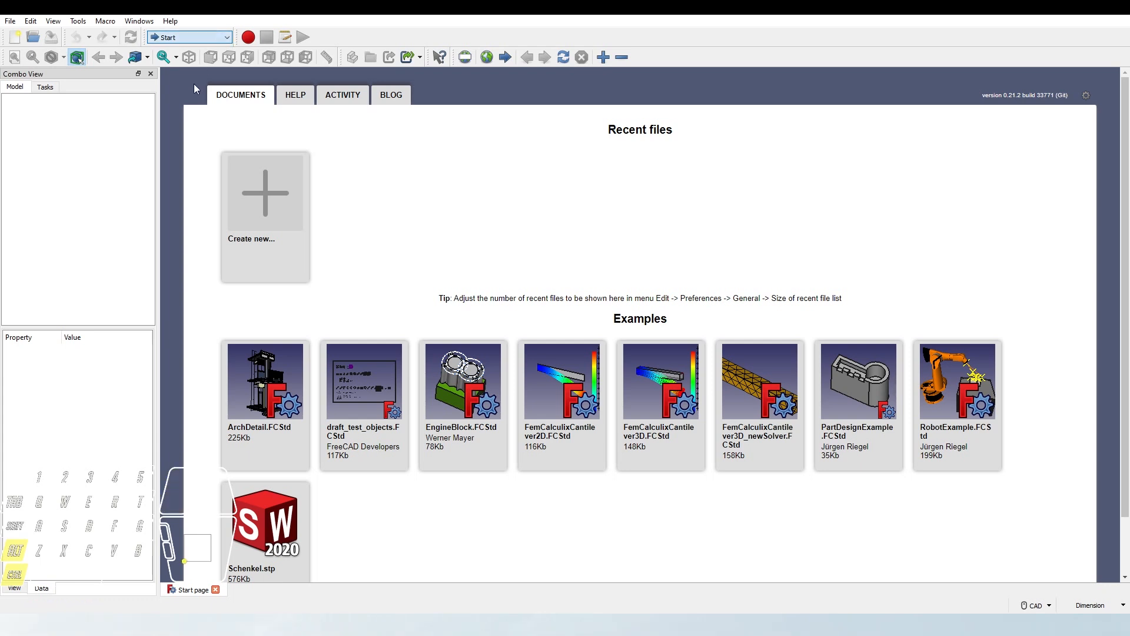
Switch to the Part Design workbench, create a new document and add a body to it
left_click(189, 110)
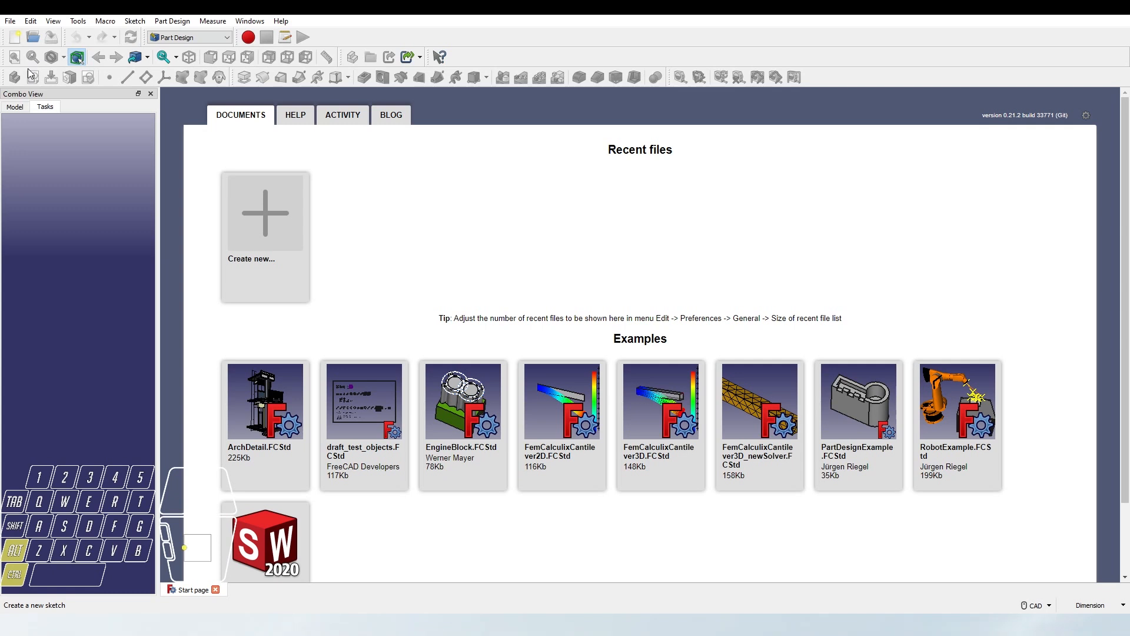
left_click(267, 230)
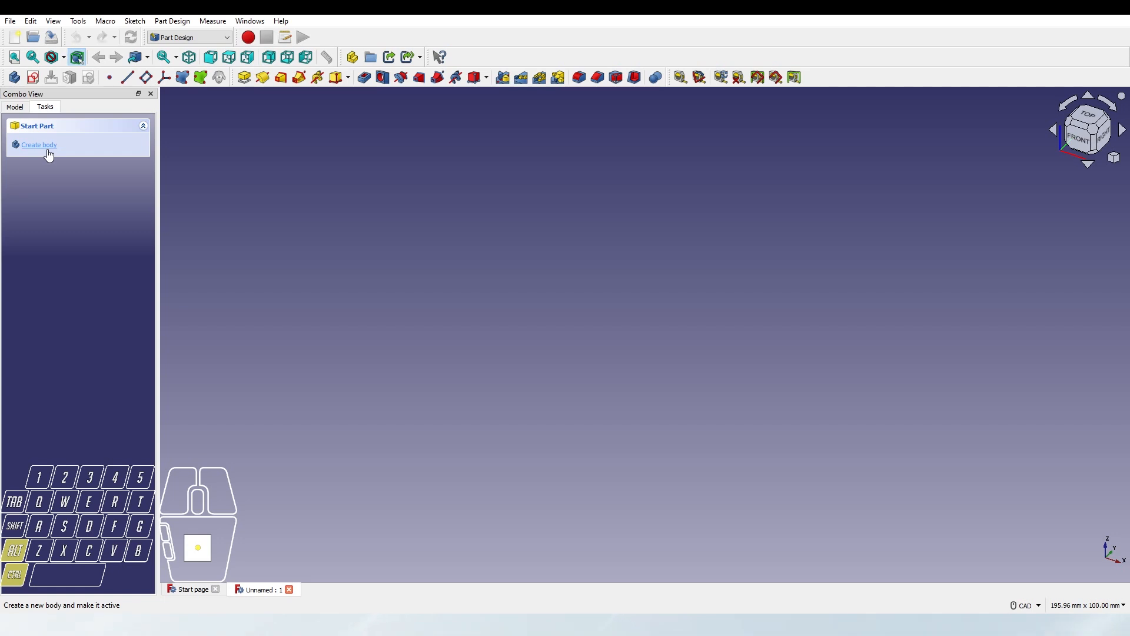
left_click(28, 151)
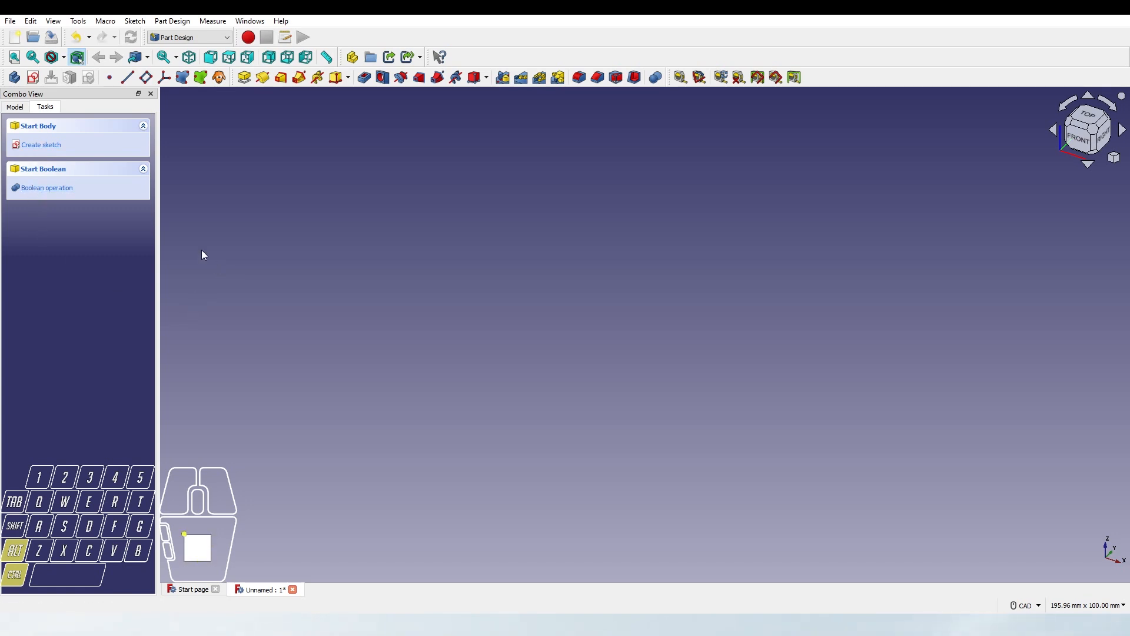
Start a new sketch in the body on the XY plane
left_click(48, 154)
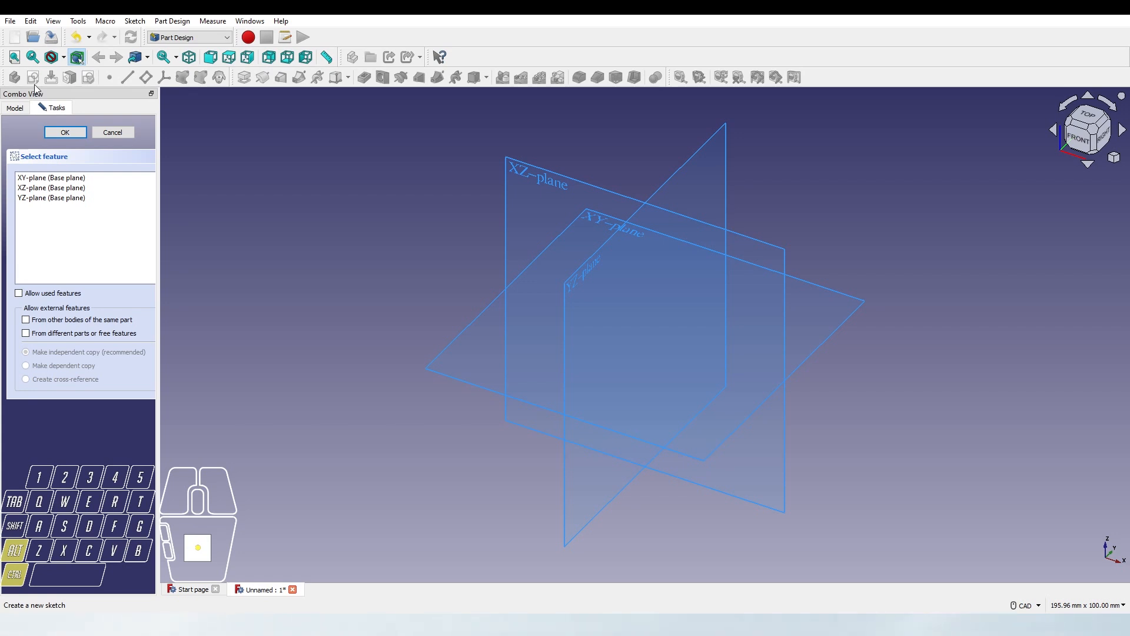
left_click(91, 182)
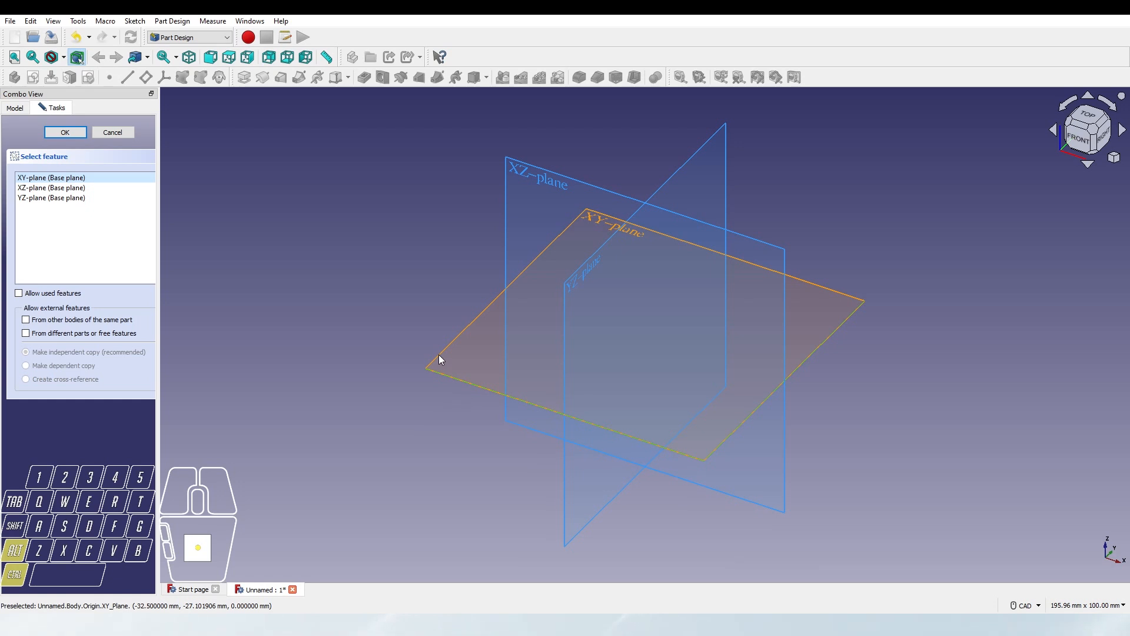
left_click(72, 178)
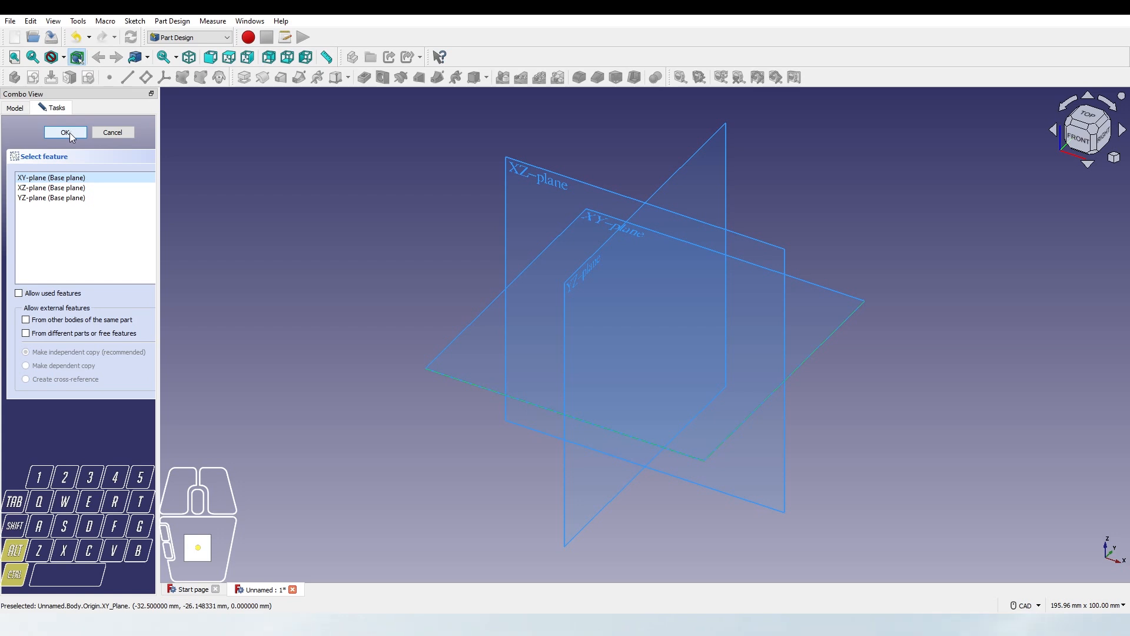
left_click(73, 135)
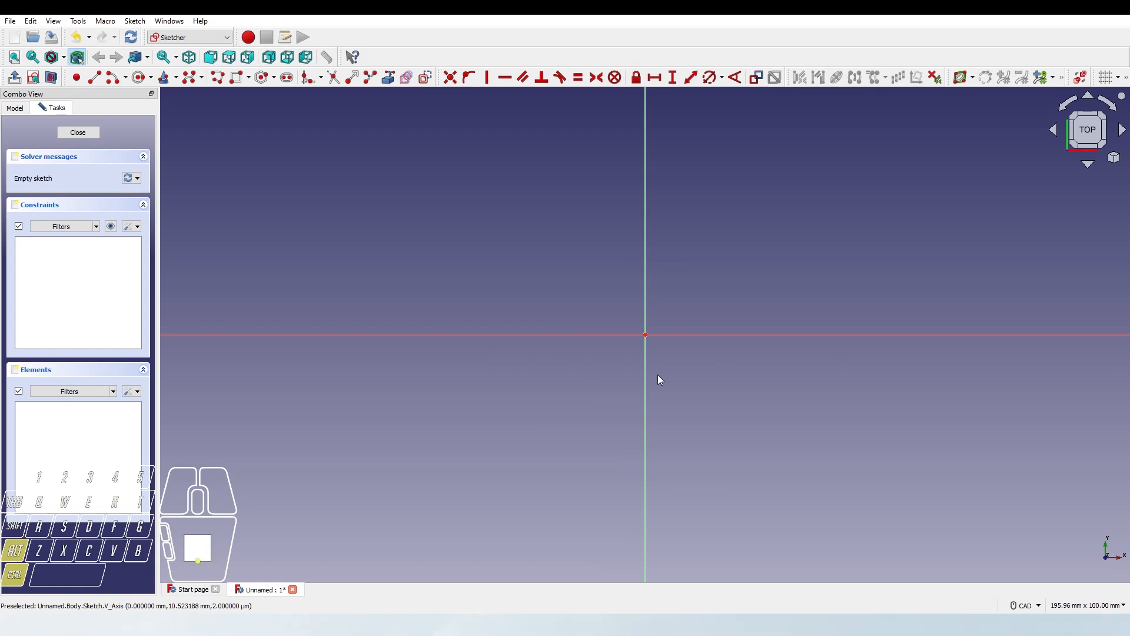
left_click(646, 342)
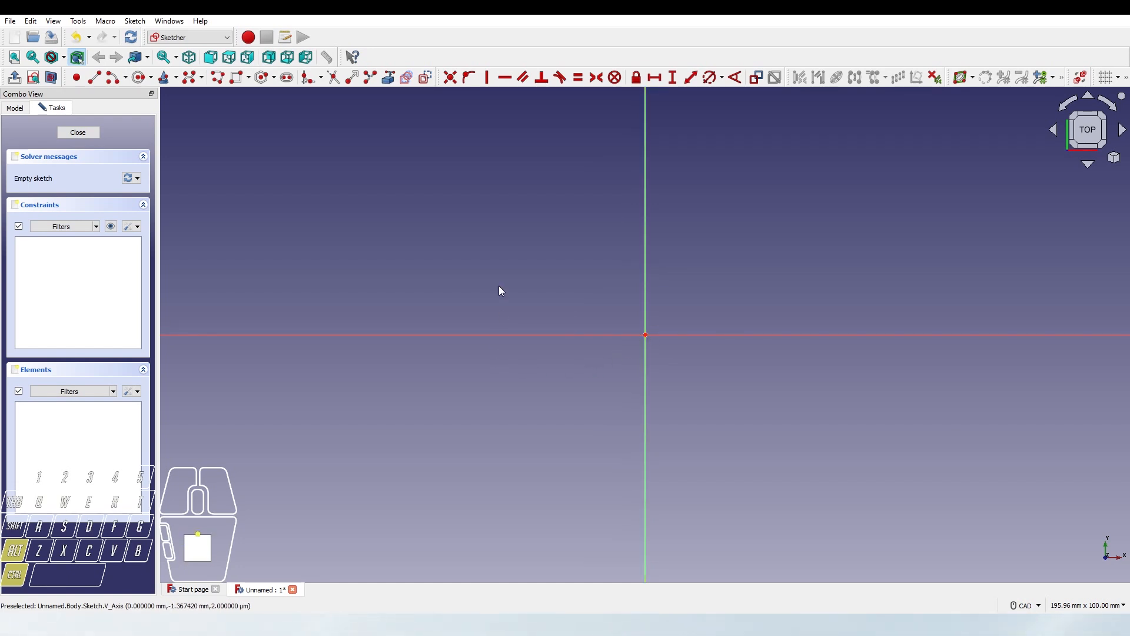
Sketch a rectangle about 38 mm wide around the origin, crossing both axes, and leave the Rectangle tool
left_click(235, 79)
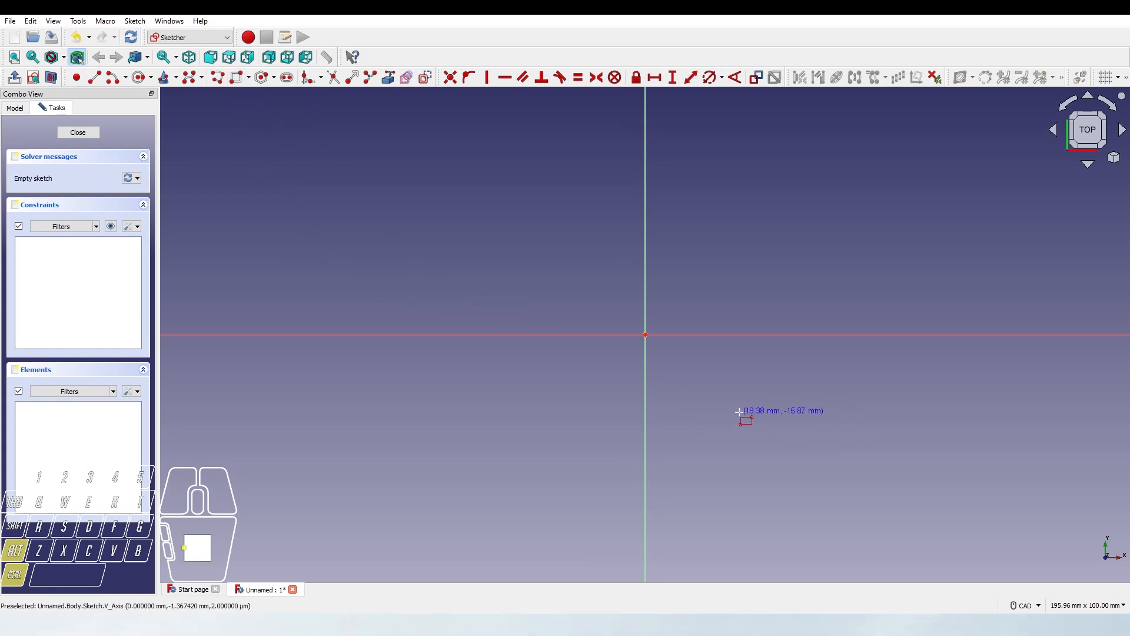
left_click_drag(740, 404, 553, 265)
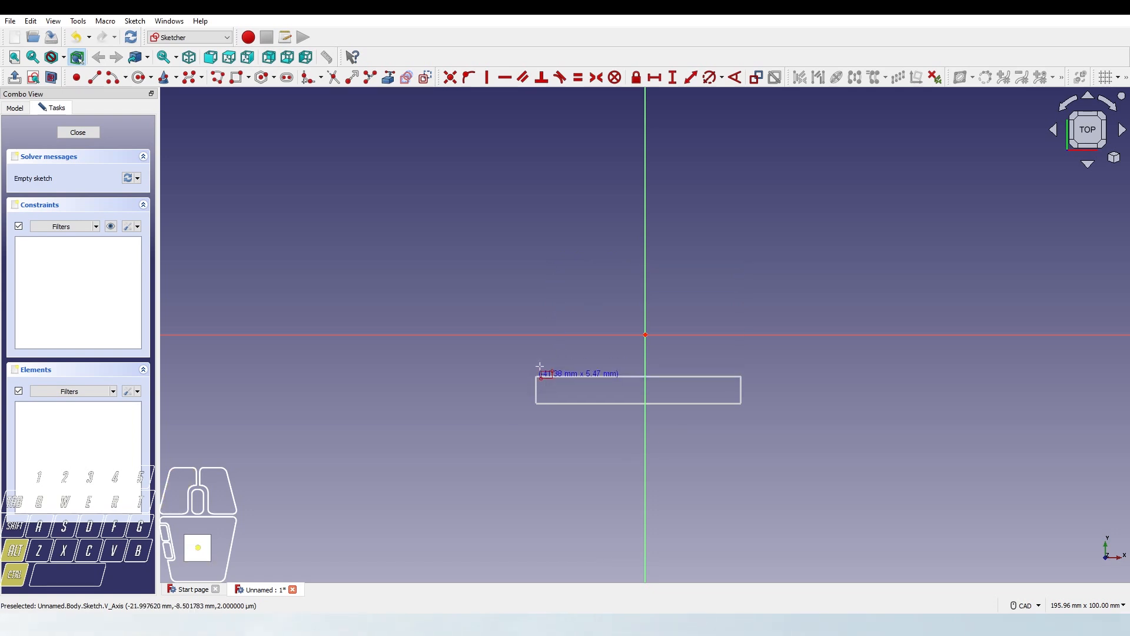
left_click(555, 267)
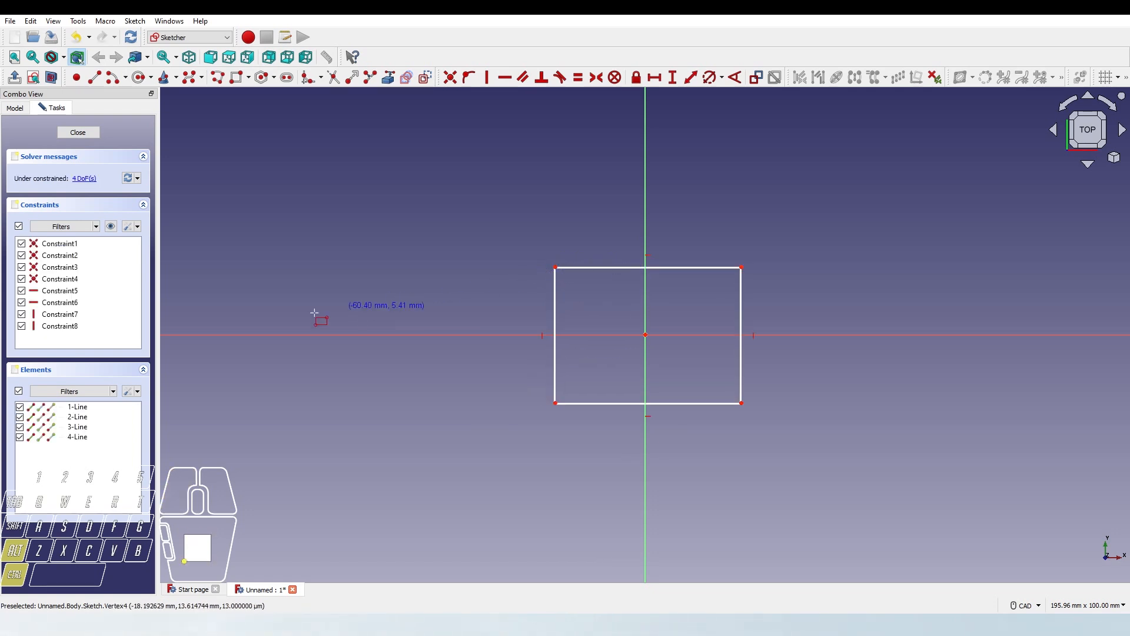
right_click(480, 321)
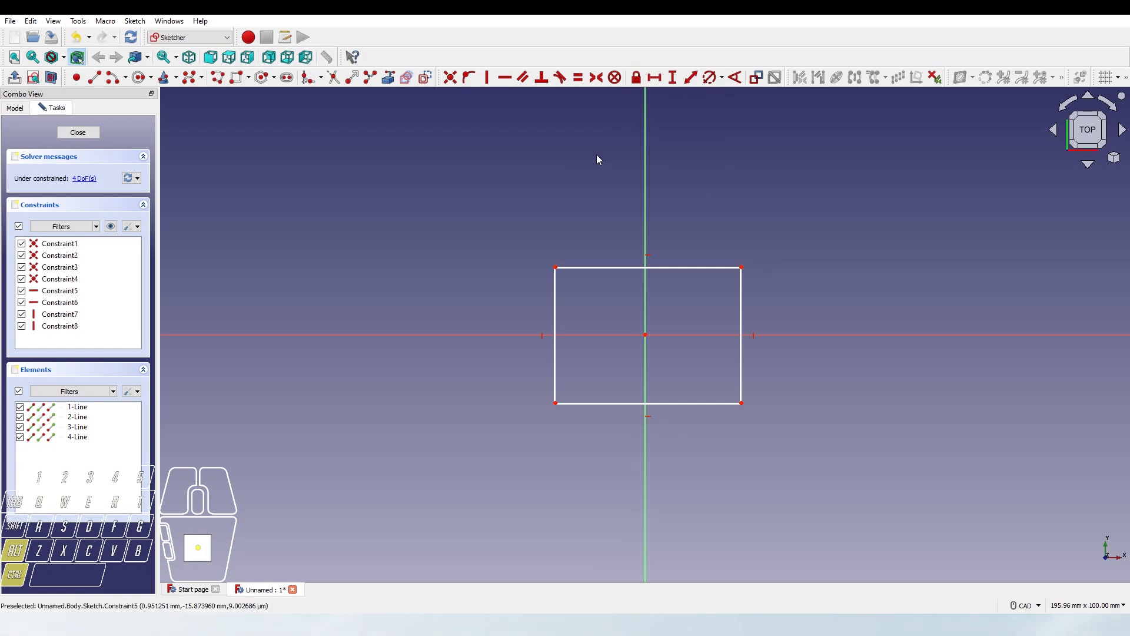
Constrain the rectangle's top edge to a horizontal distance of 53 mm and name that constraint "length"
left_click(652, 80)
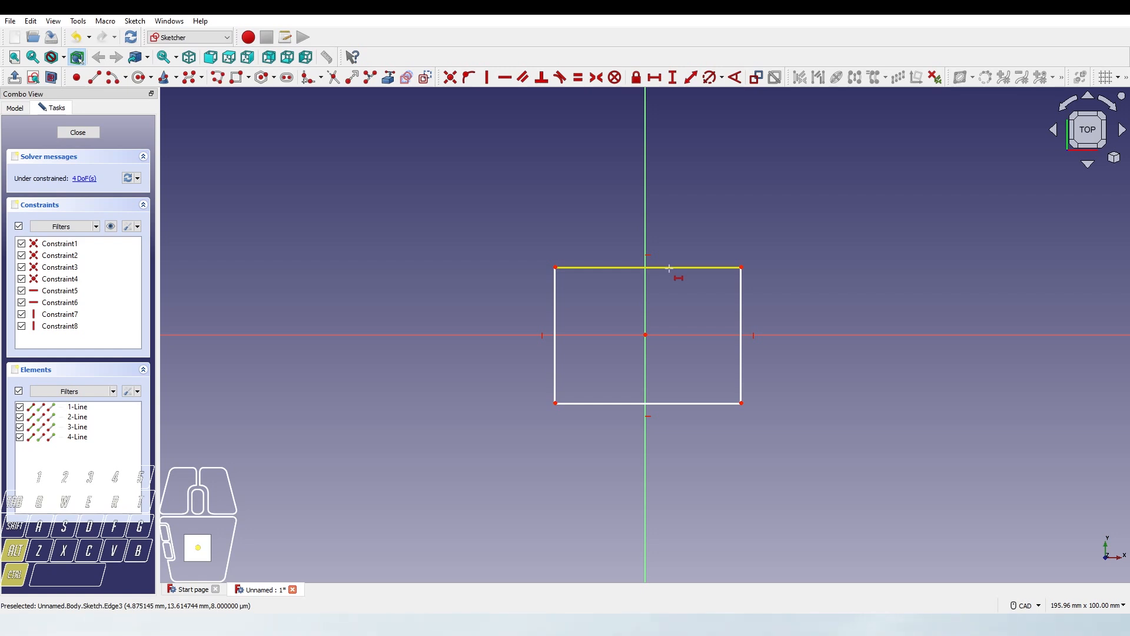
left_click(670, 268)
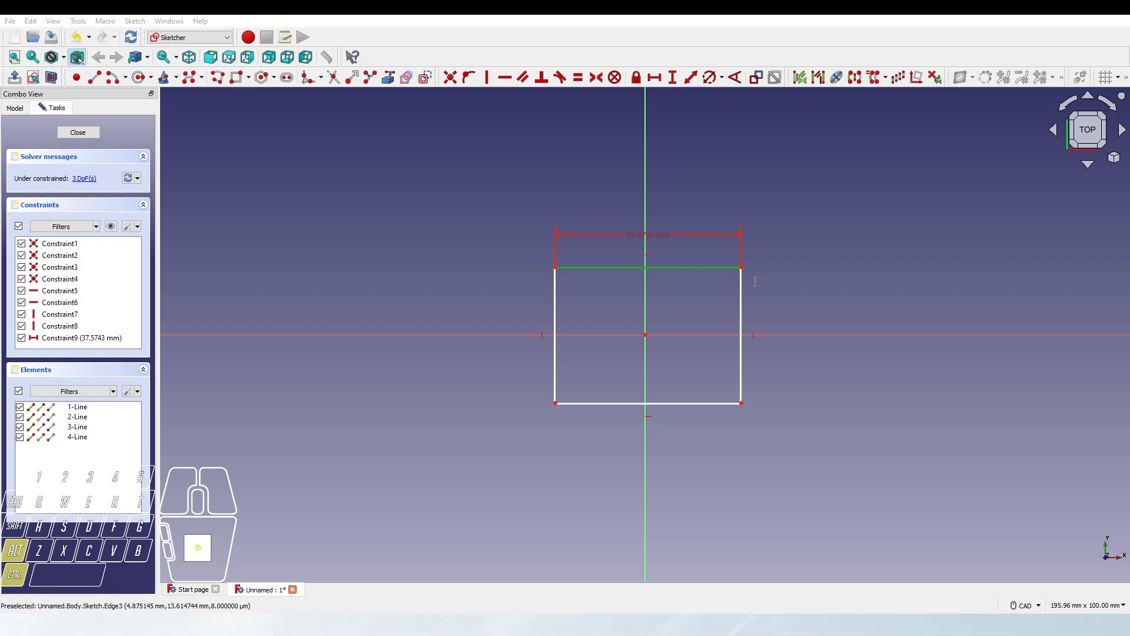
left_click(751, 338)
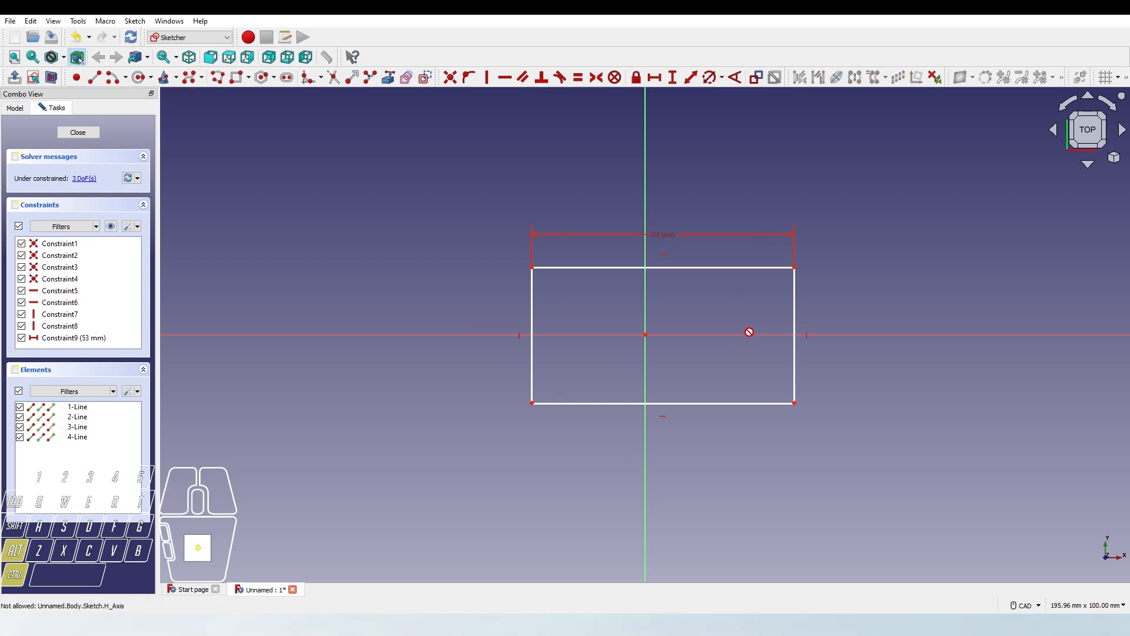
left_click(659, 232)
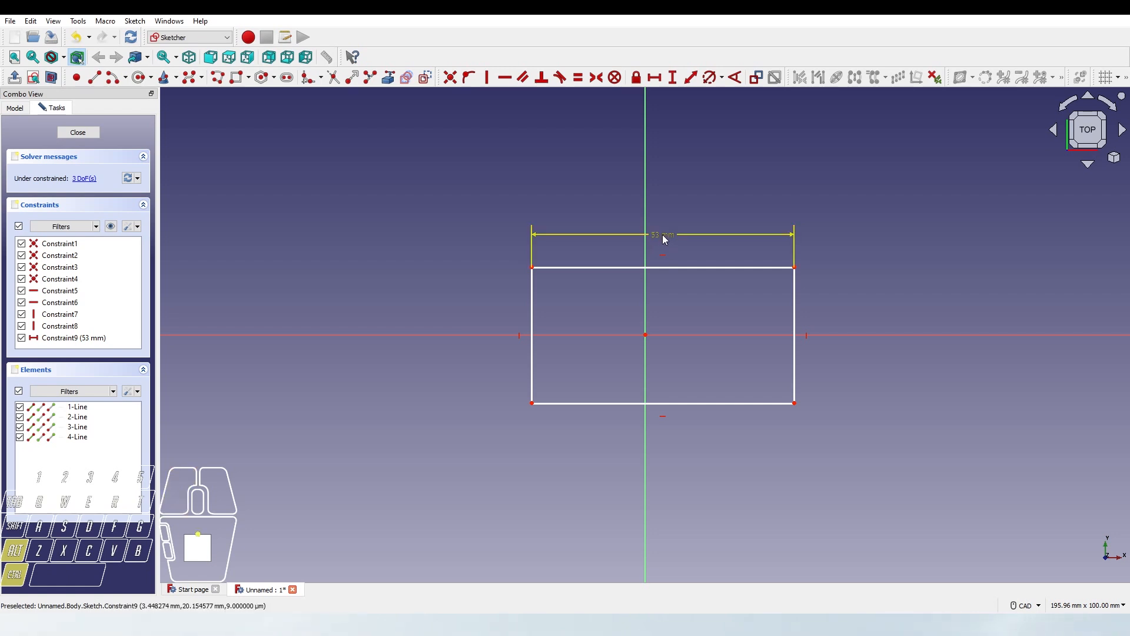
left_click(662, 234)
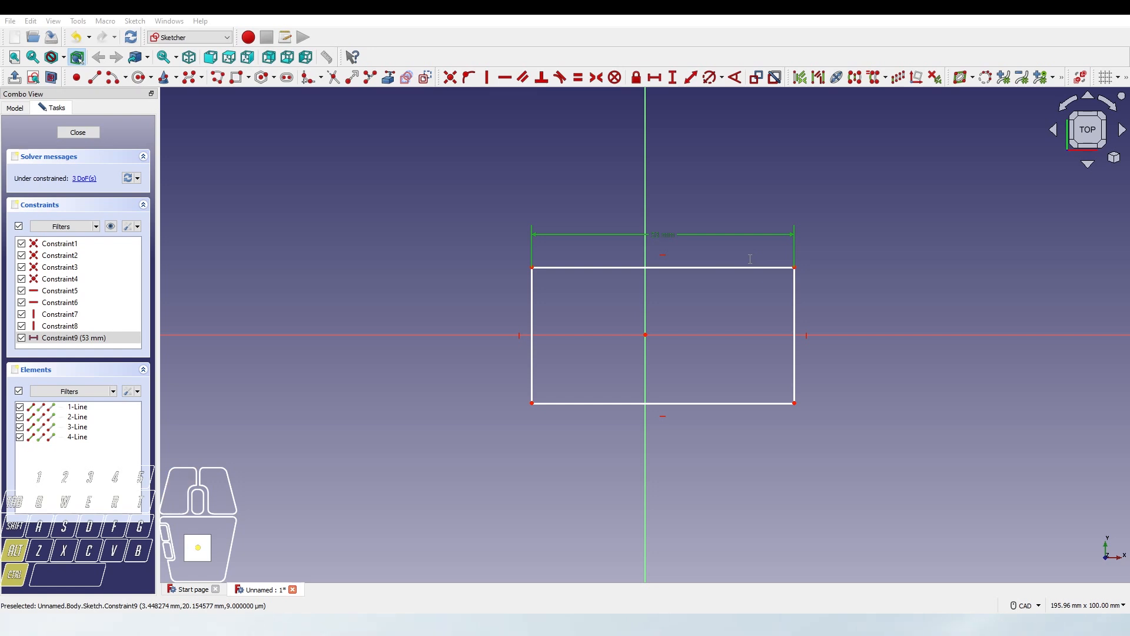
type("length")
key("Return")
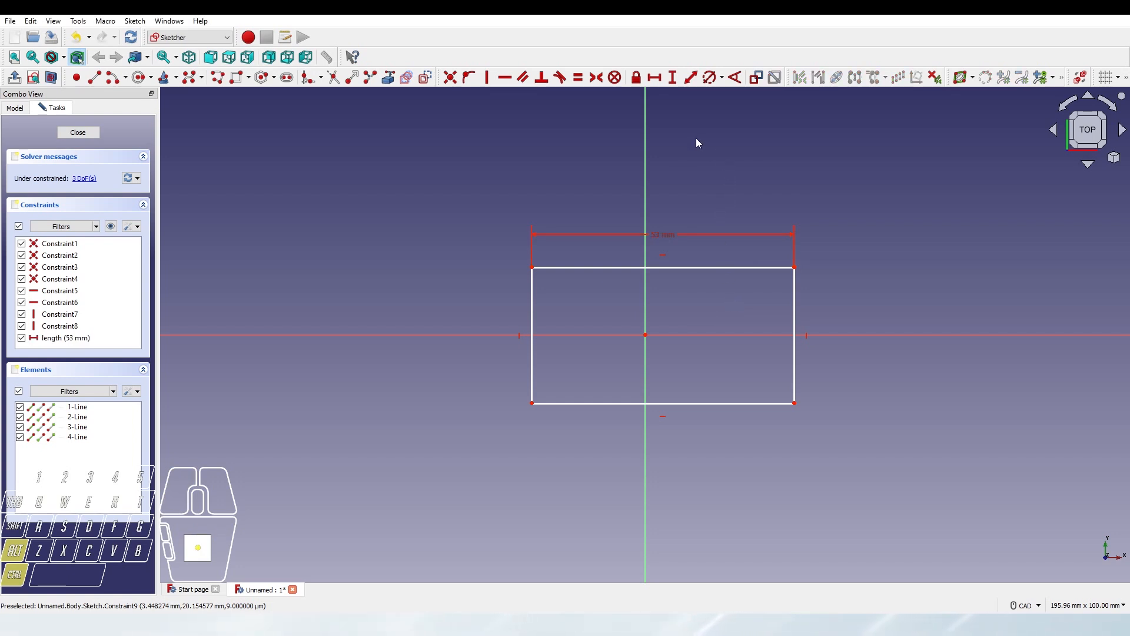
Constrain the rectangle's two top corners to be symmetric about the origin point
left_click(595, 84)
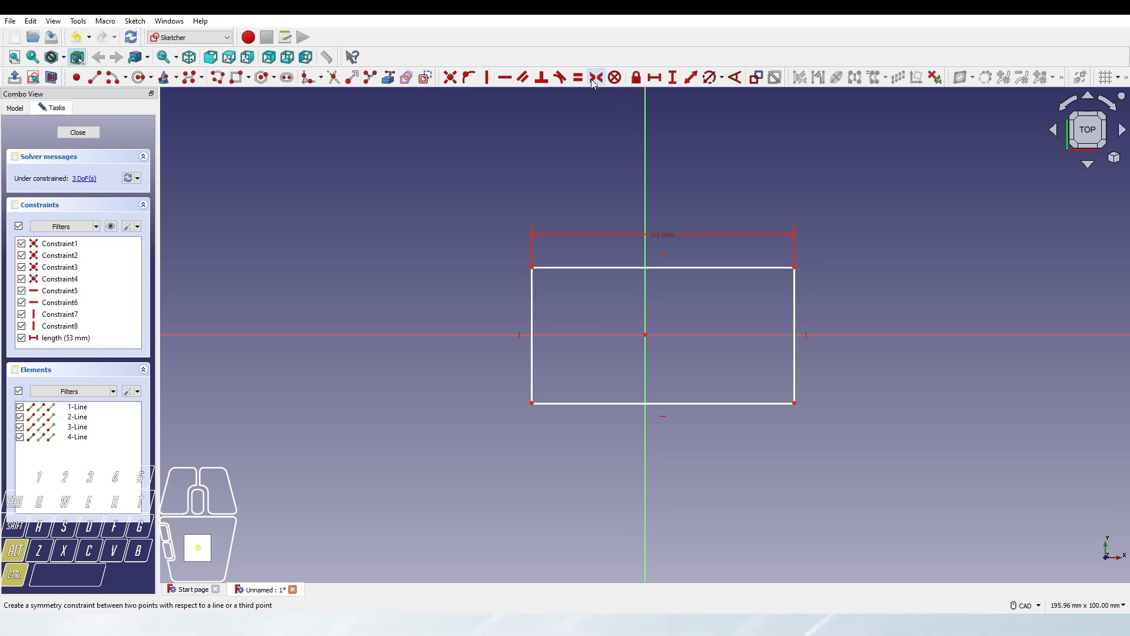
left_click(591, 85)
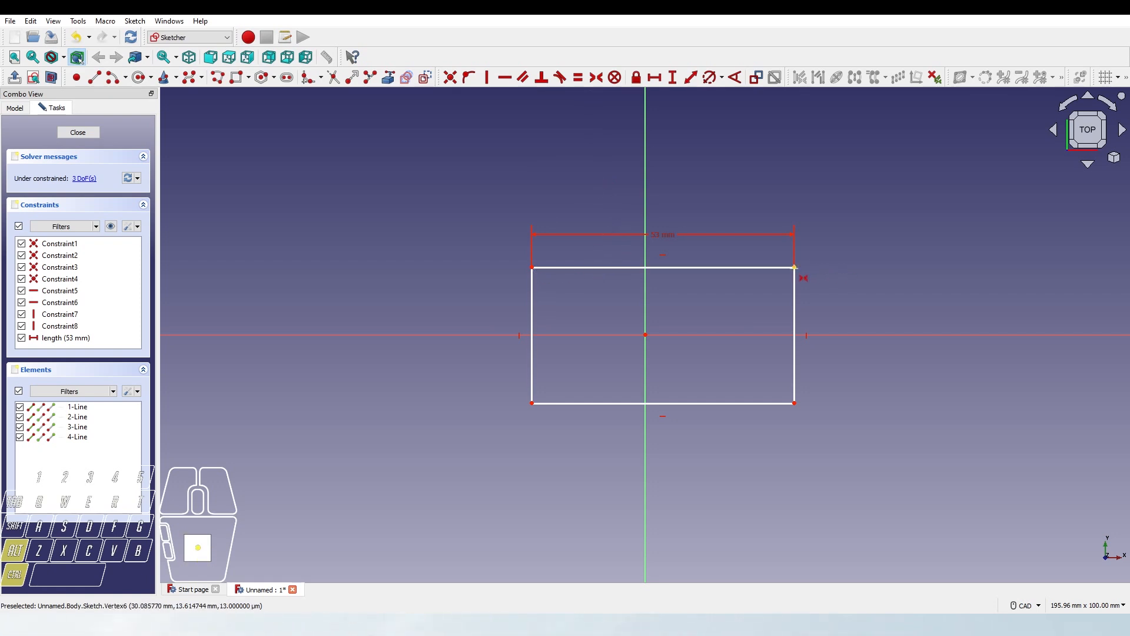
left_click(794, 266)
left_click(532, 268)
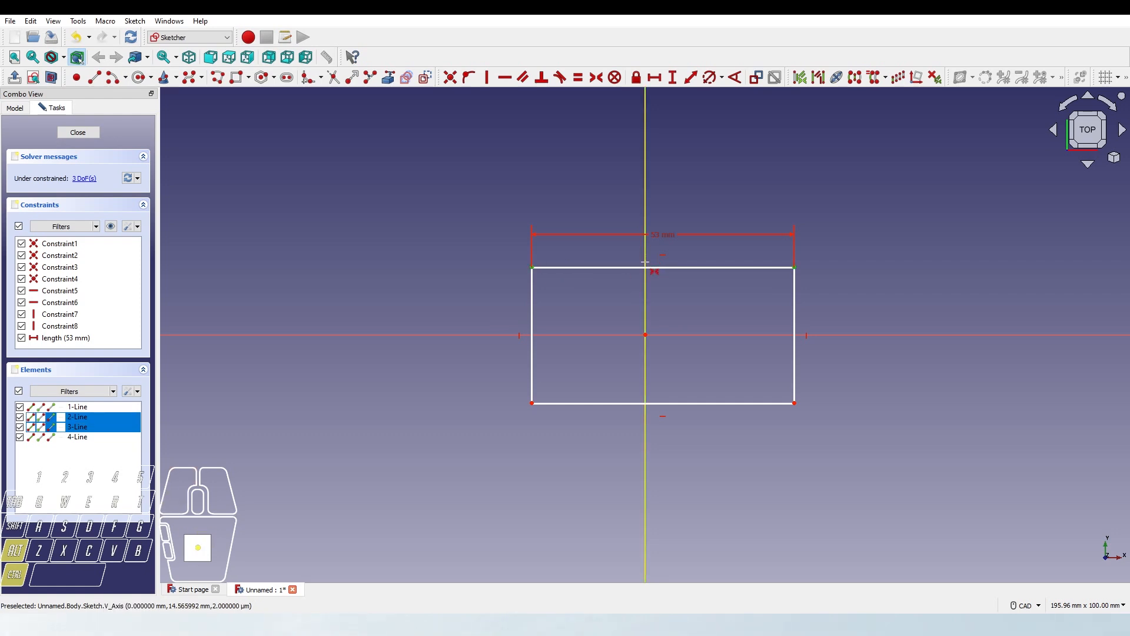
left_click(646, 335)
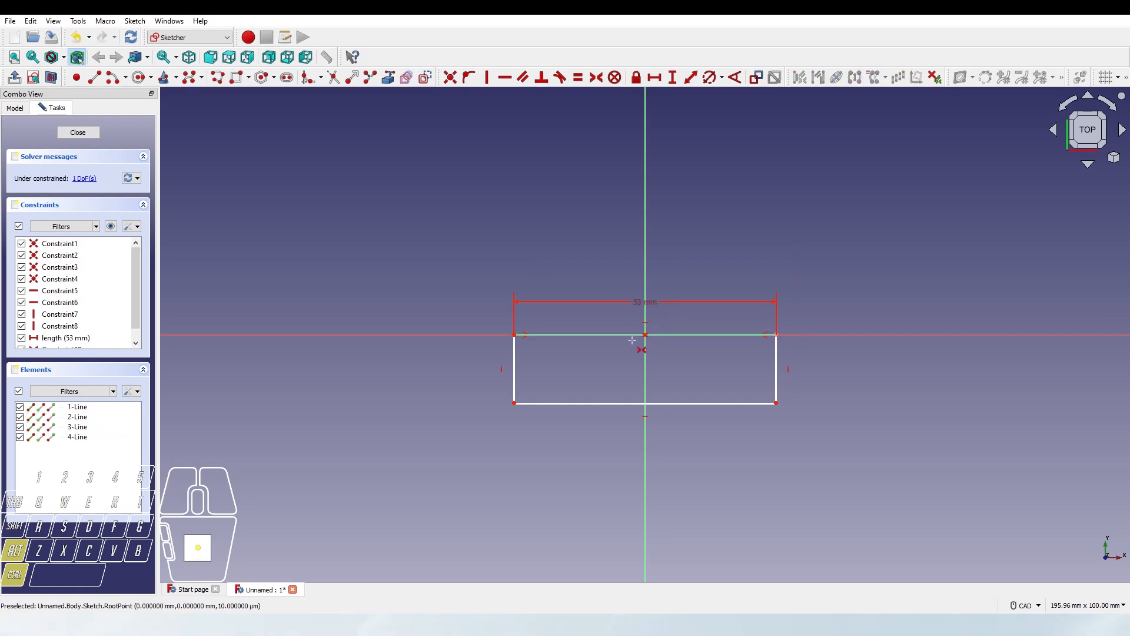
Constrain the rectangle's left edge to a vertical distance of 26 mm
left_click(672, 77)
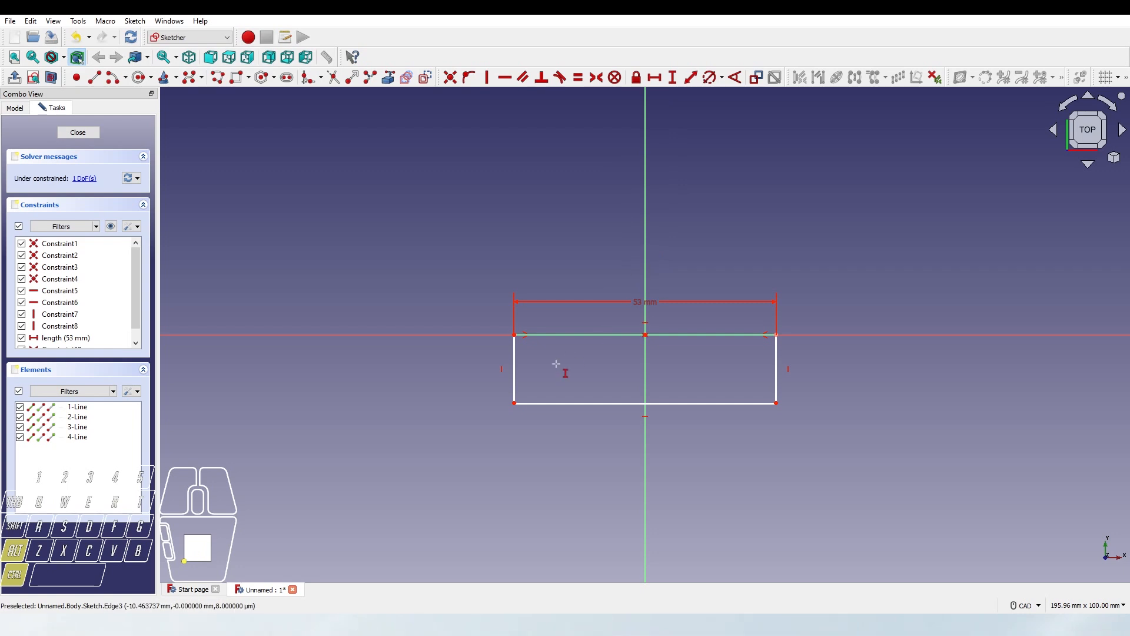
left_click(514, 369)
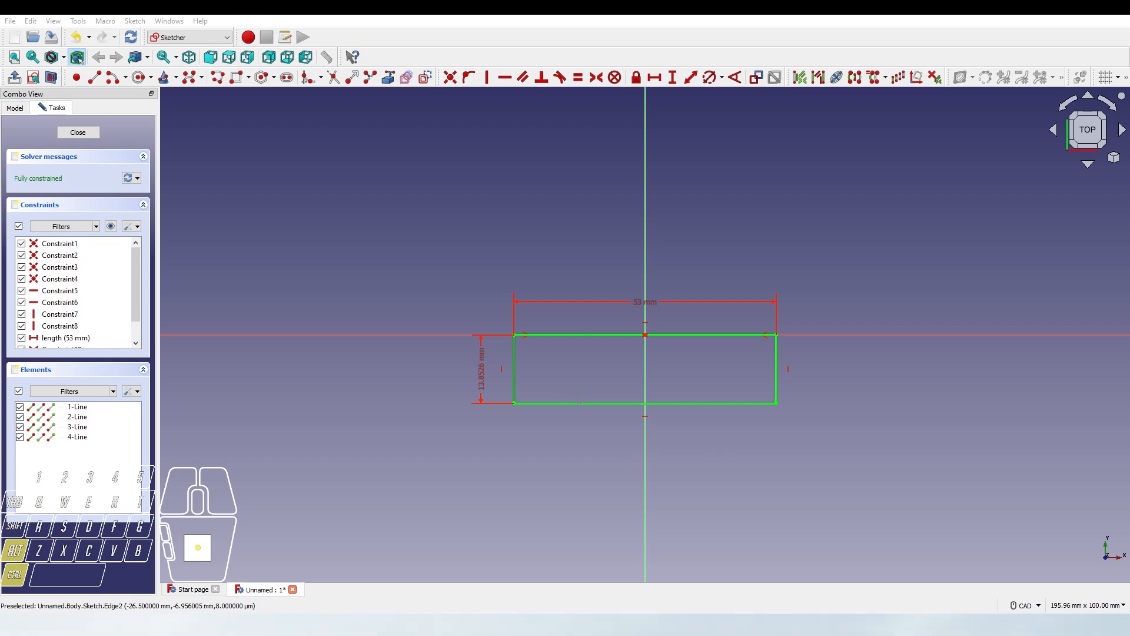
left_click(590, 406)
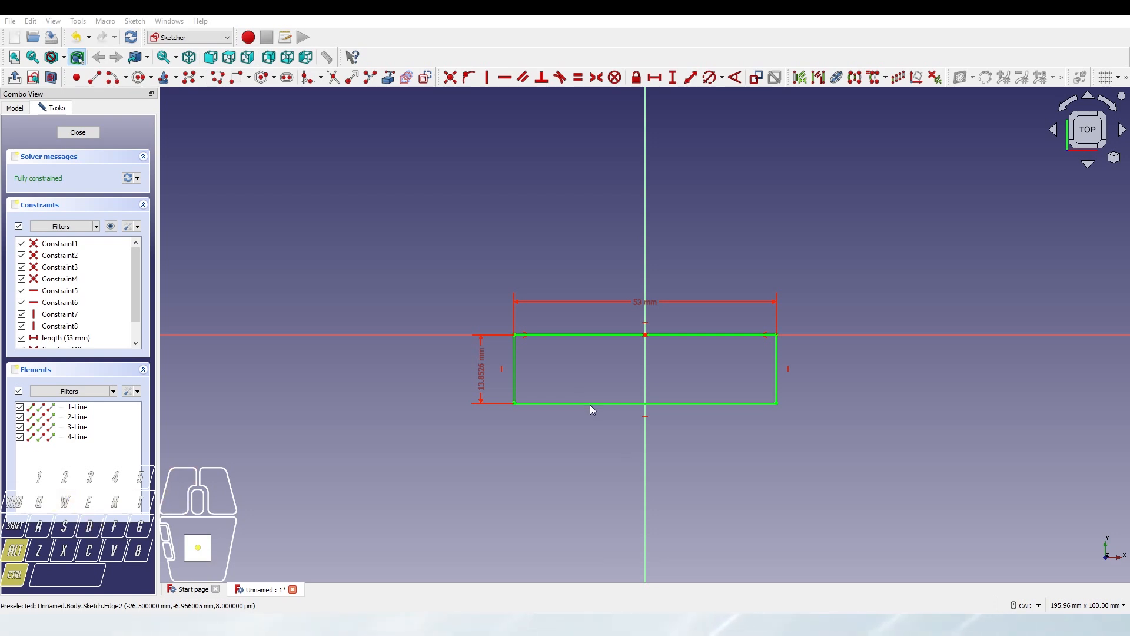
left_click(586, 440)
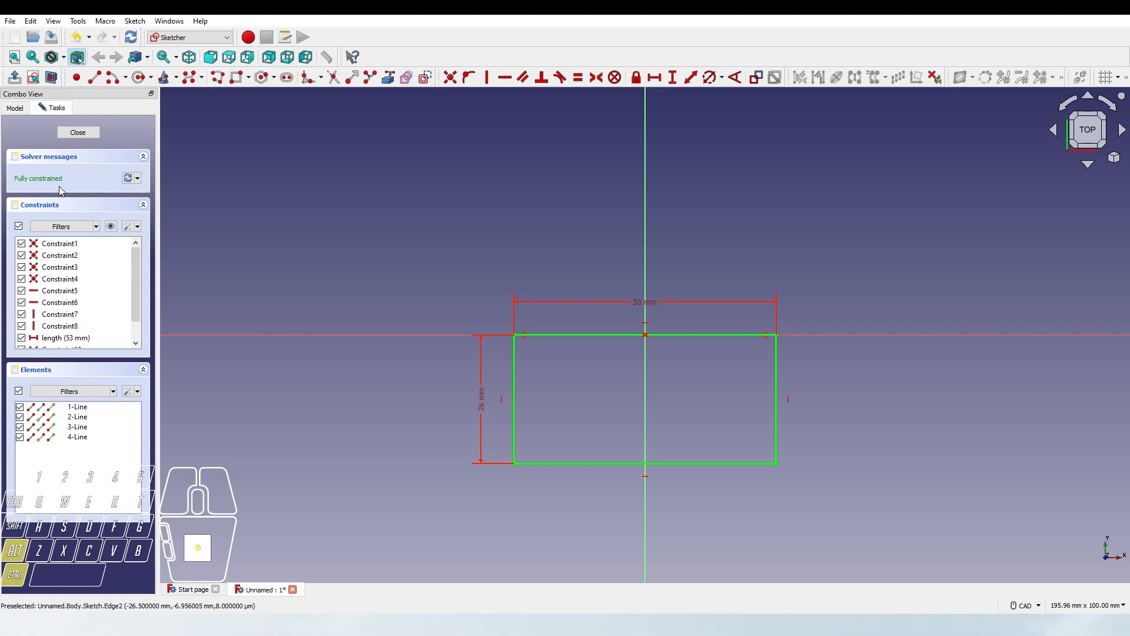
right_click(758, 472)
Try to move the rectangle's lower right corner, bottom edge and top edge to test the constraints
left_click_drag(776, 463, 793, 530)
left_click_drag(543, 465, 549, 534)
left_click_drag(689, 335, 815, 181)
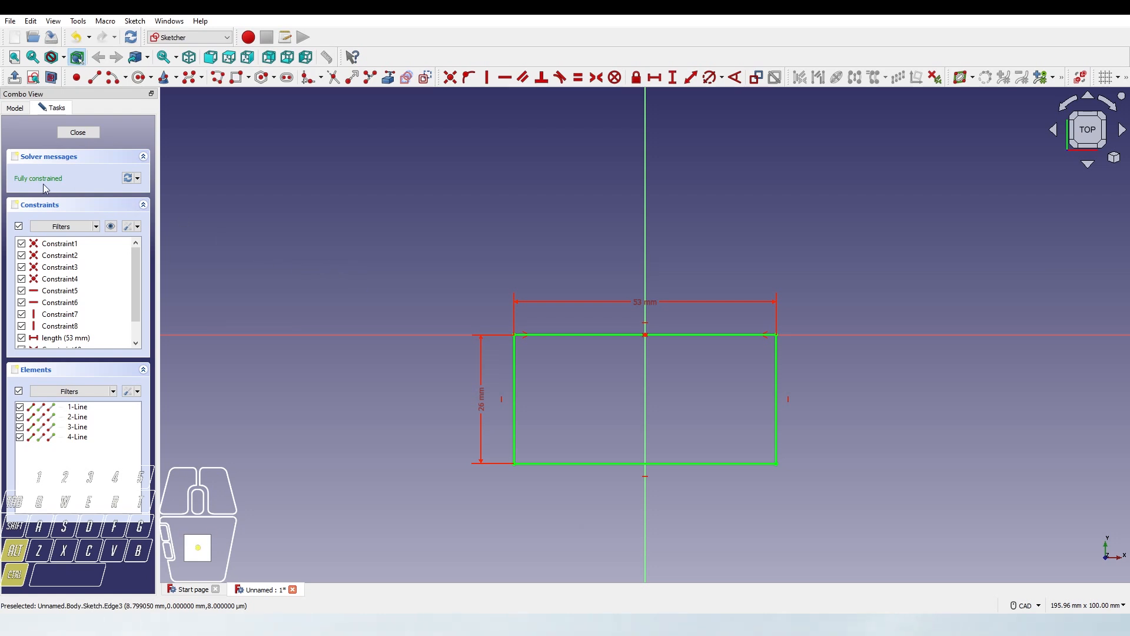
Close the rectangle sketch and start a new sketch on the YZ plane
left_click(91, 135)
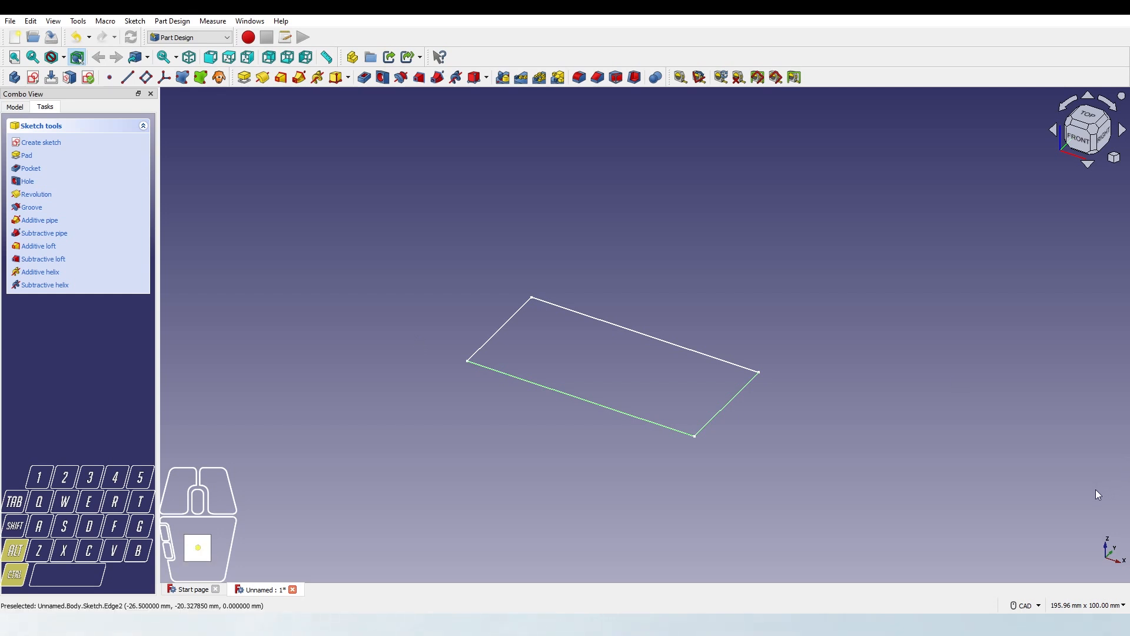
left_click(59, 143)
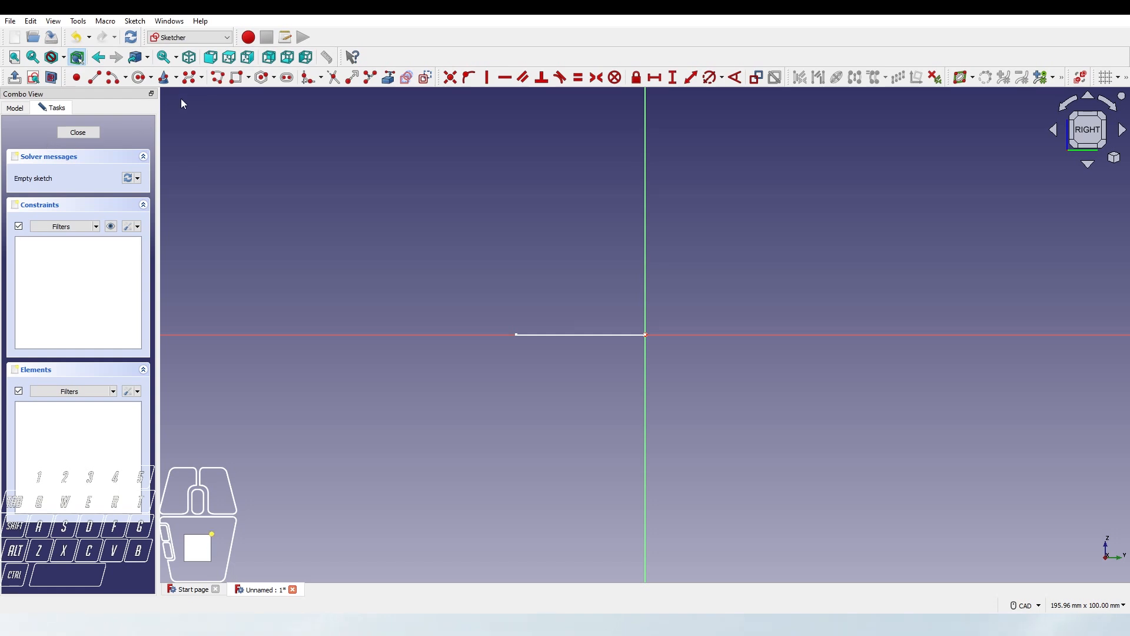
Draw a closed four-line profile above the base: an 18 mm vertical side, short horizontal top, slanted side and bottom edge, all about that size
left_click(217, 78)
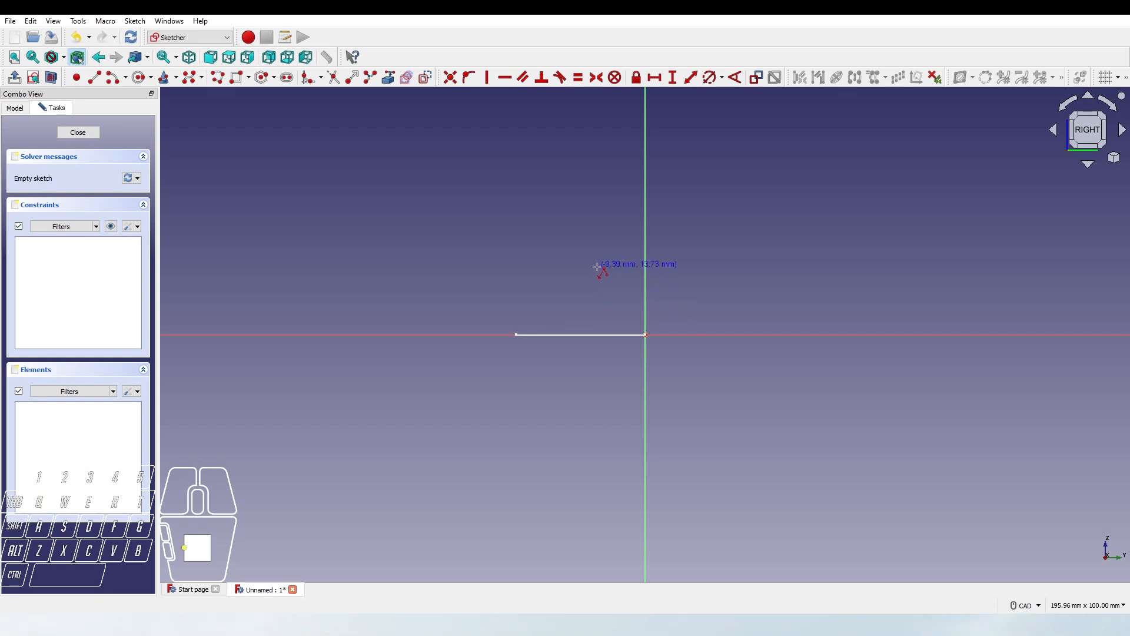
left_click(599, 282)
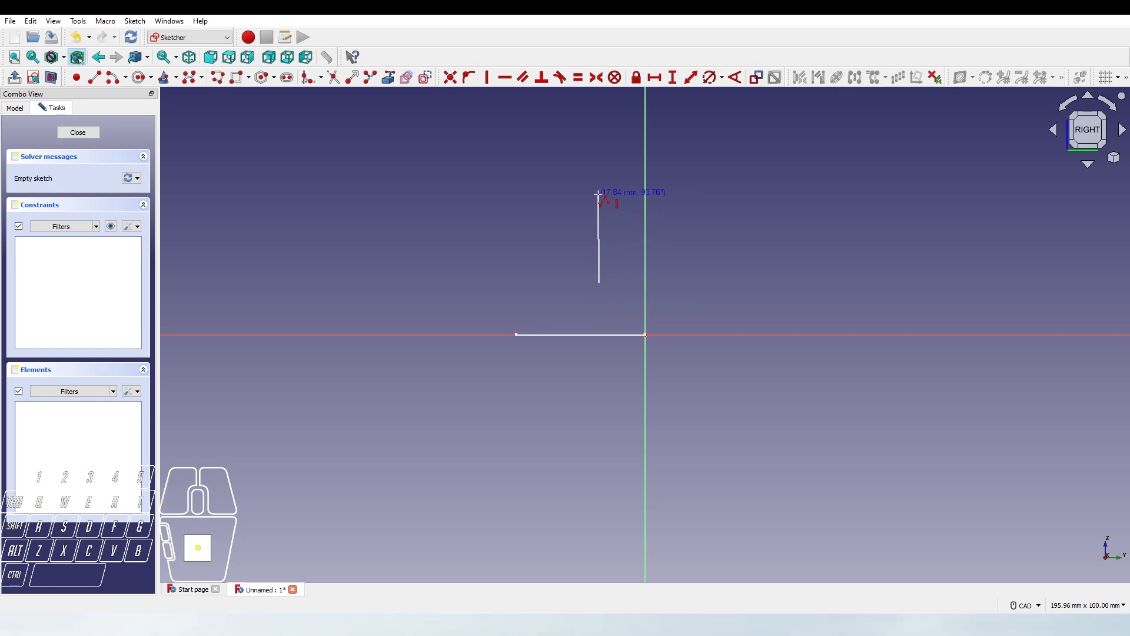
left_click(599, 193)
left_click(576, 194)
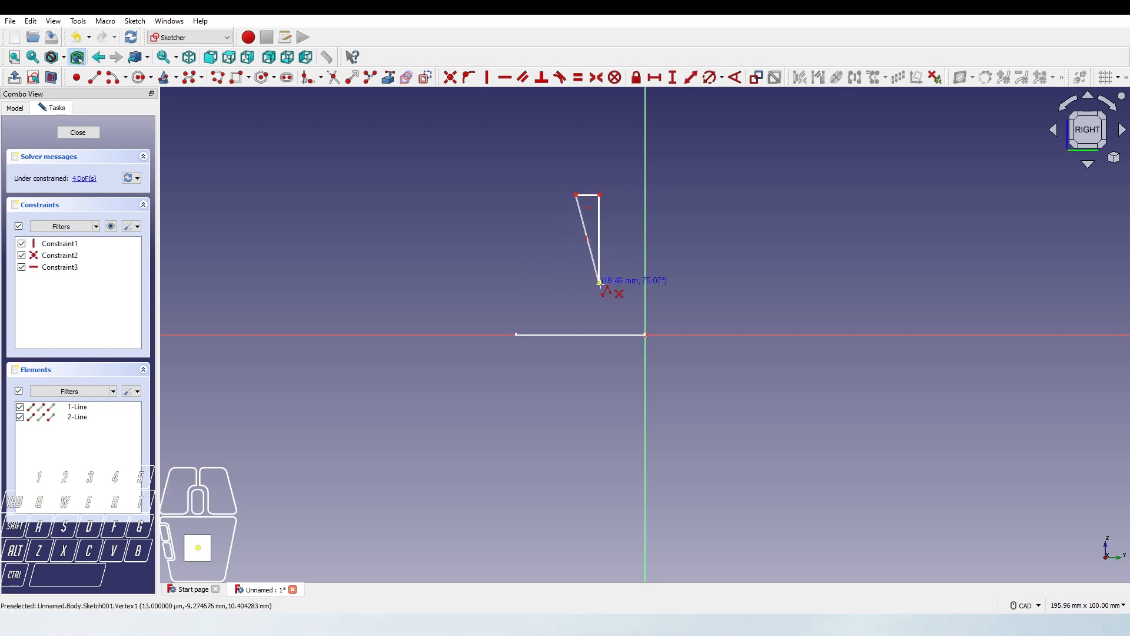
left_click(508, 286)
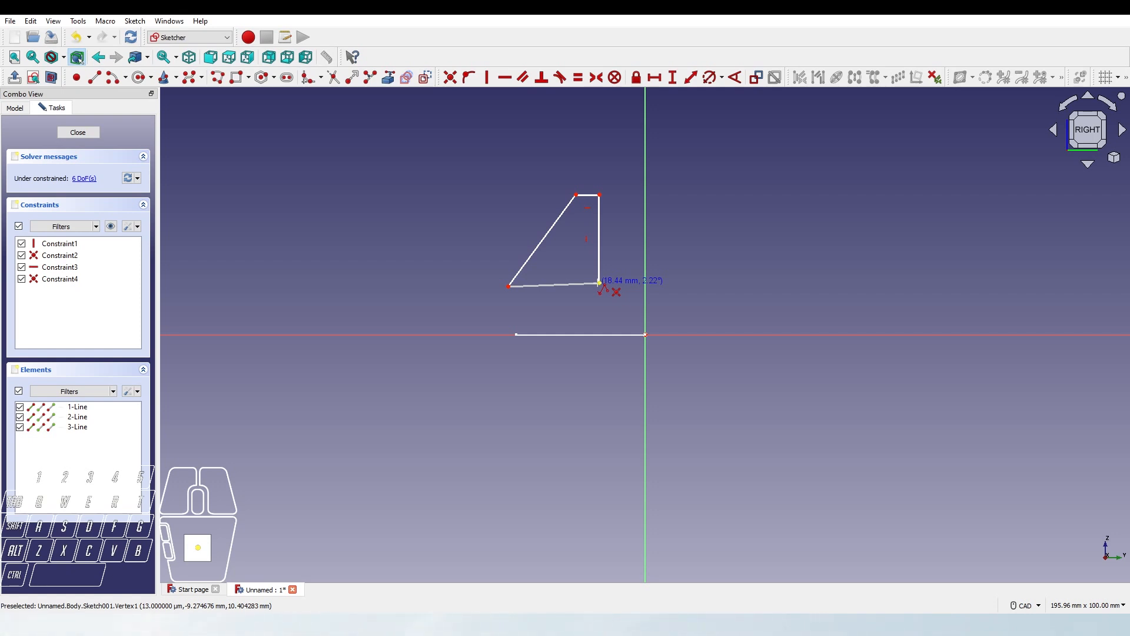
left_click(600, 283)
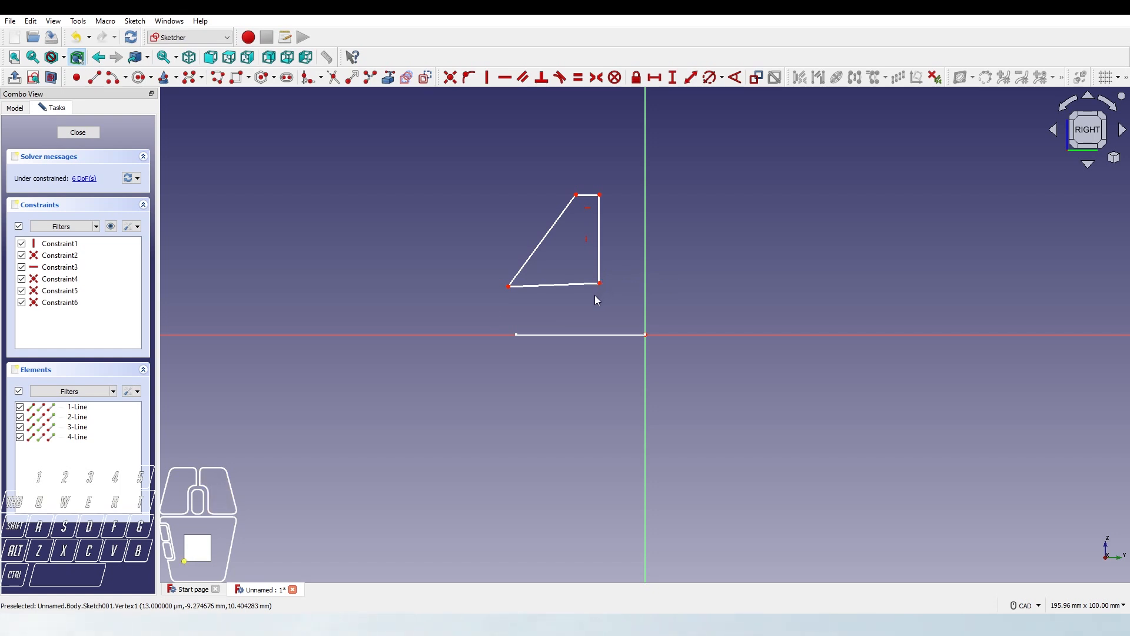
Make the profile's bottom edge horizontal and fix its upper right corner onto the vertical axis
left_click(566, 285)
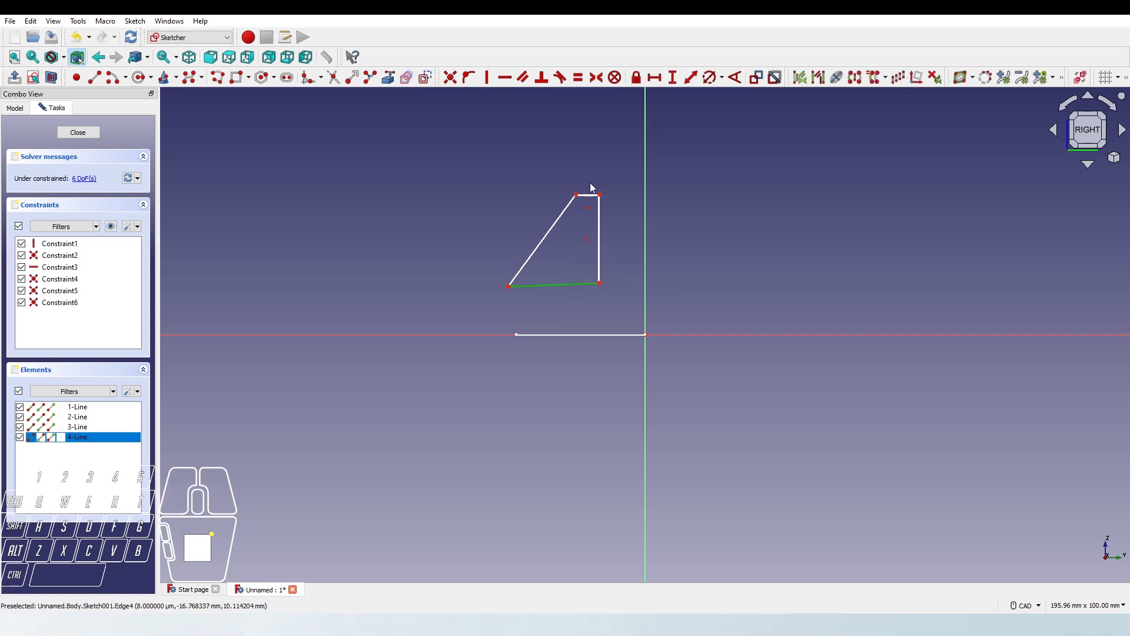
left_click(505, 79)
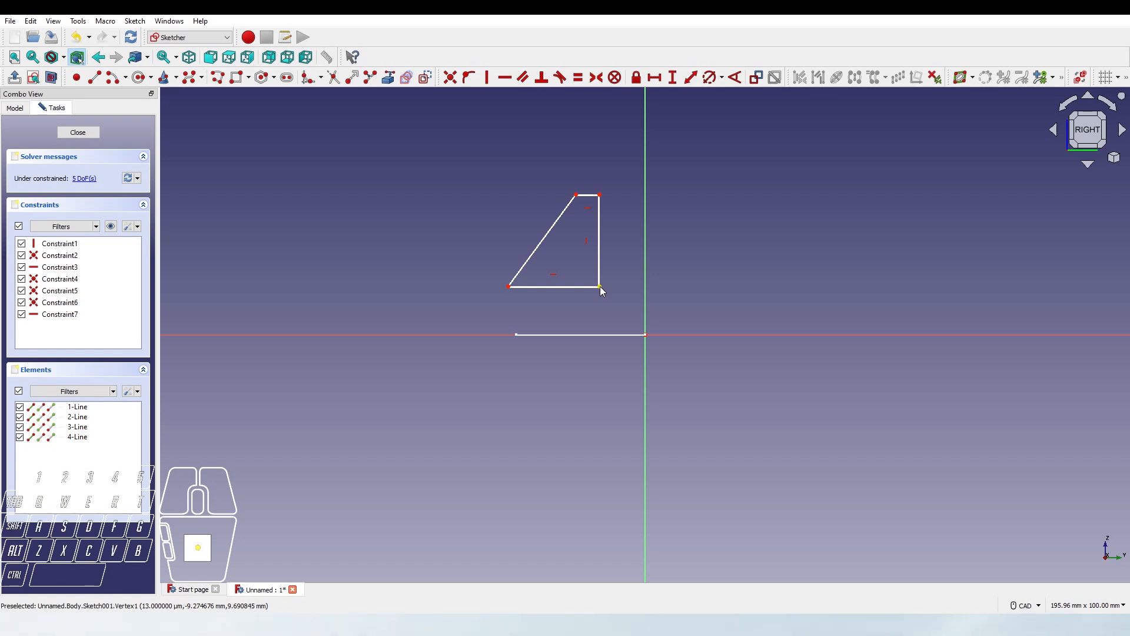
left_click(600, 195)
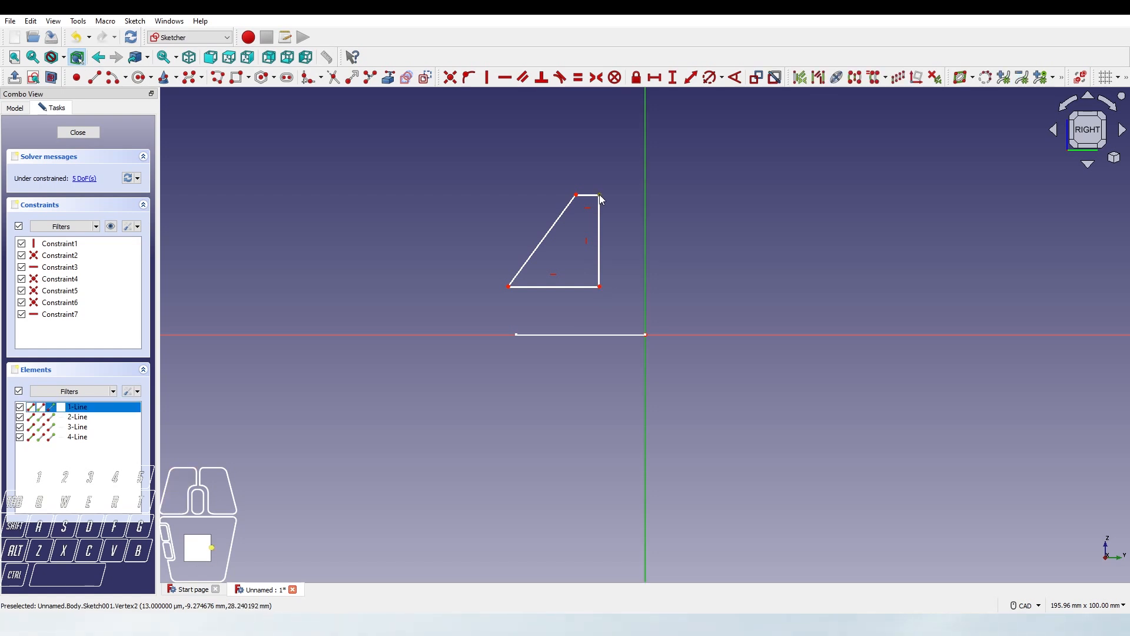
left_click(470, 81)
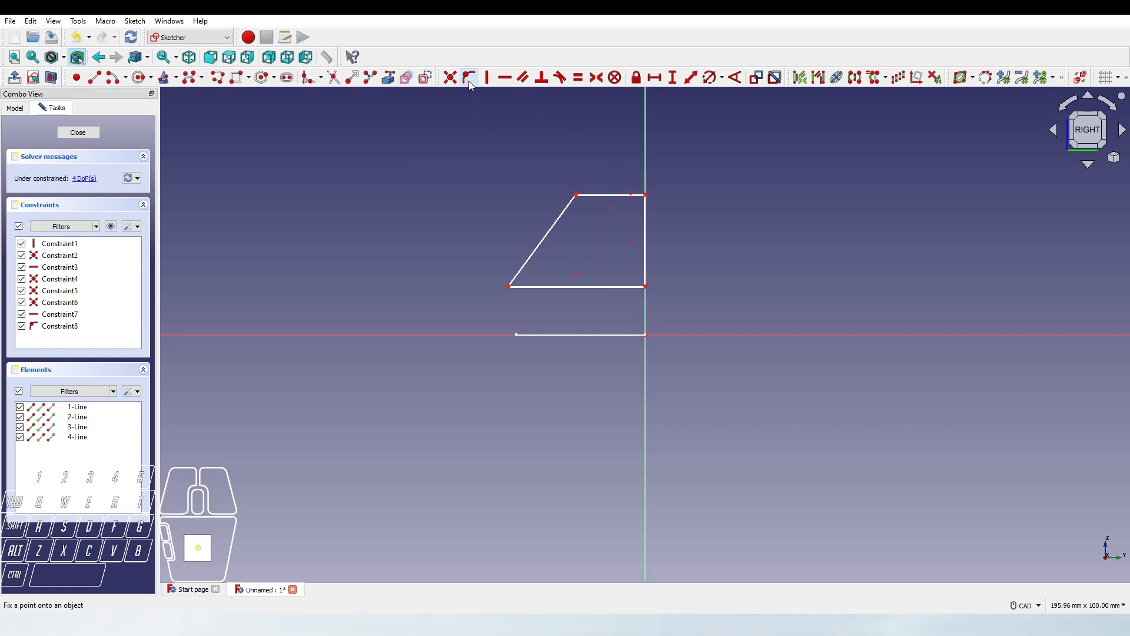
Align the profile's lower right corner horizontally with the sketch origin
left_click(645, 288)
left_click(645, 334)
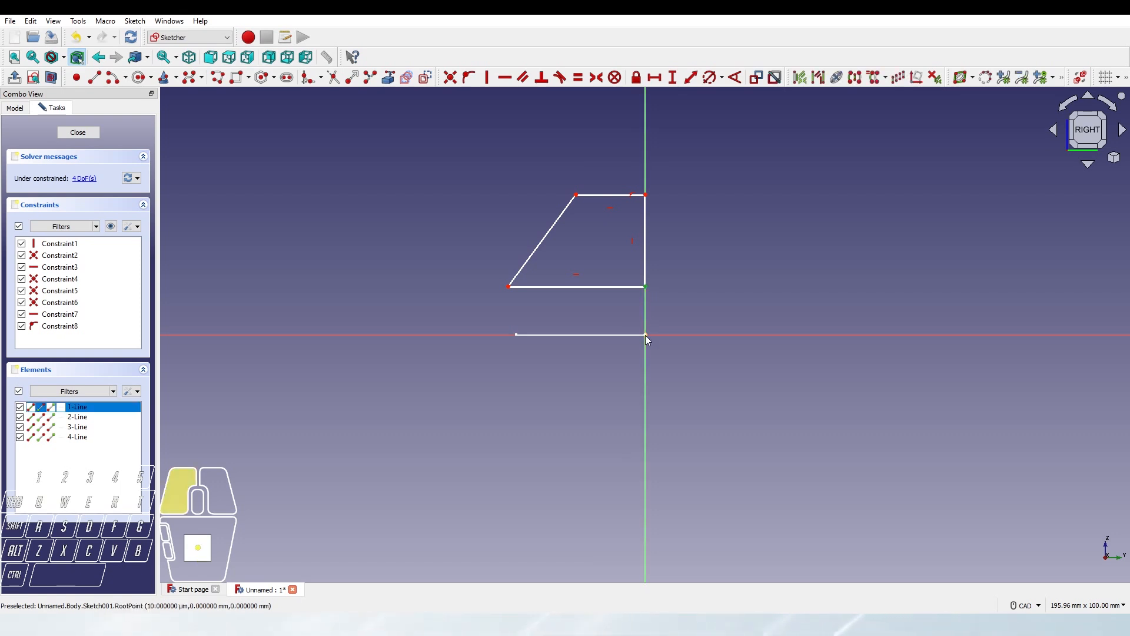
left_click(504, 78)
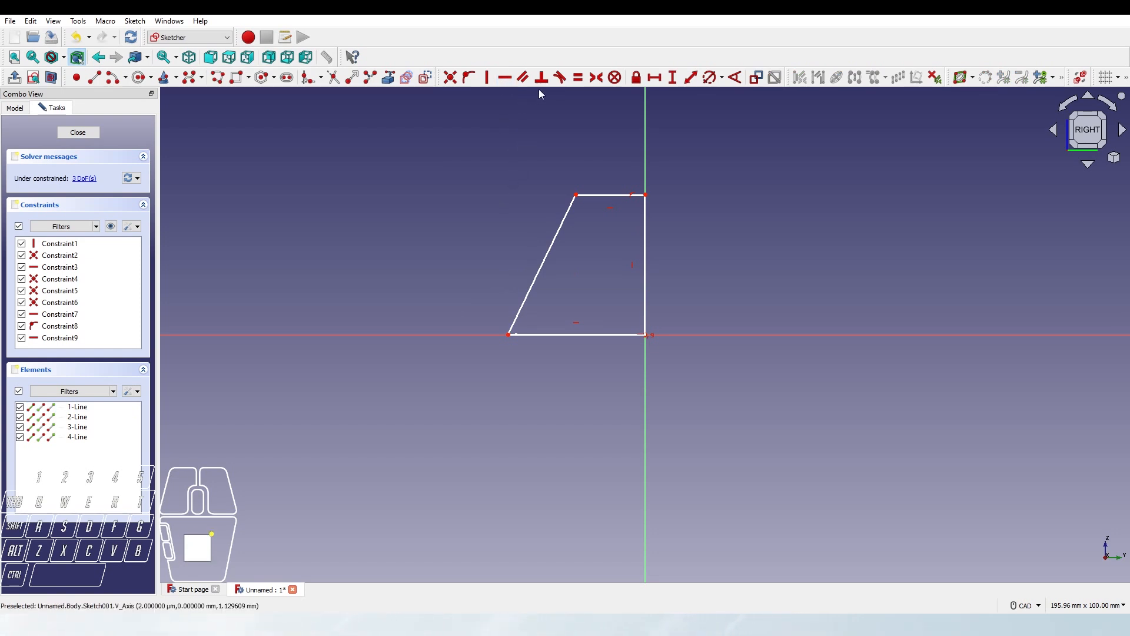
Constrain the profile's top edge to a horizontal distance of 5 mm
left_click(653, 78)
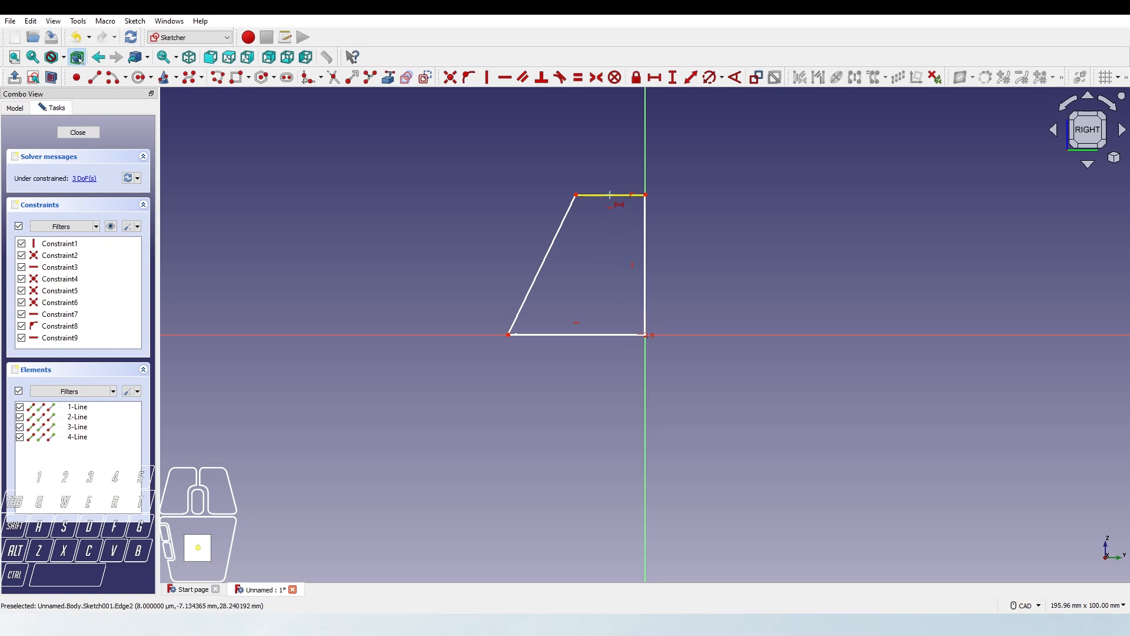
left_click(612, 195)
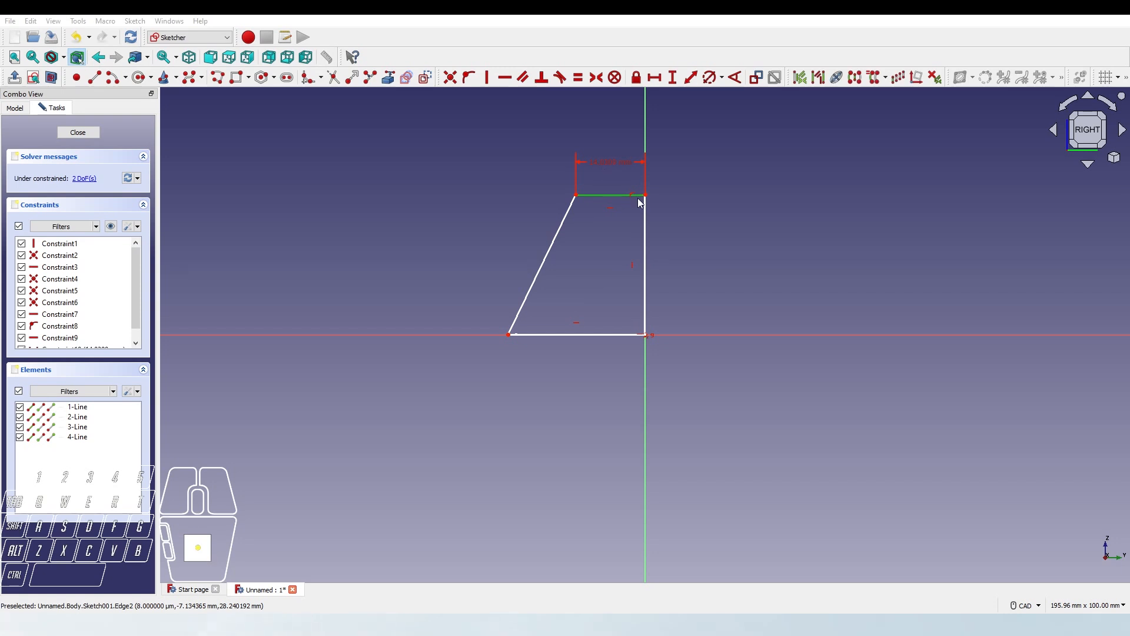
type("5")
key("Return")
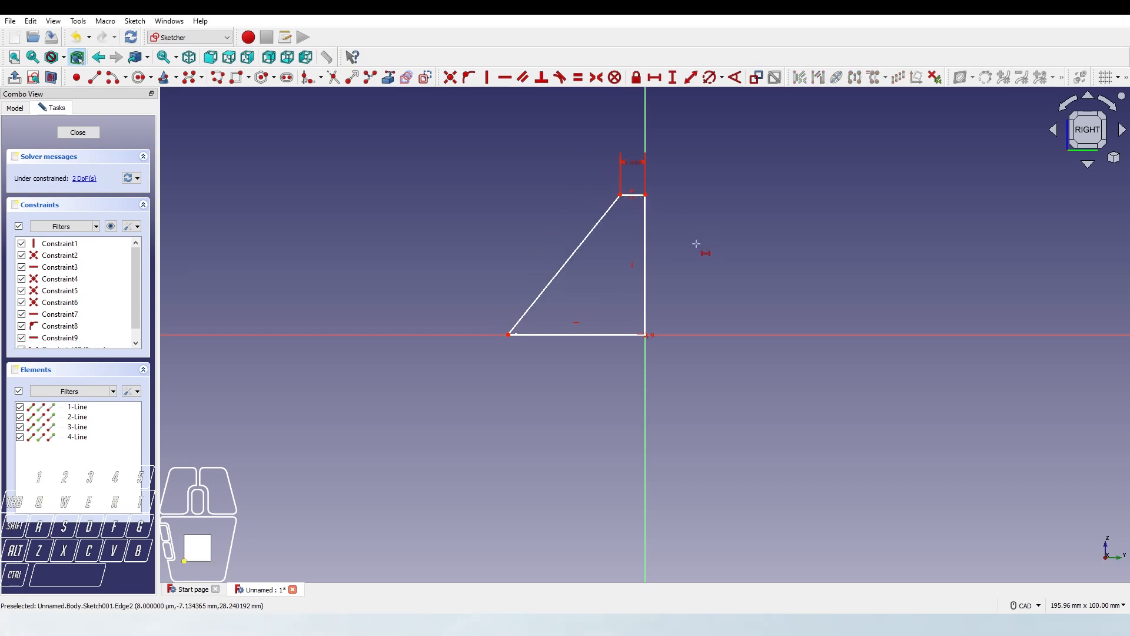
Constrain the profile's vertical side to a vertical distance of 26 mm
left_click(672, 78)
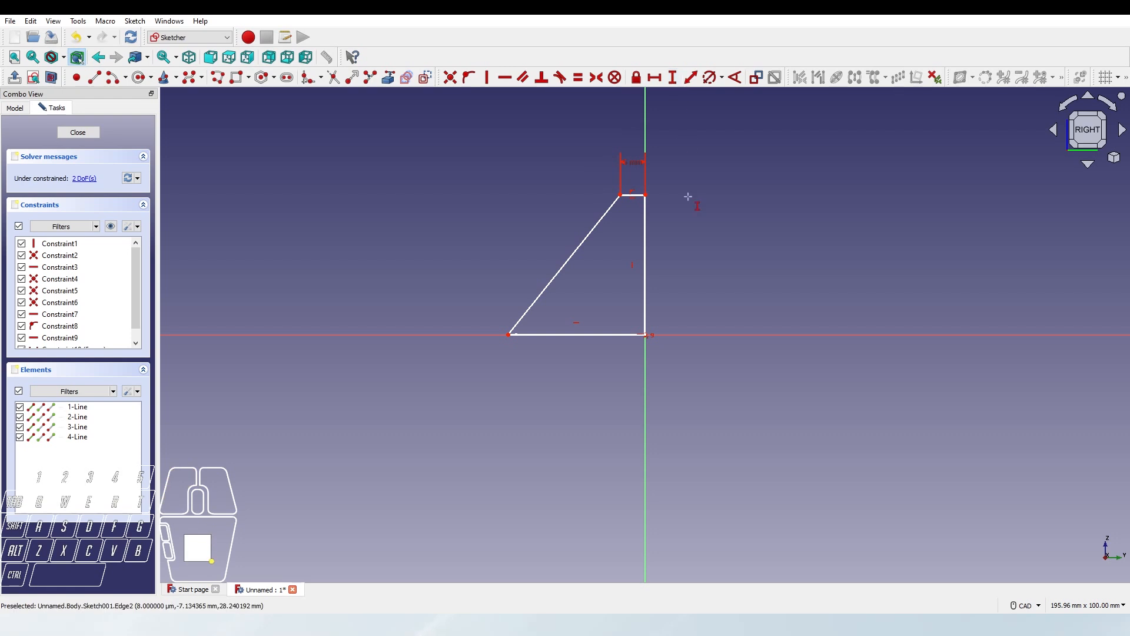
left_click(646, 272)
type("25")
key("Return")
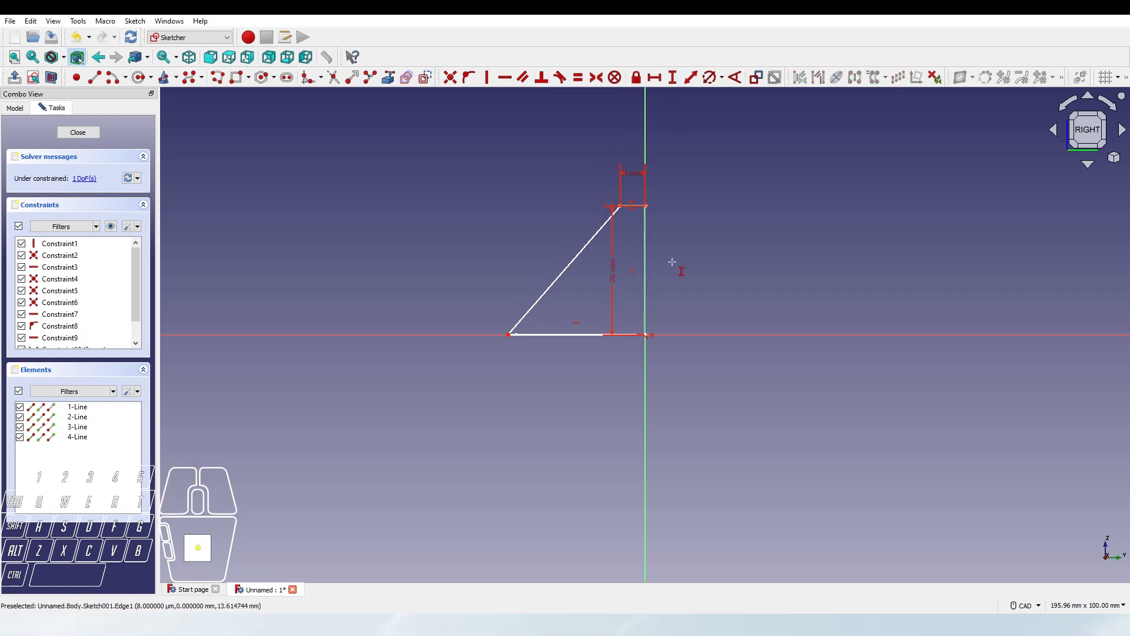
Constrain the bottom edge's horizontal distance with an expression linked to the base sketch's 26 mm dimension
left_click(575, 334)
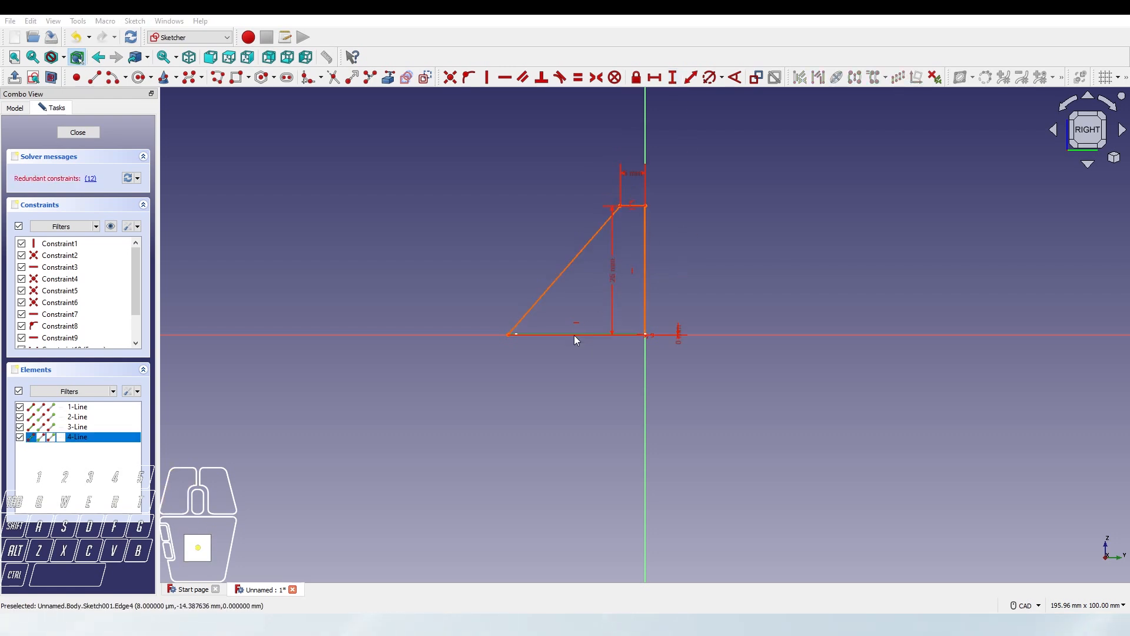
key("ctrl+z")
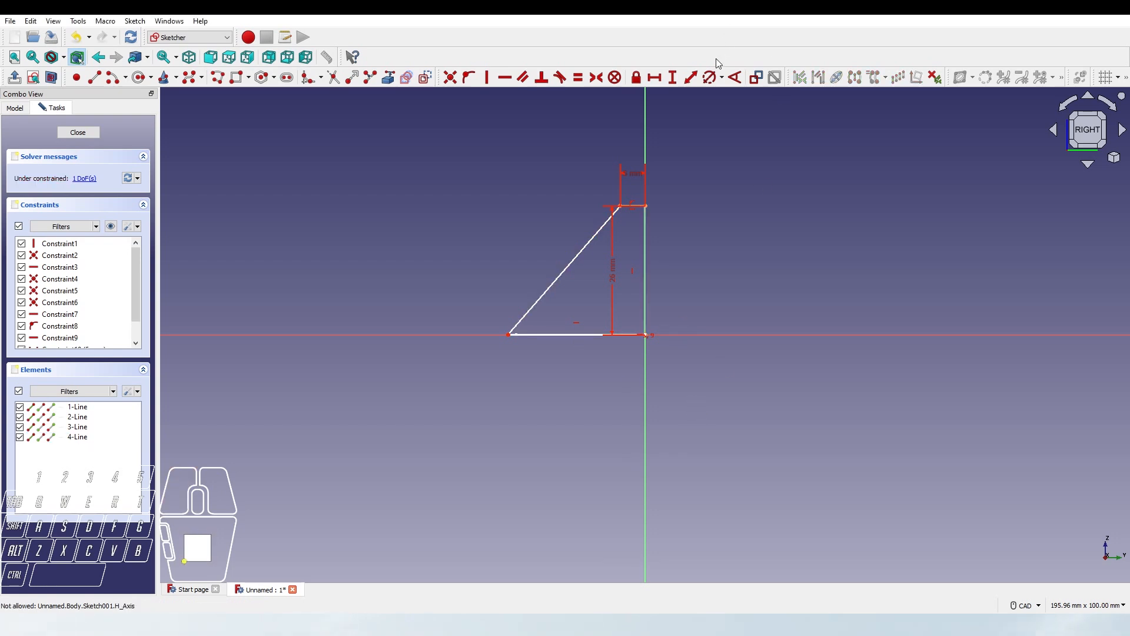
left_click(655, 77)
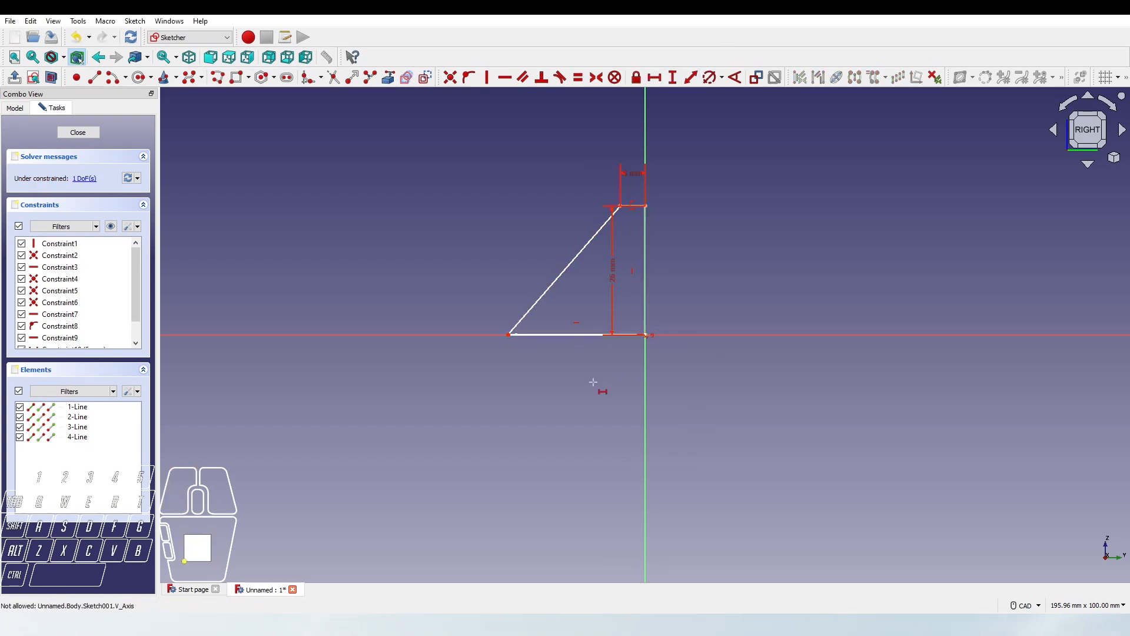
left_click(569, 335)
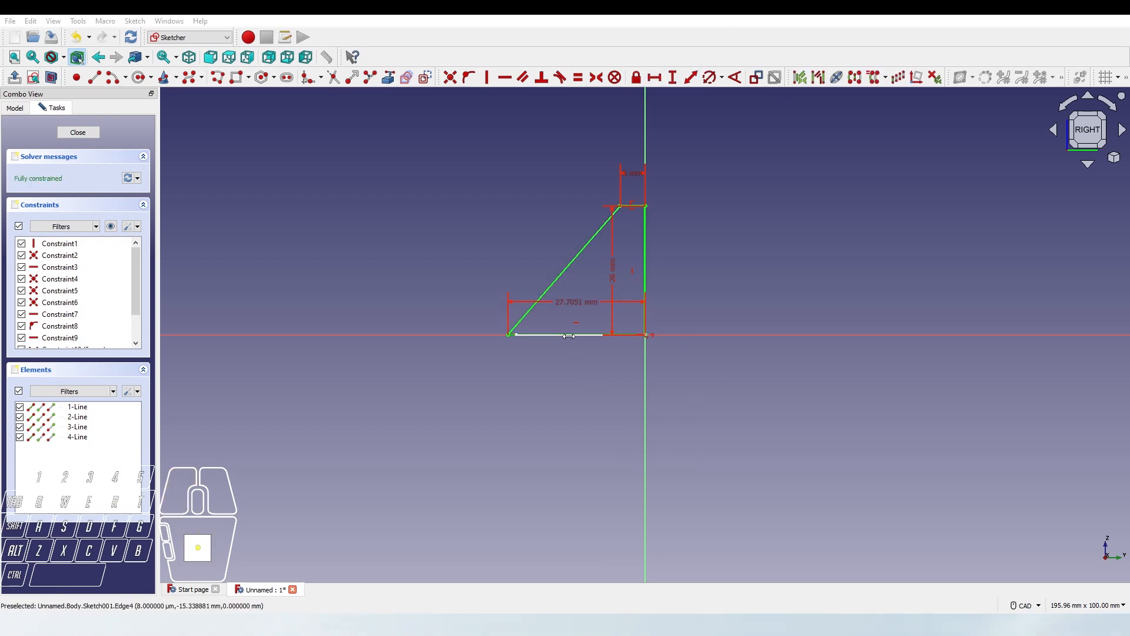
left_click(699, 348)
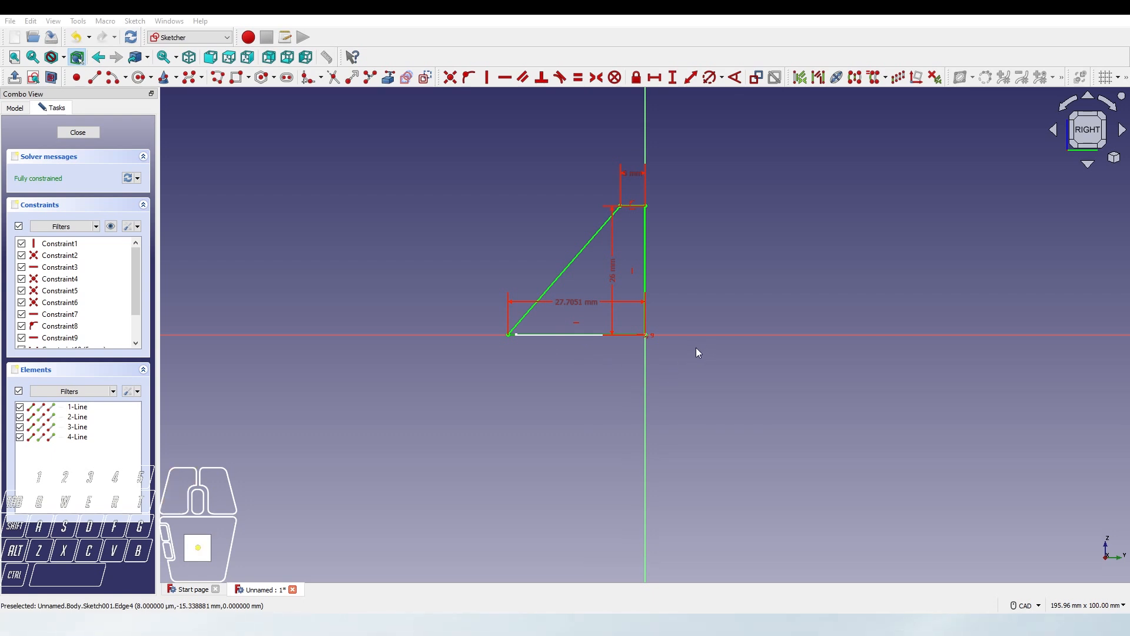
key("s")
left_click(658, 378)
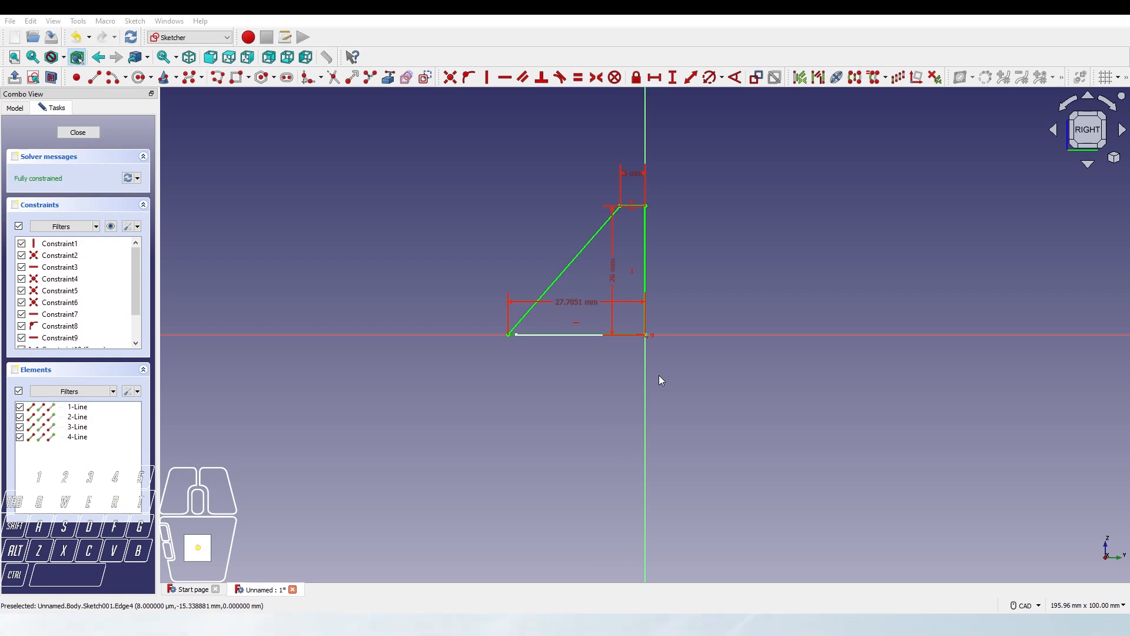
left_click(646, 387)
left_click(652, 407)
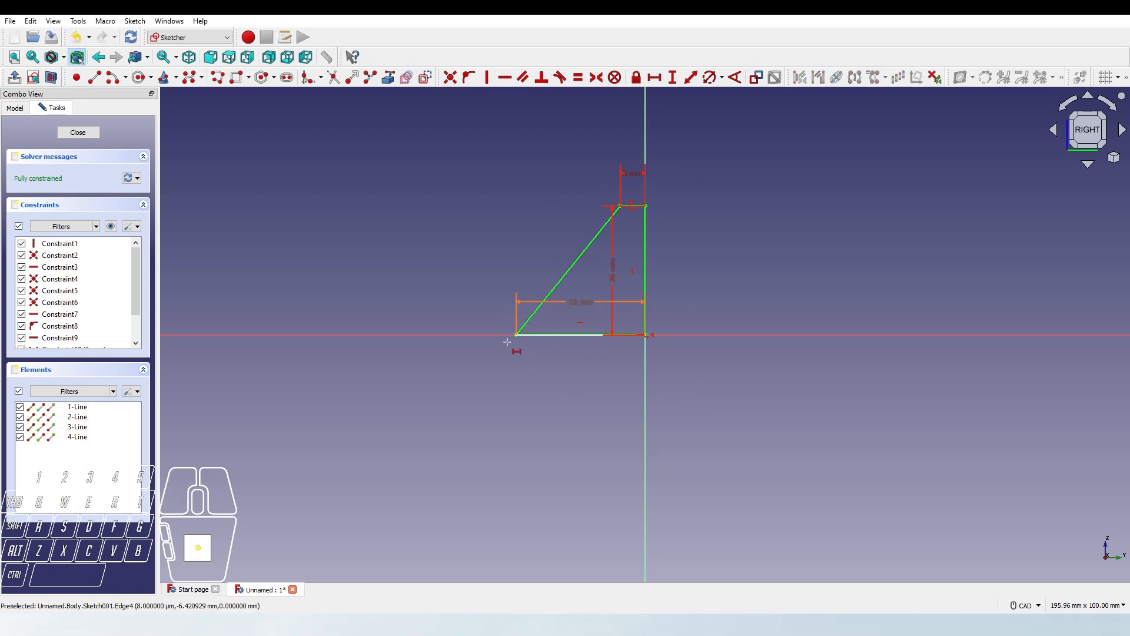
Reposition the dimensions: bottom length below the profile, height outside its vertical side, and the 5 mm label beside the top edge
left_click_drag(567, 304, 568, 372)
left_click_drag(584, 301, 582, 363)
left_click_drag(612, 274, 688, 276)
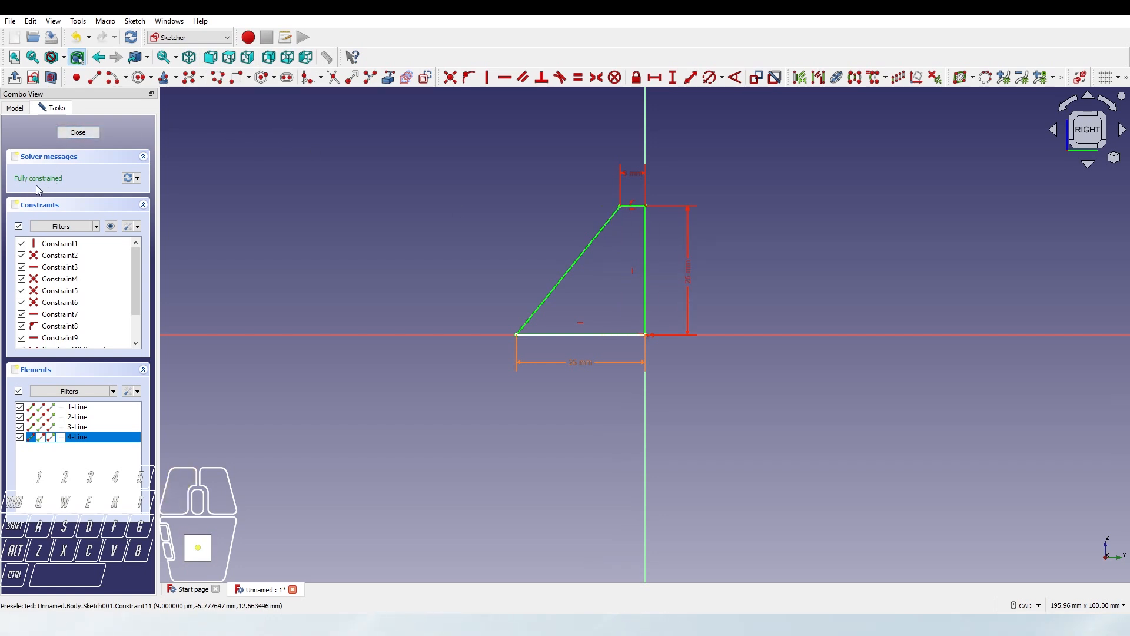
left_click_drag(626, 172, 593, 182)
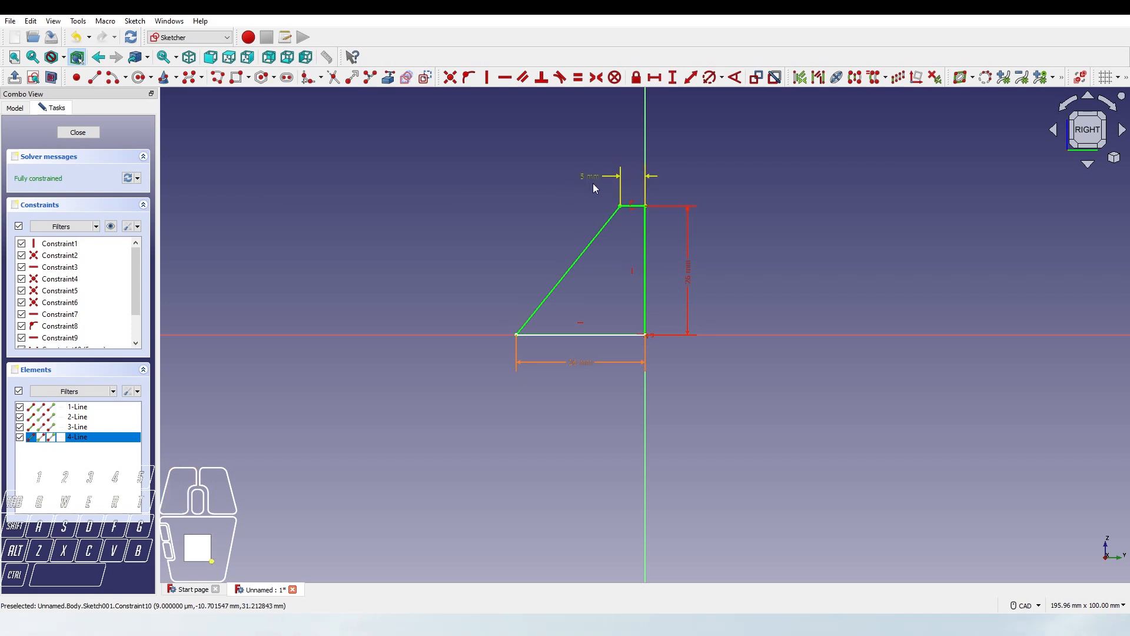
left_click(546, 214)
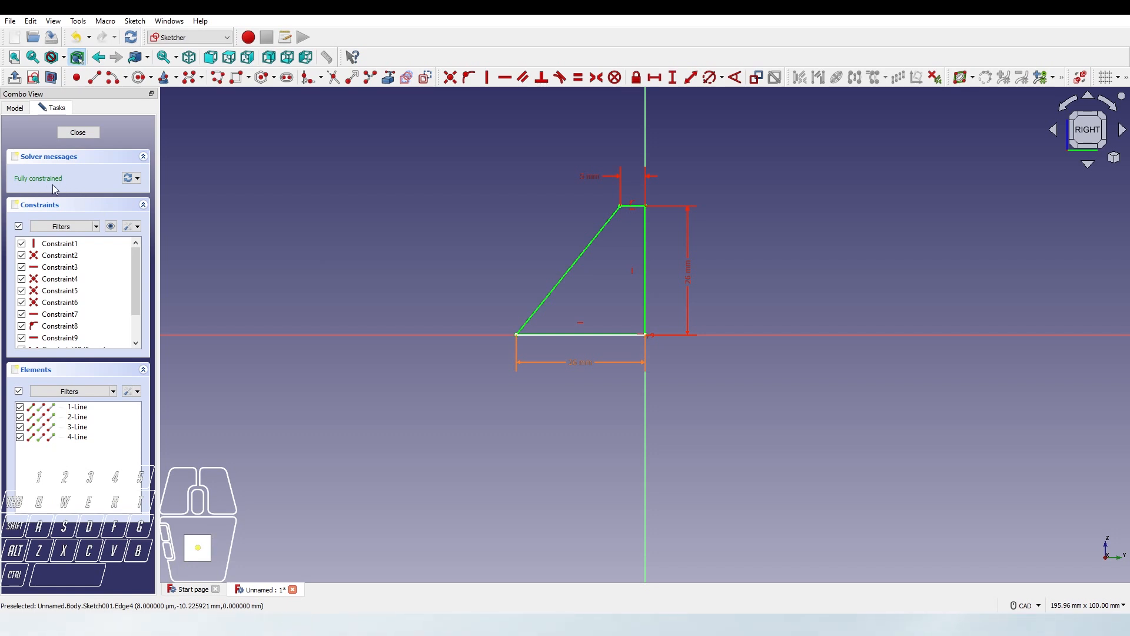
Close the finished side profile sketch and clear the selection
key("Down")
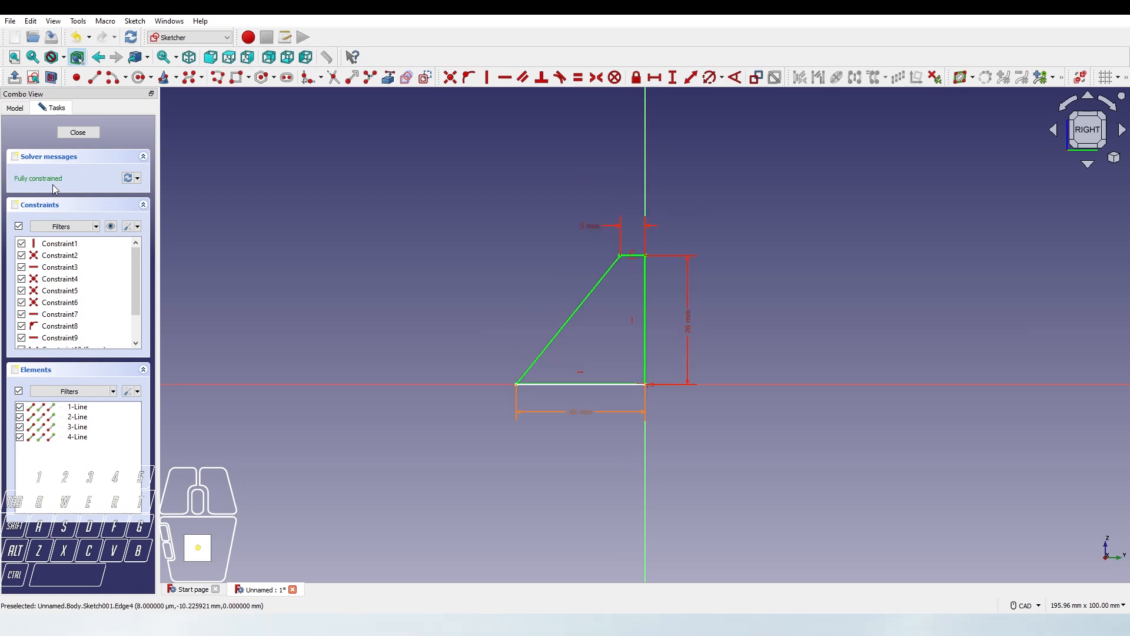
key("Up")
key("Down")
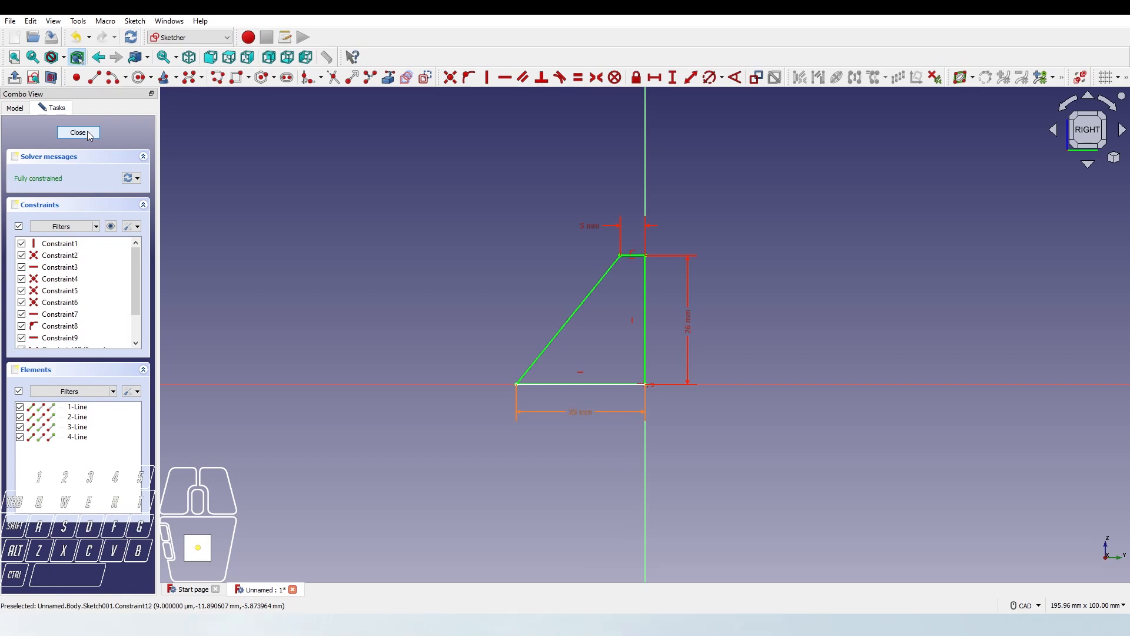
left_click(78, 133)
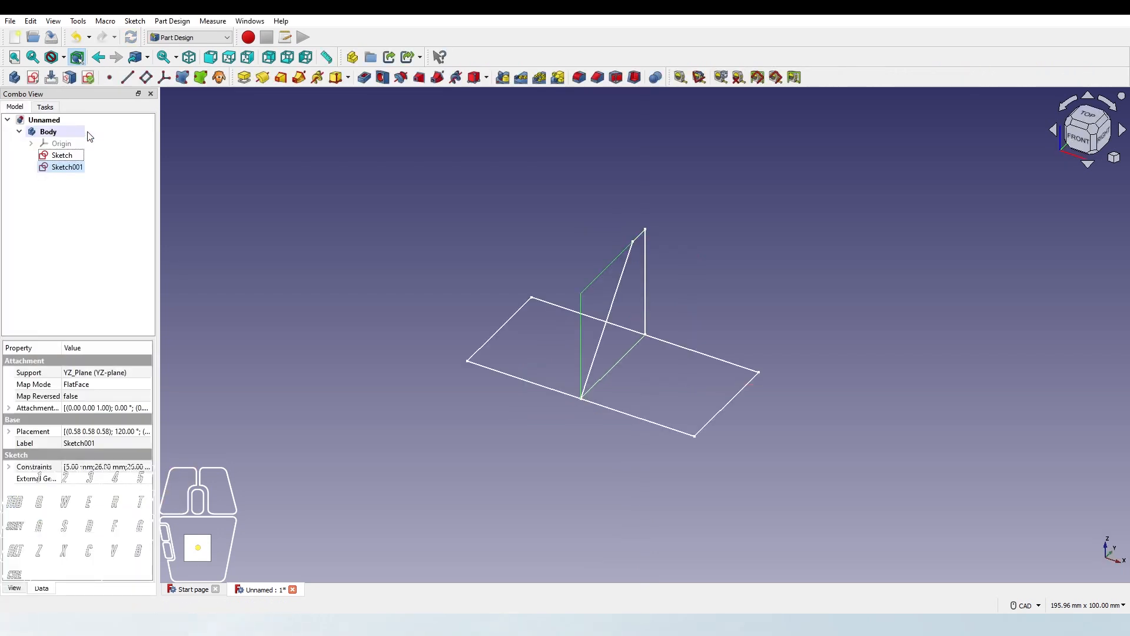
left_click(393, 227)
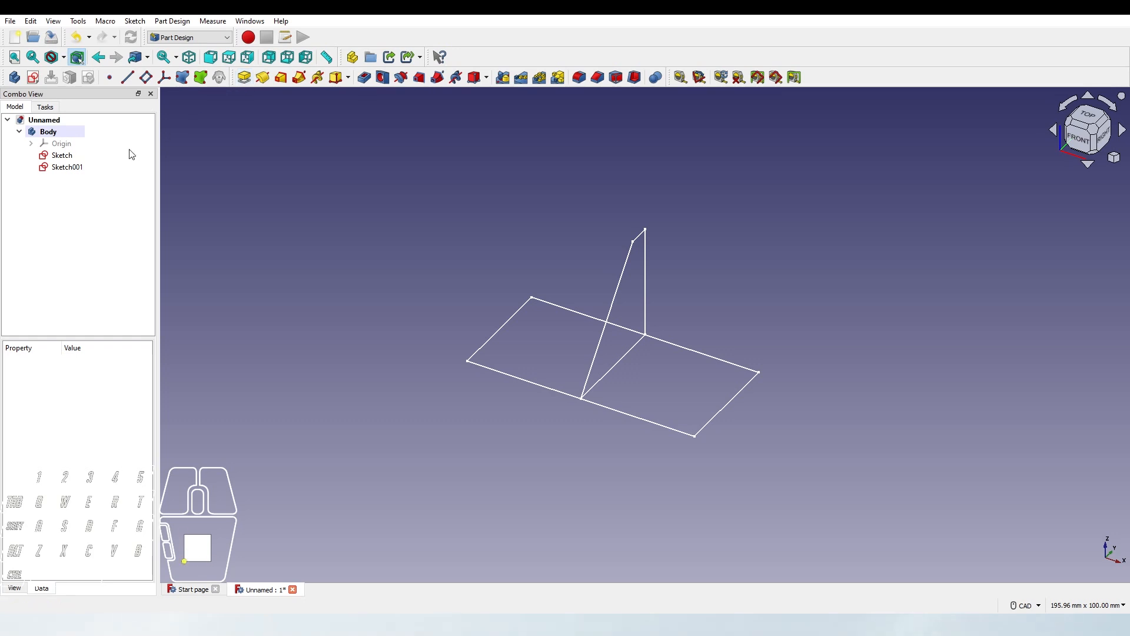
Pad the side profile along the sketch normal, linking its length by expression to the base sketch's 53 mm dimension
left_click(74, 170)
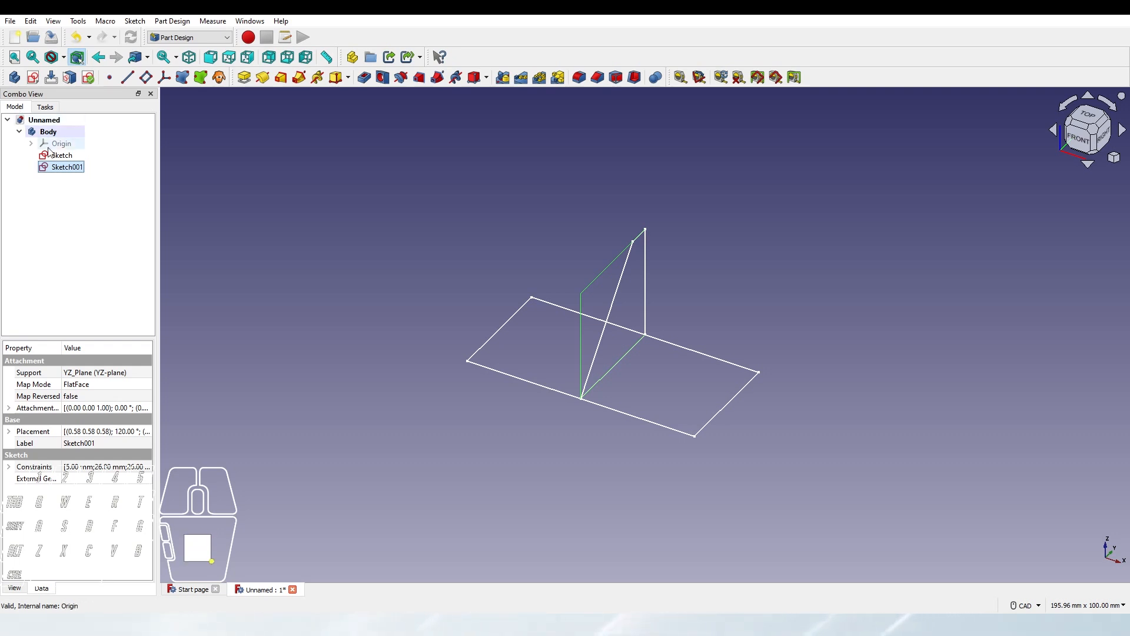
left_click(245, 81)
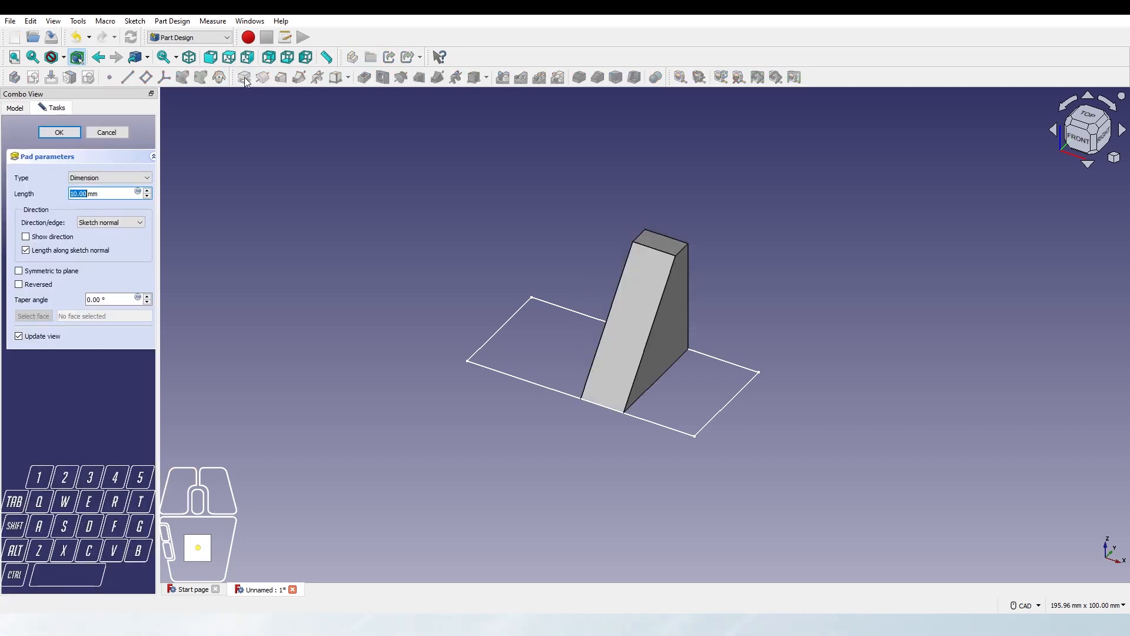
left_click(117, 177)
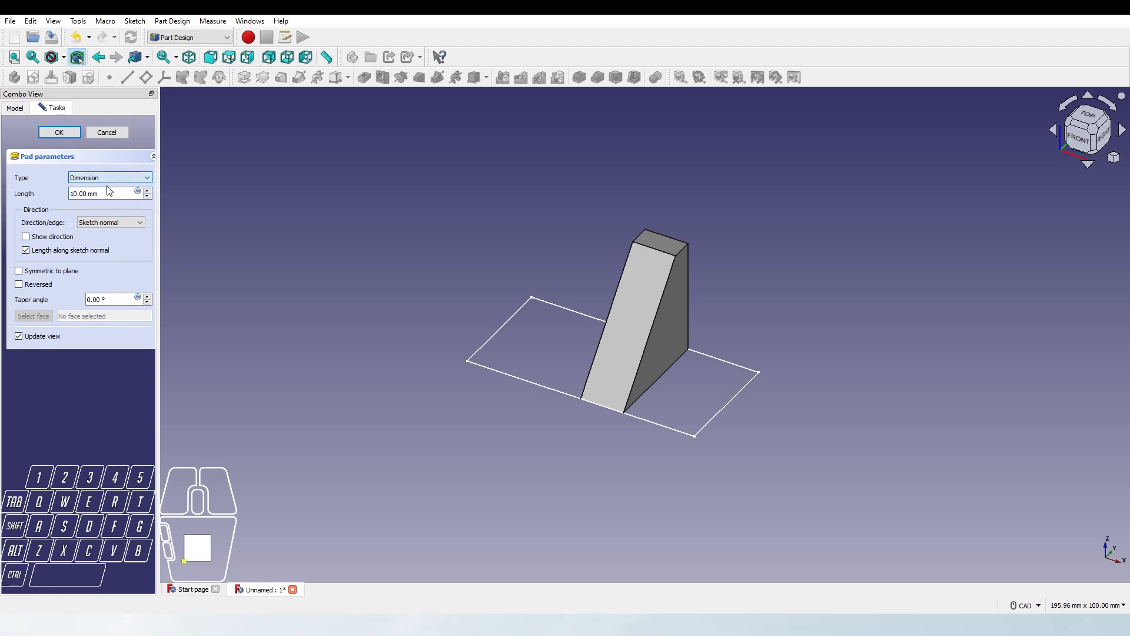
left_click(106, 193)
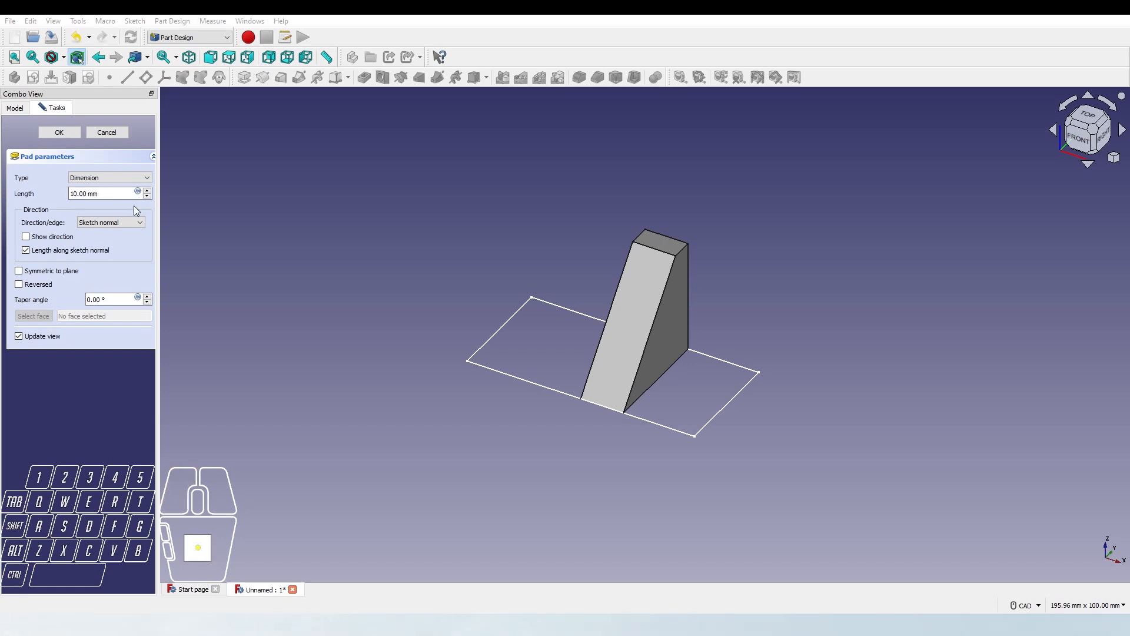
key("s")
left_click(106, 226)
key("c")
left_click(103, 228)
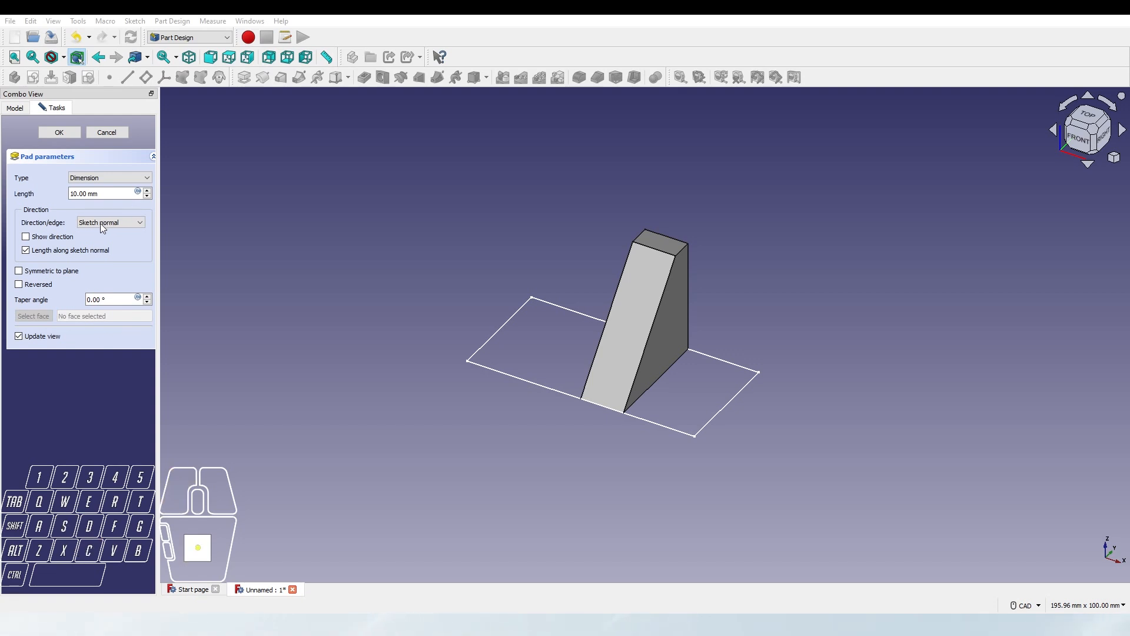
left_click(140, 232)
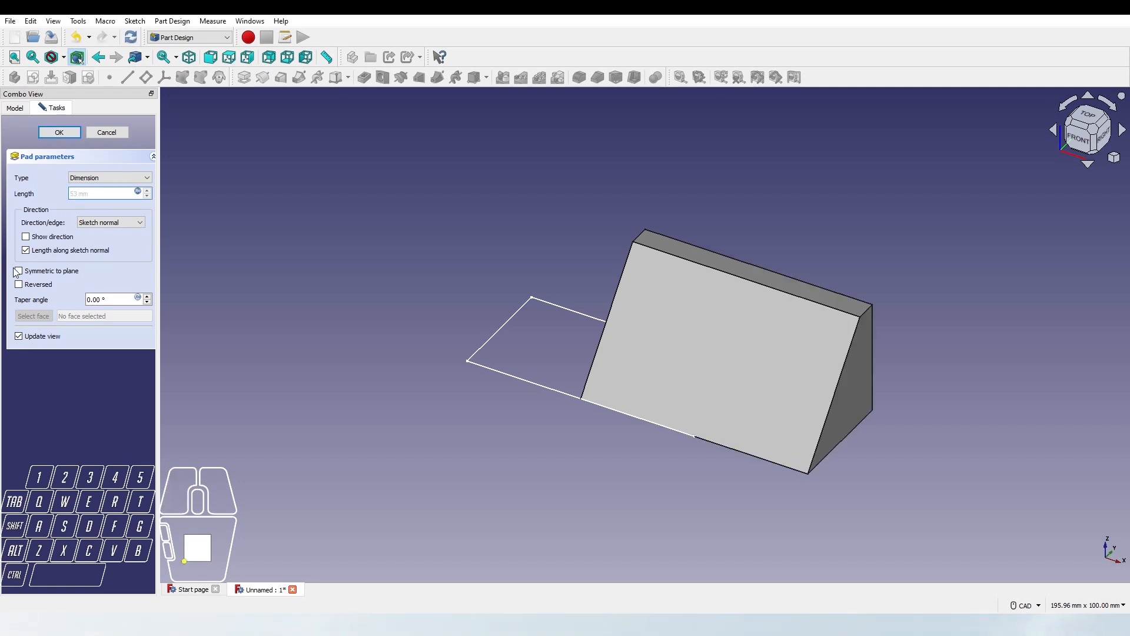
Make the pad symmetric to its sketch plane and accept it
left_click(32, 277)
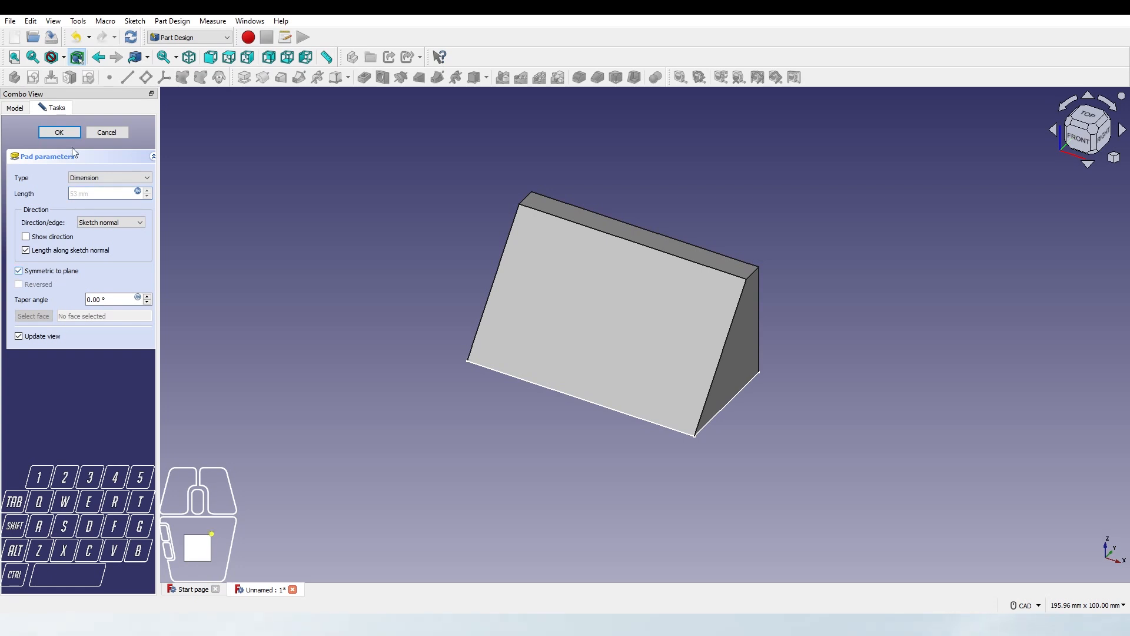
left_click(59, 132)
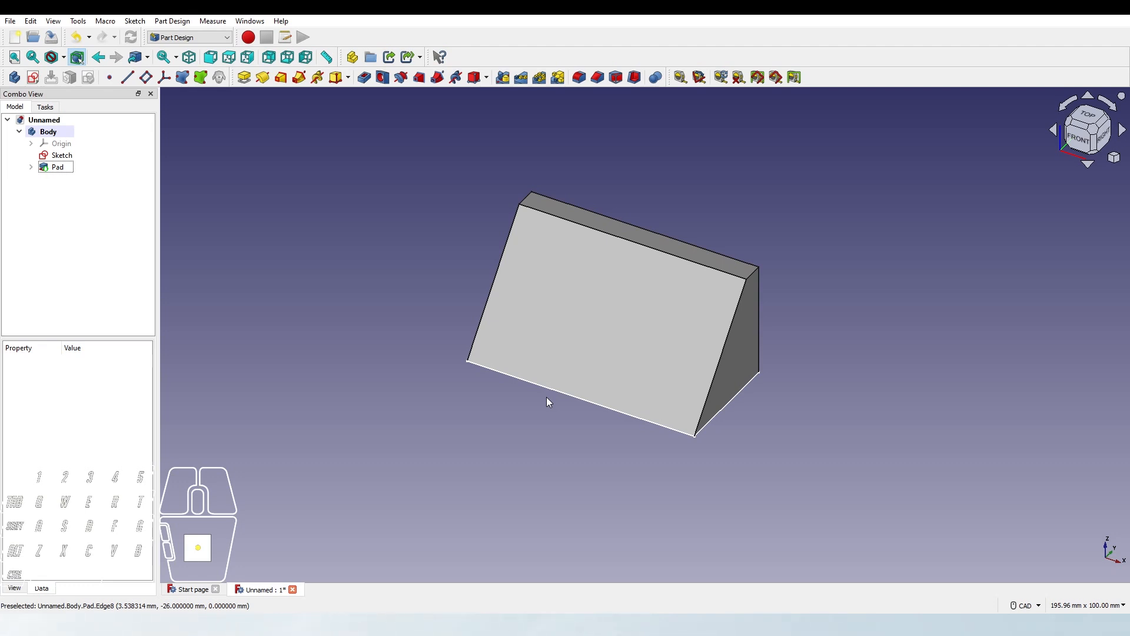
left_click(59, 168)
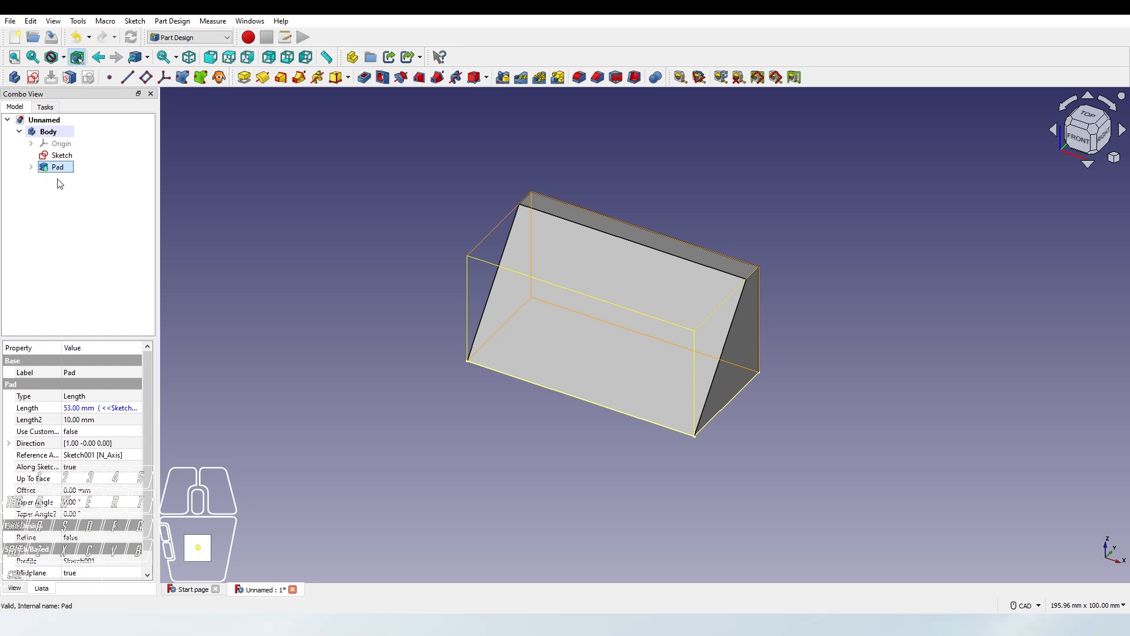
left_click(59, 183)
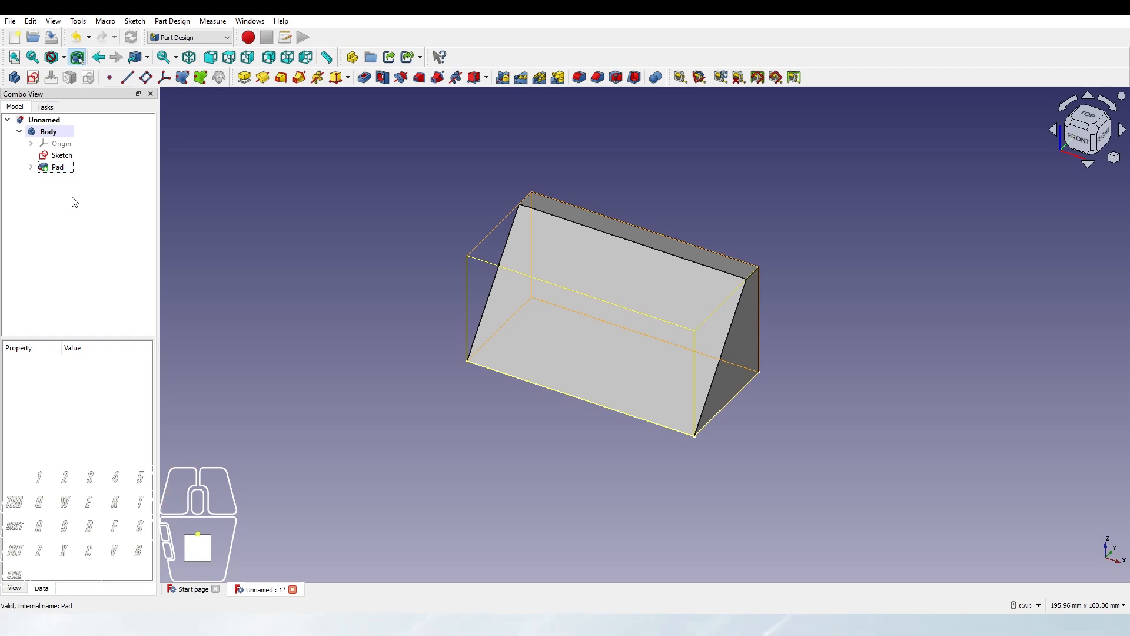
Hide the padded wedge, leaving the base sketch displayed, and start a new sketch on the XZ plane
left_click(58, 168)
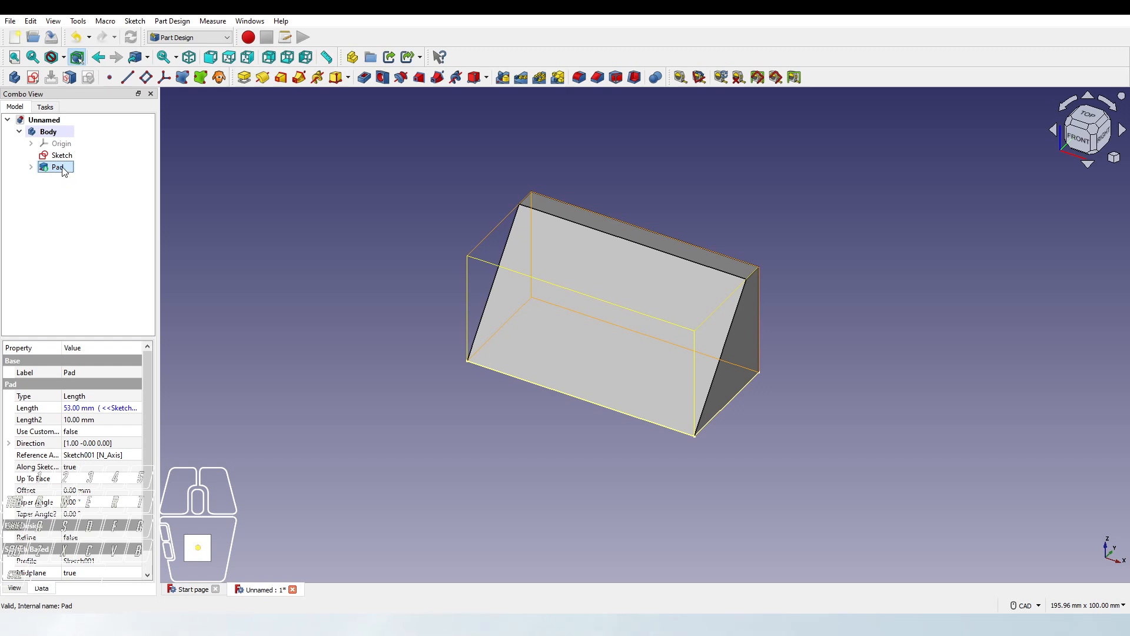
key("space")
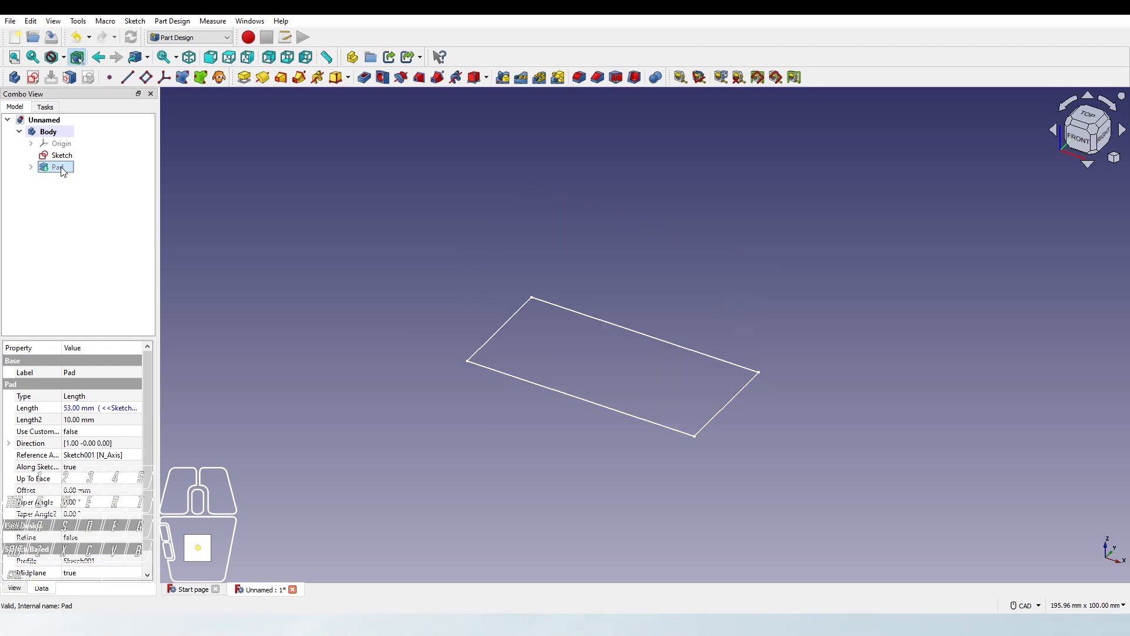
key("space")
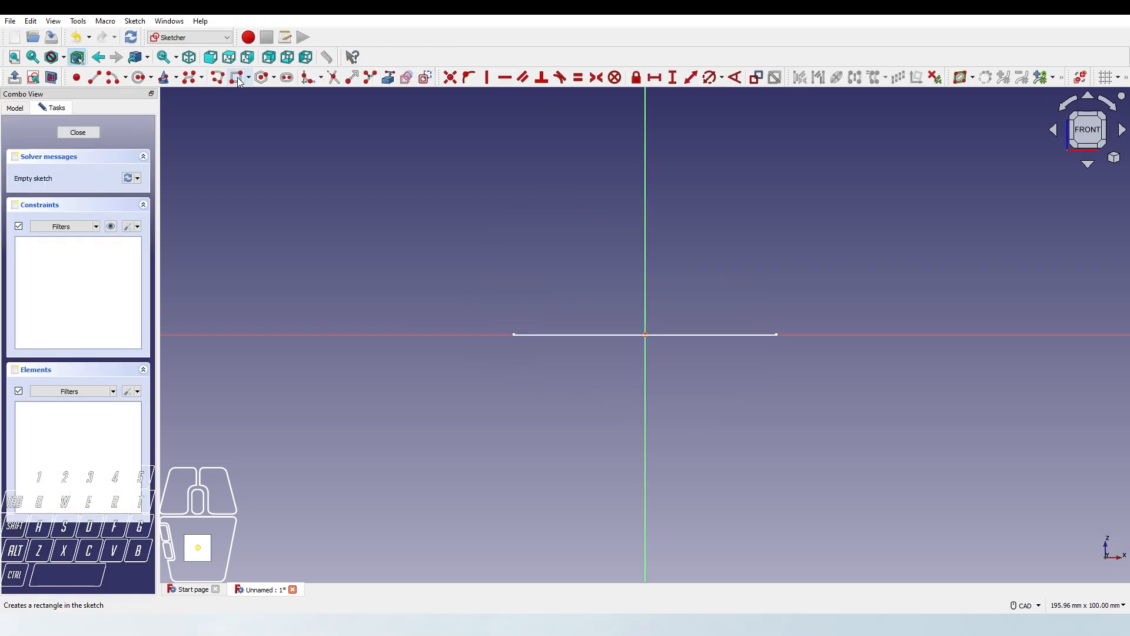
Draw a rectangle about 23 mm wide above the horizontal axis, on the negative X side of the vertical axis
left_click(238, 76)
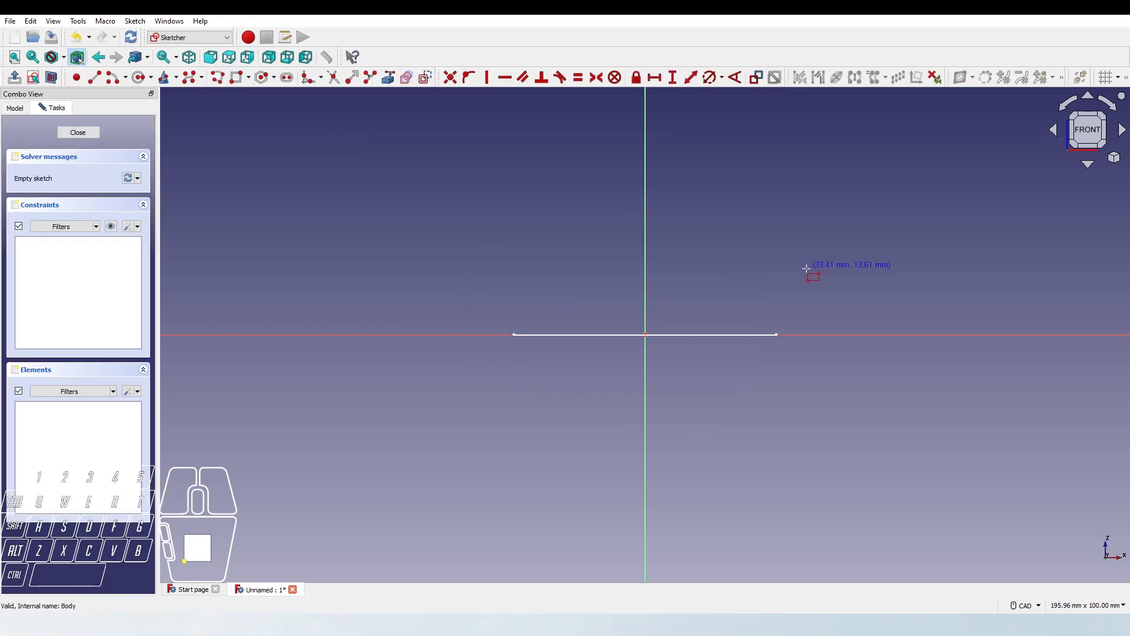
left_click(613, 296)
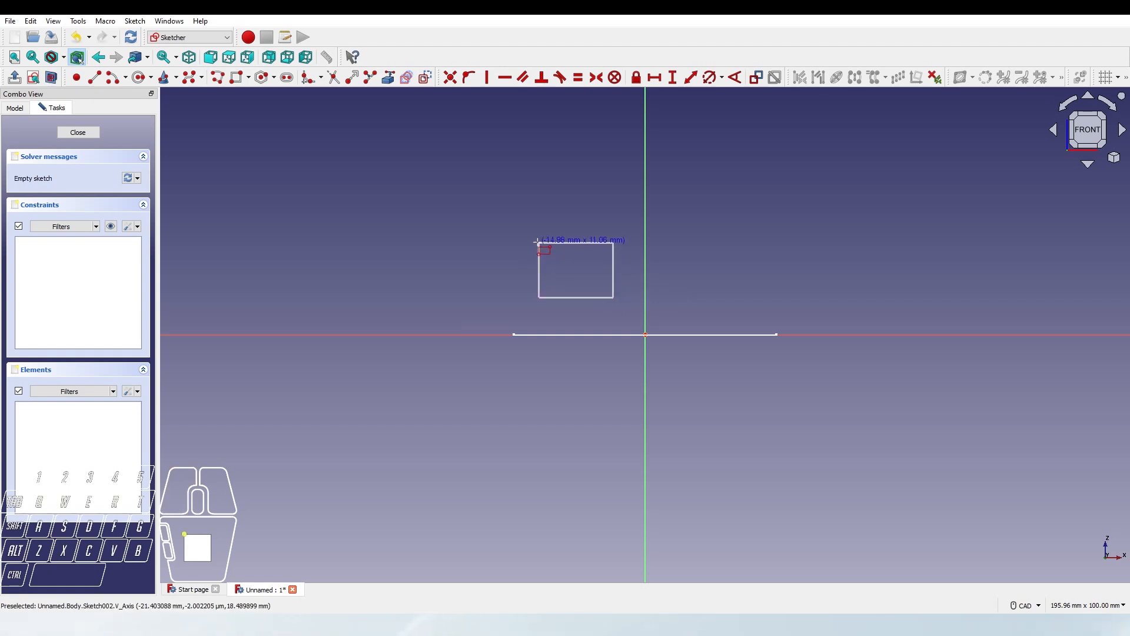
left_click(499, 235)
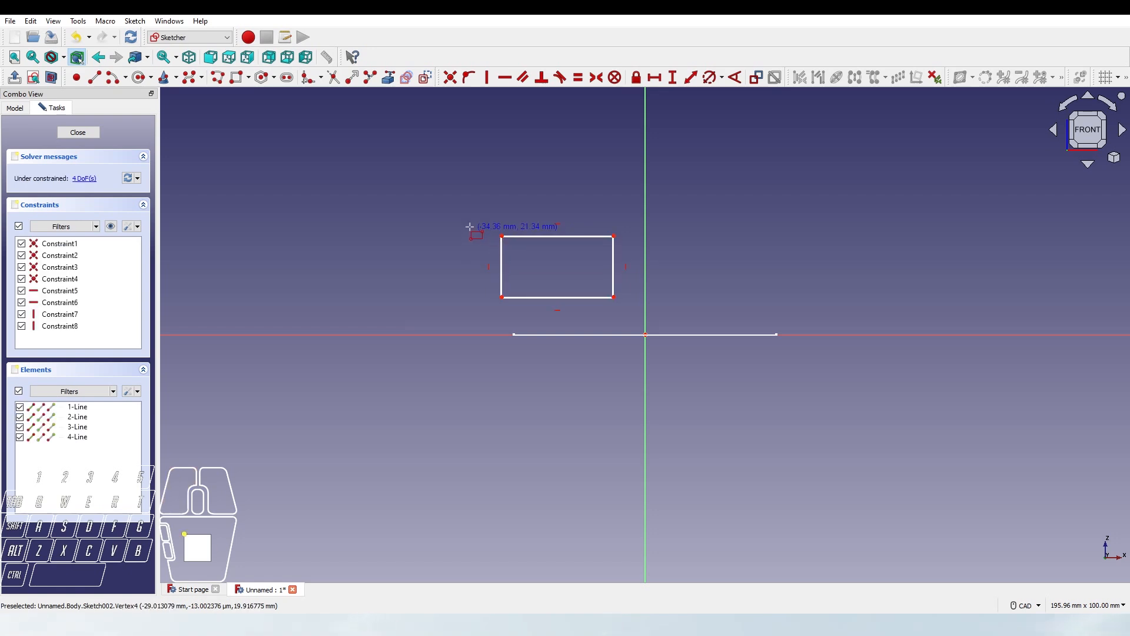
right_click(453, 221)
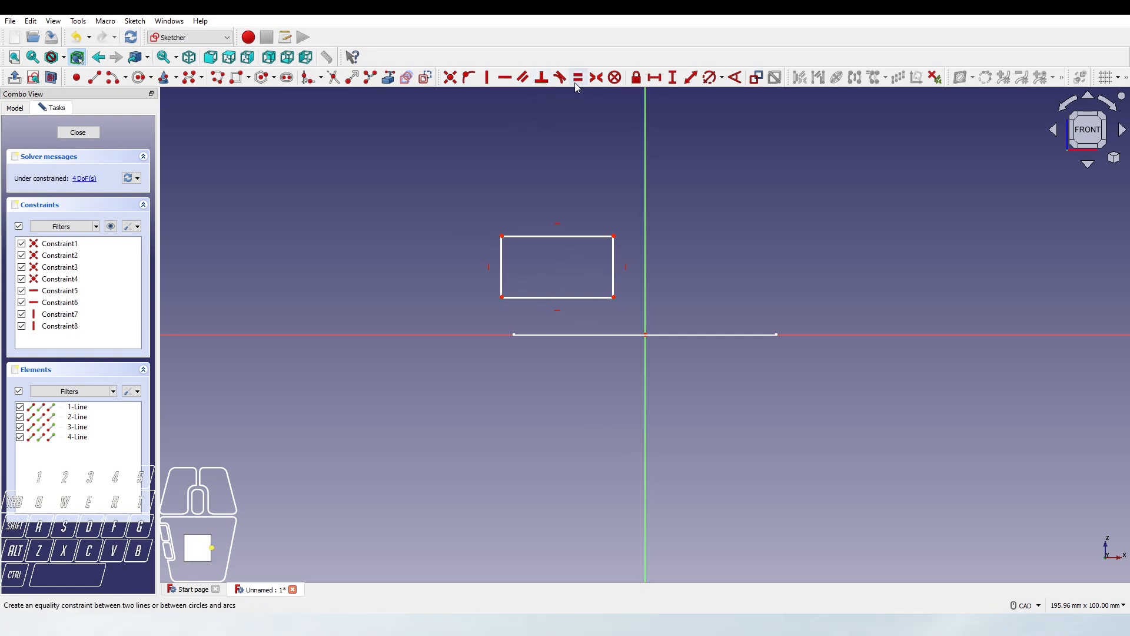
Constrain the rectangle's horizontal width to 11 mm, measured along its top edge
left_click(656, 78)
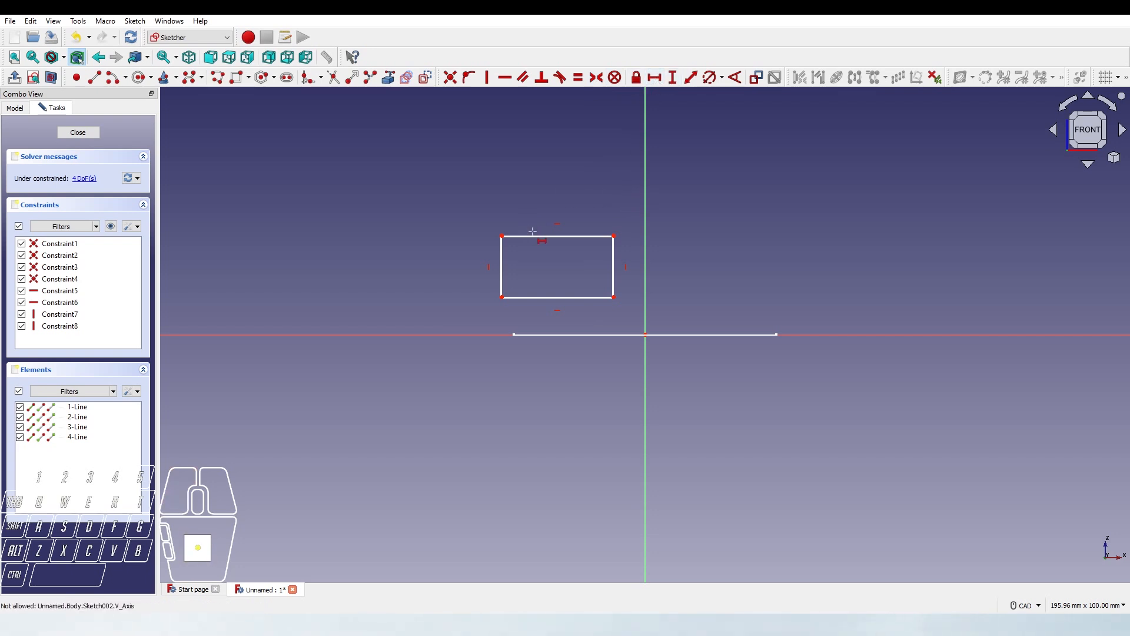
left_click(552, 237)
double_click(550, 200)
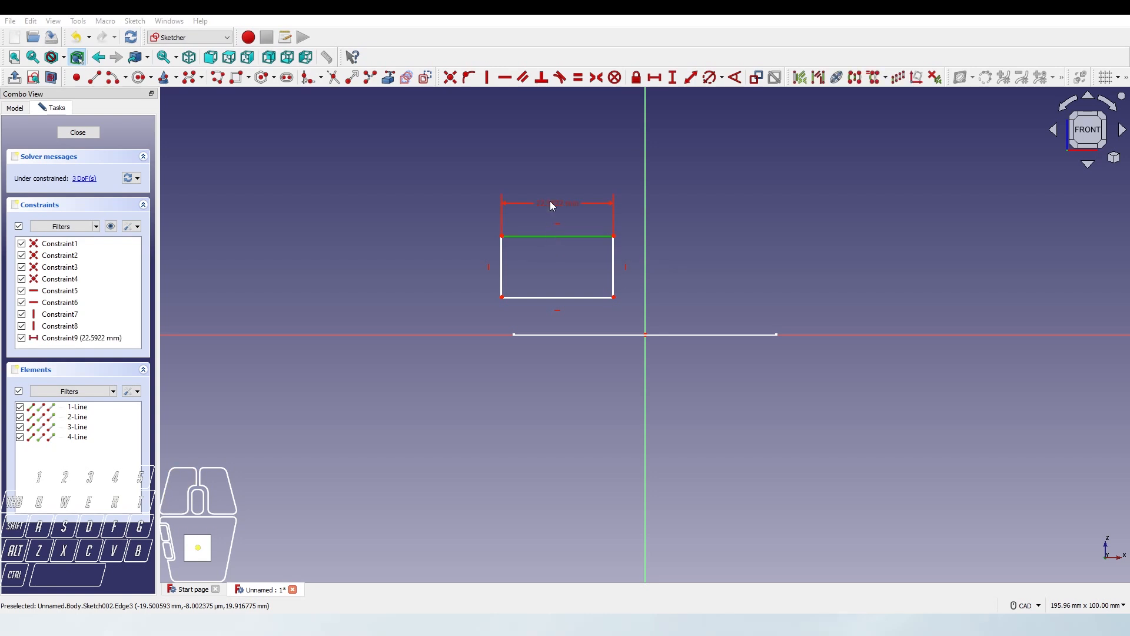
type("11")
key("Return")
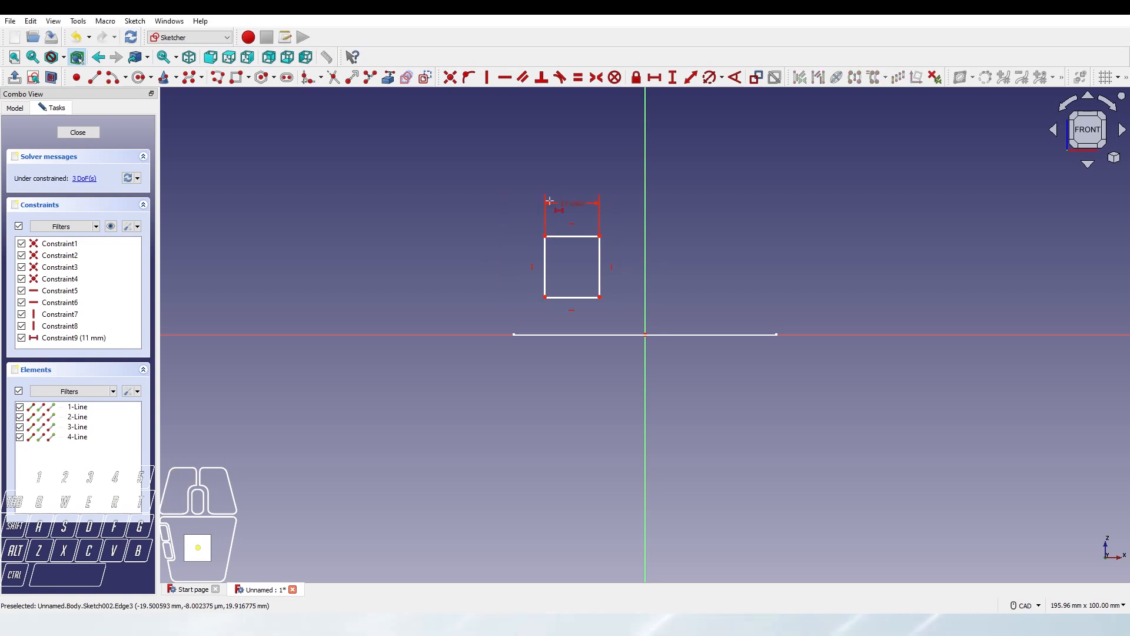
Constrain the rectangle's vertical height to 5 mm on its left edge and close the sketch
left_click(674, 79)
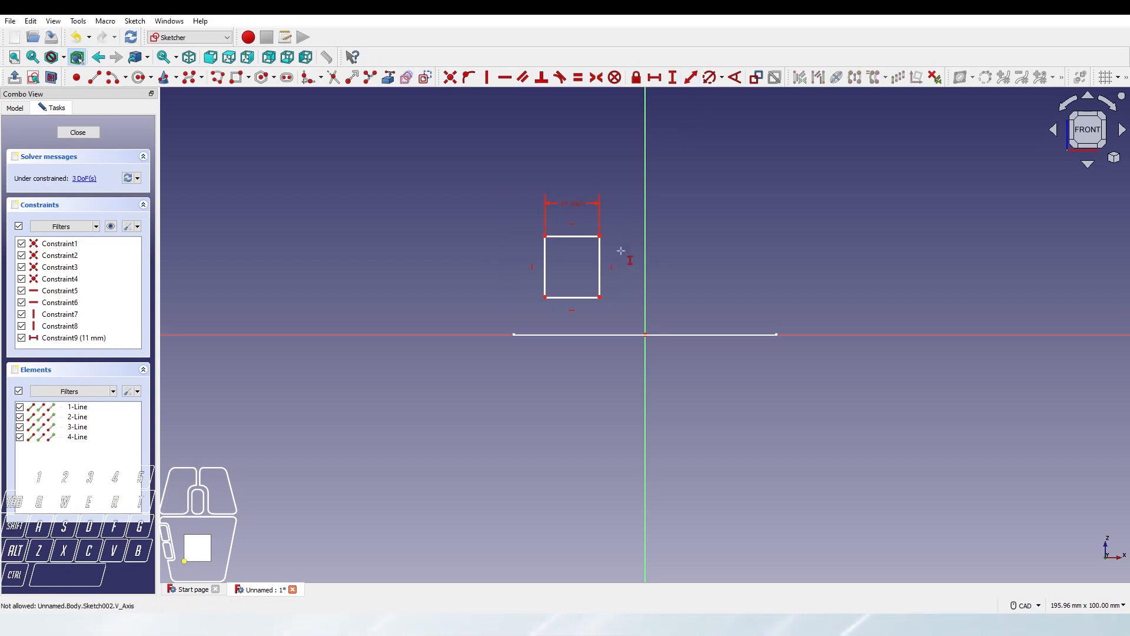
left_click(545, 269)
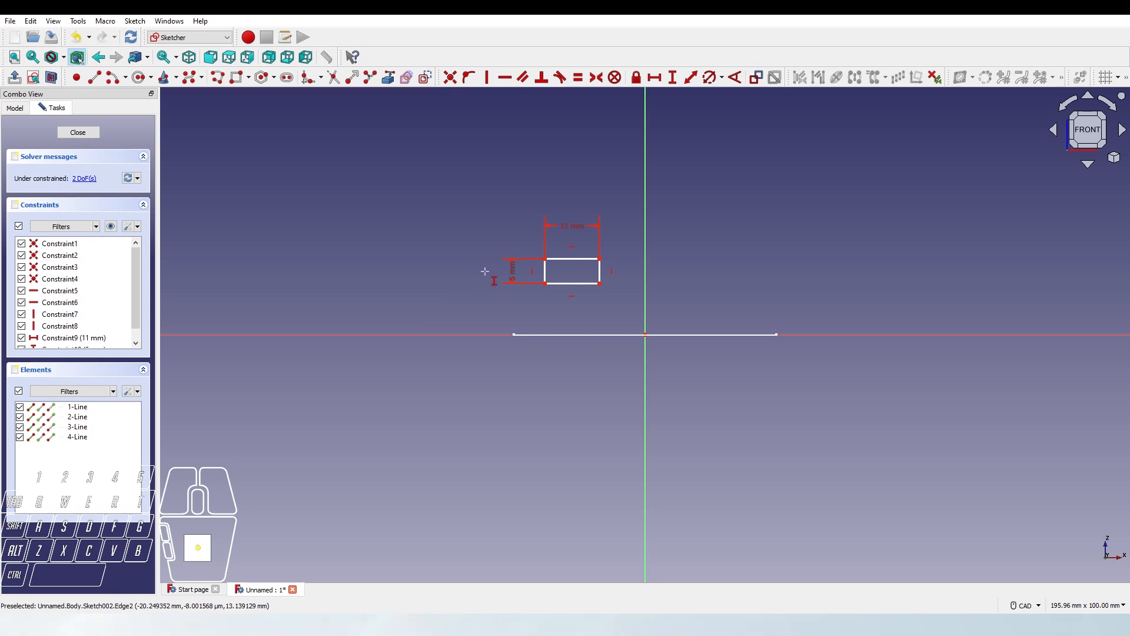
right_click(417, 213)
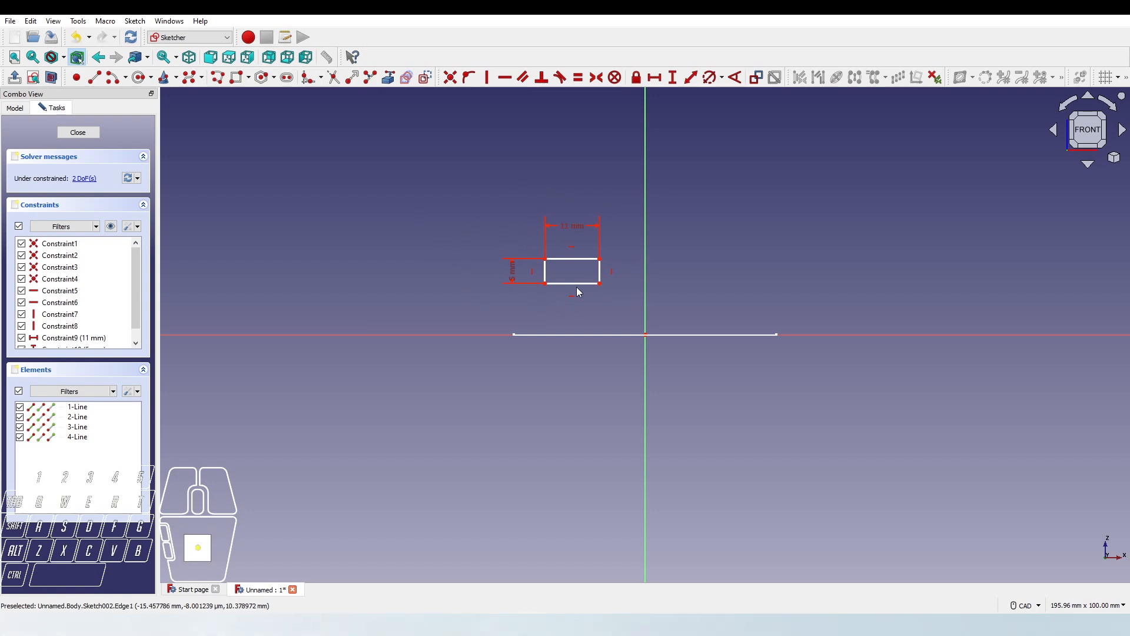
scroll(562, 288, "up", 1)
scroll(562, 288, "up", 1)
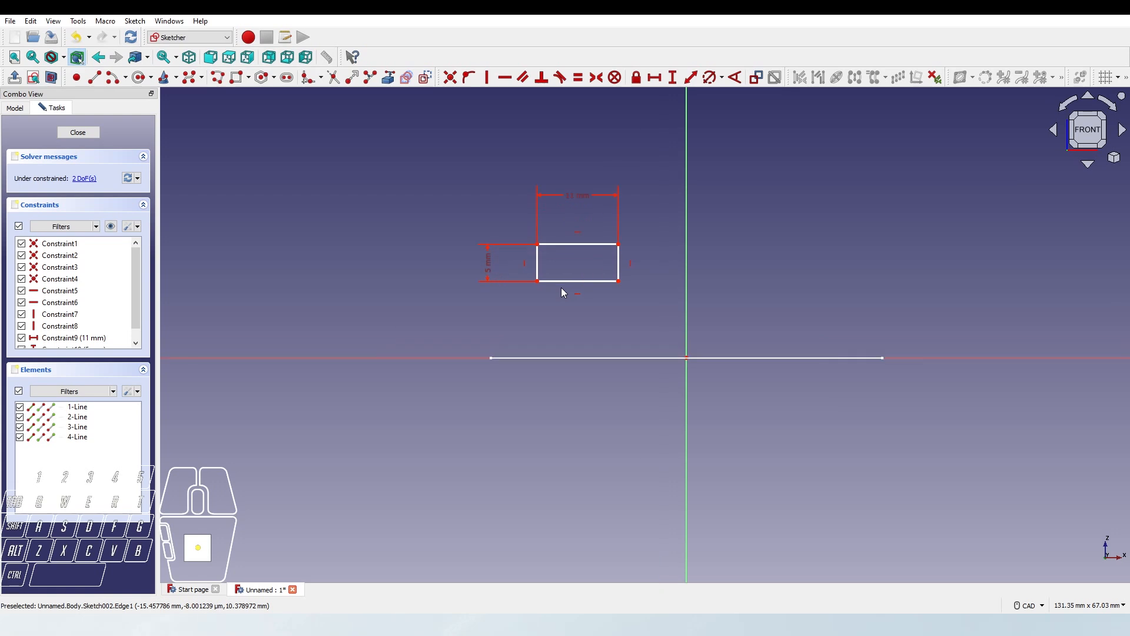
left_click(78, 133)
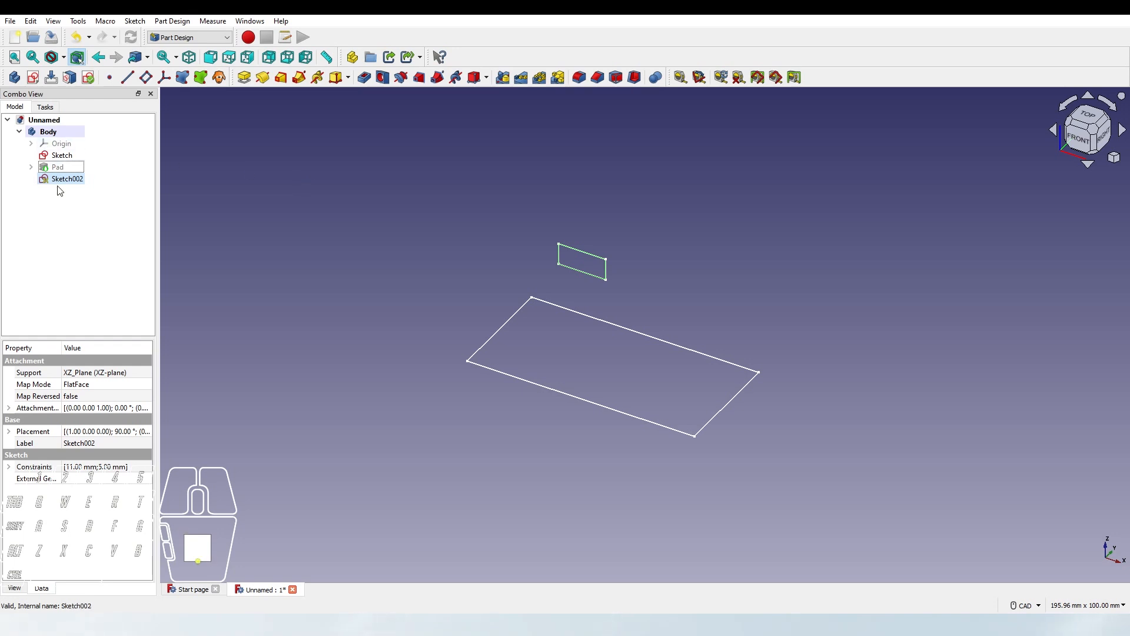
Make the pad's side profile sketch visible alongside the base sketch and clear the selection
left_click(31, 167)
left_click(78, 180)
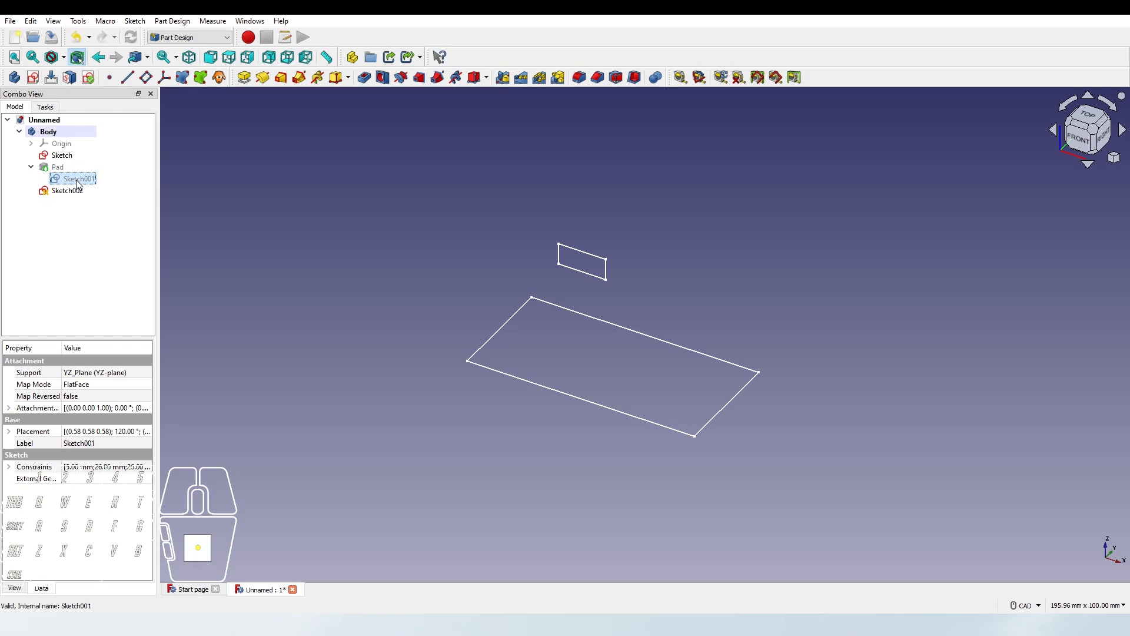
key("space")
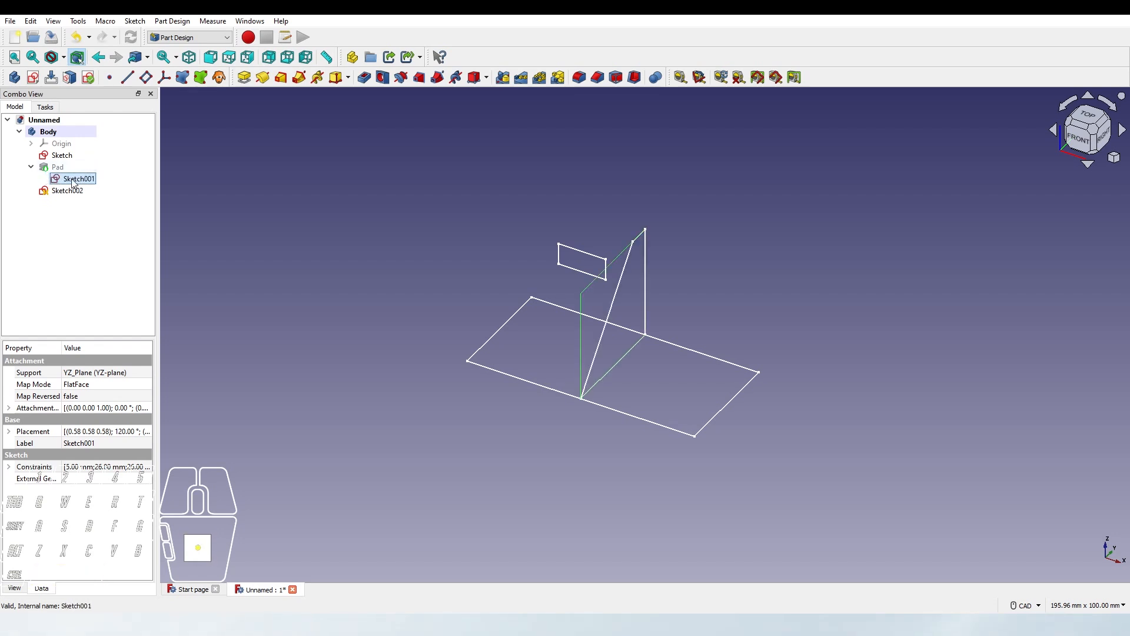
left_click(30, 170)
left_click(300, 253)
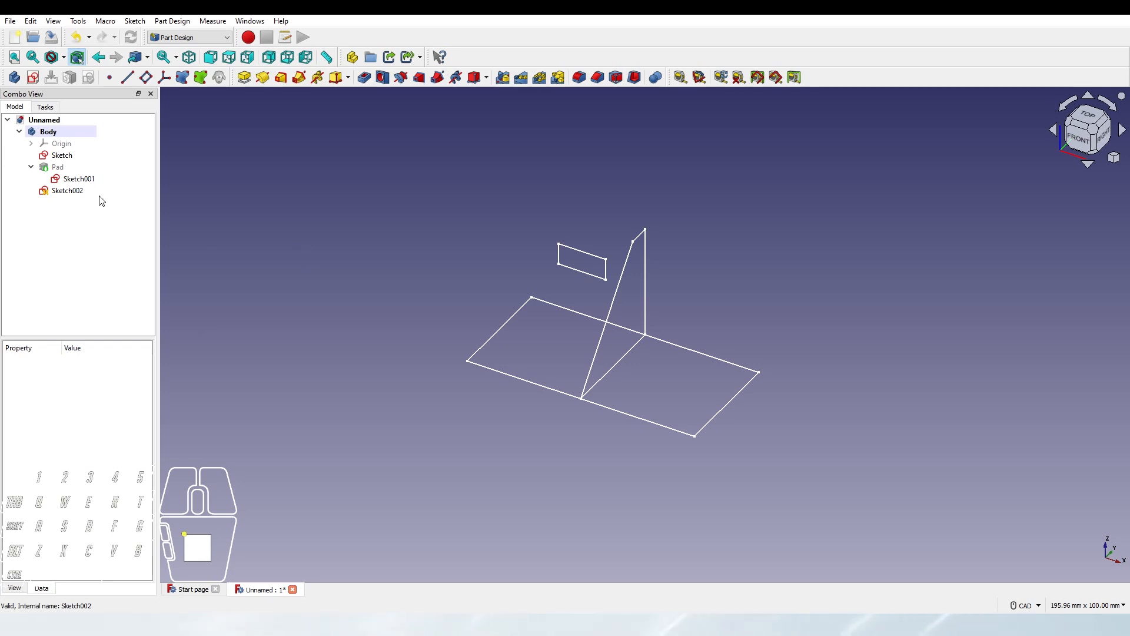
Reopen the rectangle sketch, align it vertically with the base's rear-left corner and horizontally with the side profile's top rear vertex using external points, and close it
left_click(78, 192)
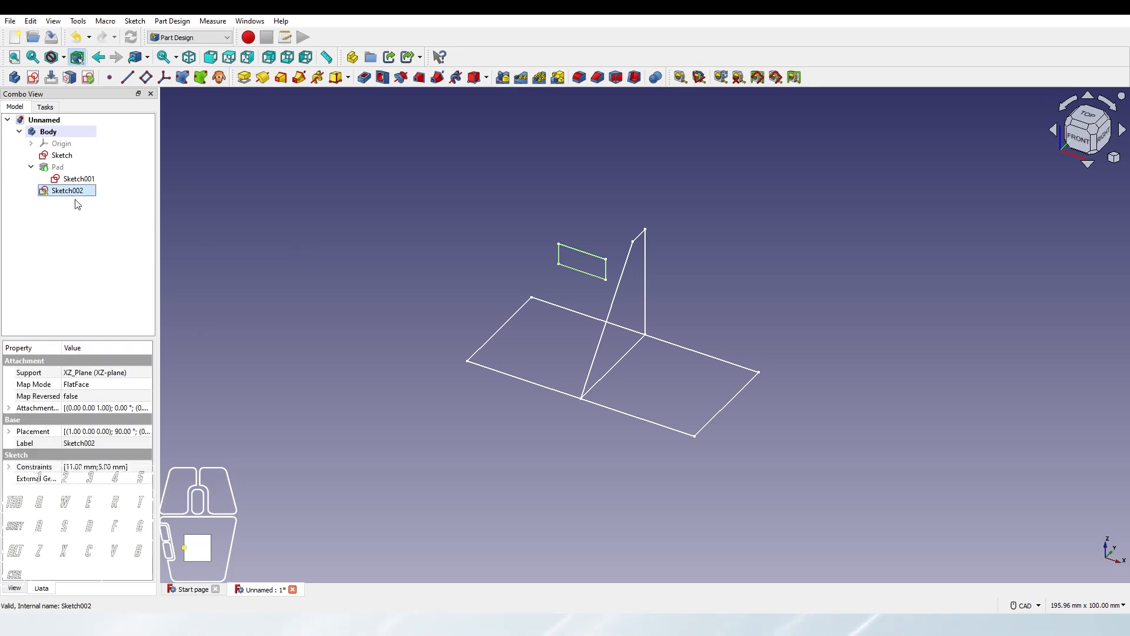
left_click(102, 213)
double_click(77, 192)
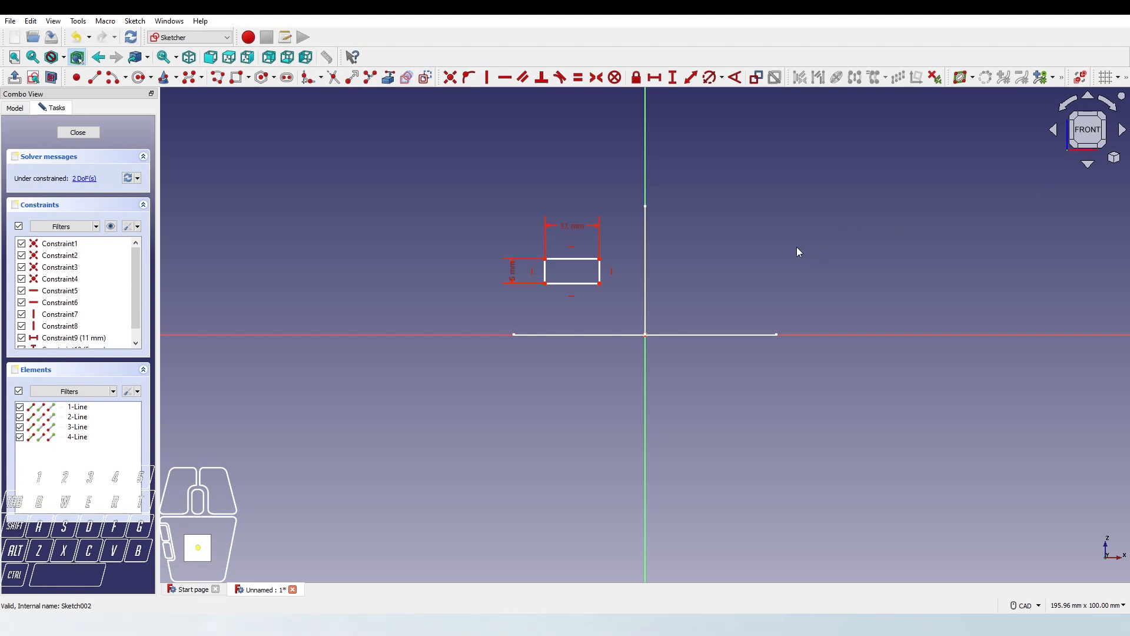
middle_click_drag(797, 247, 742, 279)
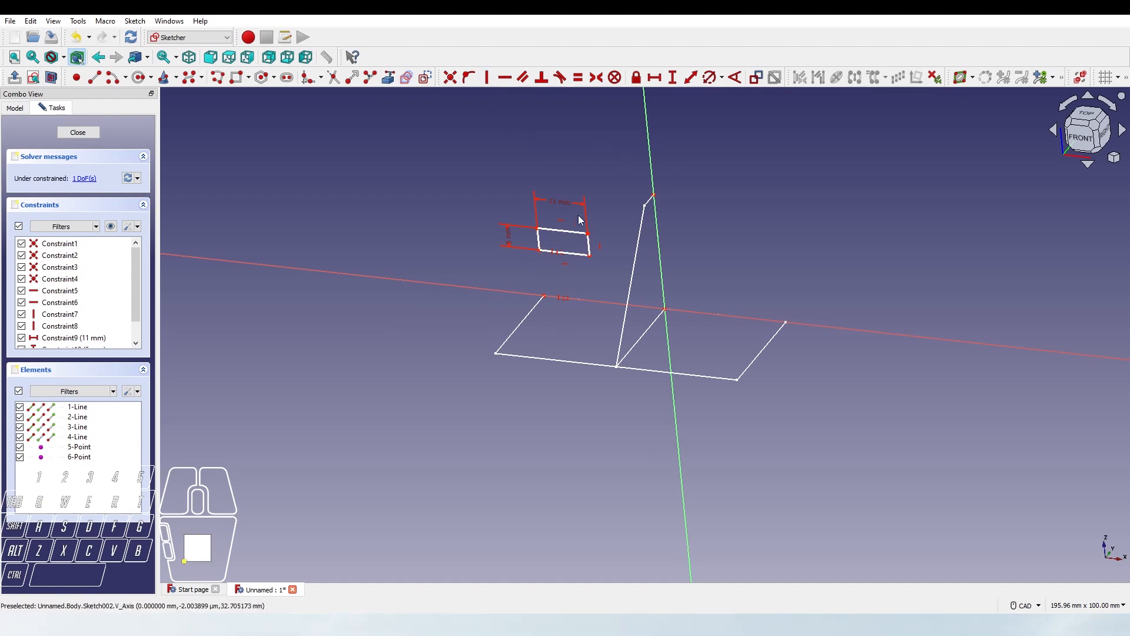
left_click(588, 234)
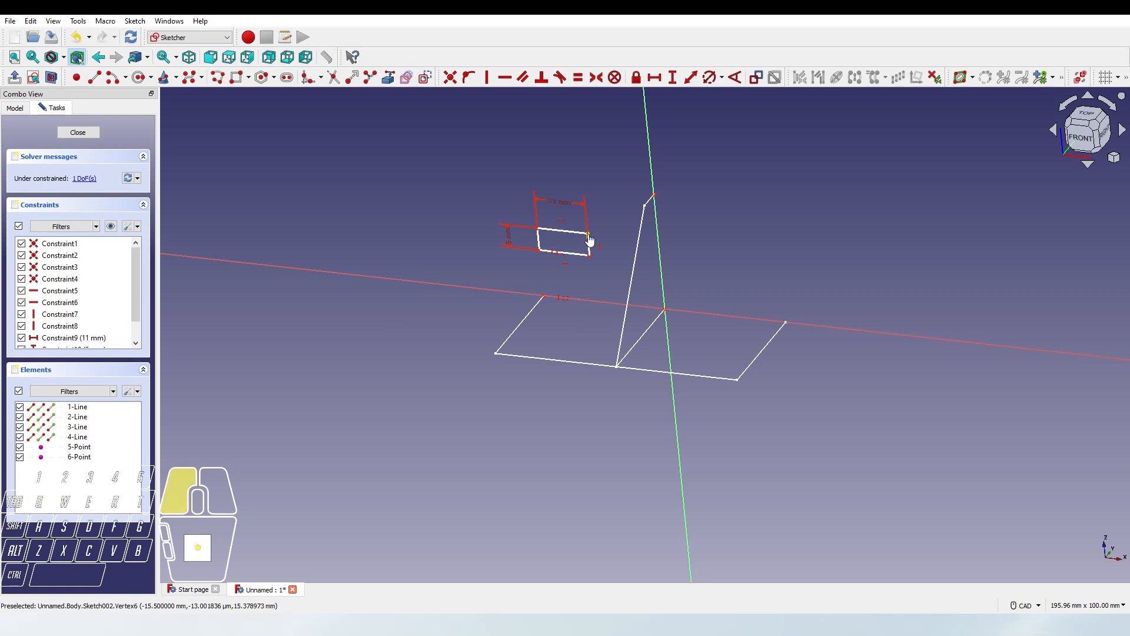
left_click(655, 198)
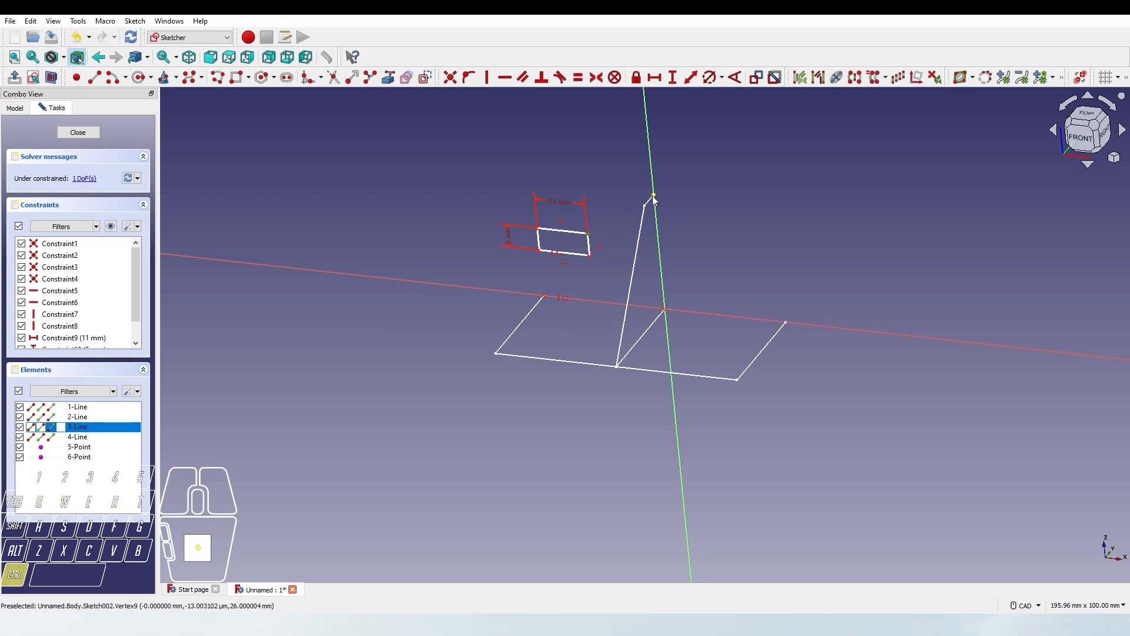
left_click(653, 199, "ctrl")
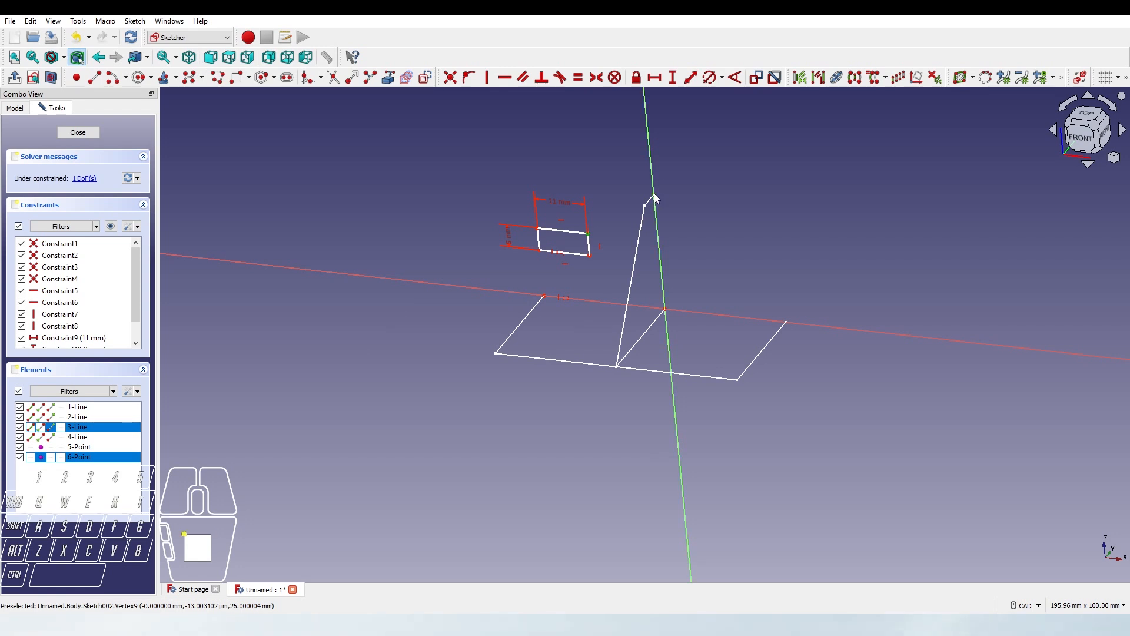
left_click(507, 79)
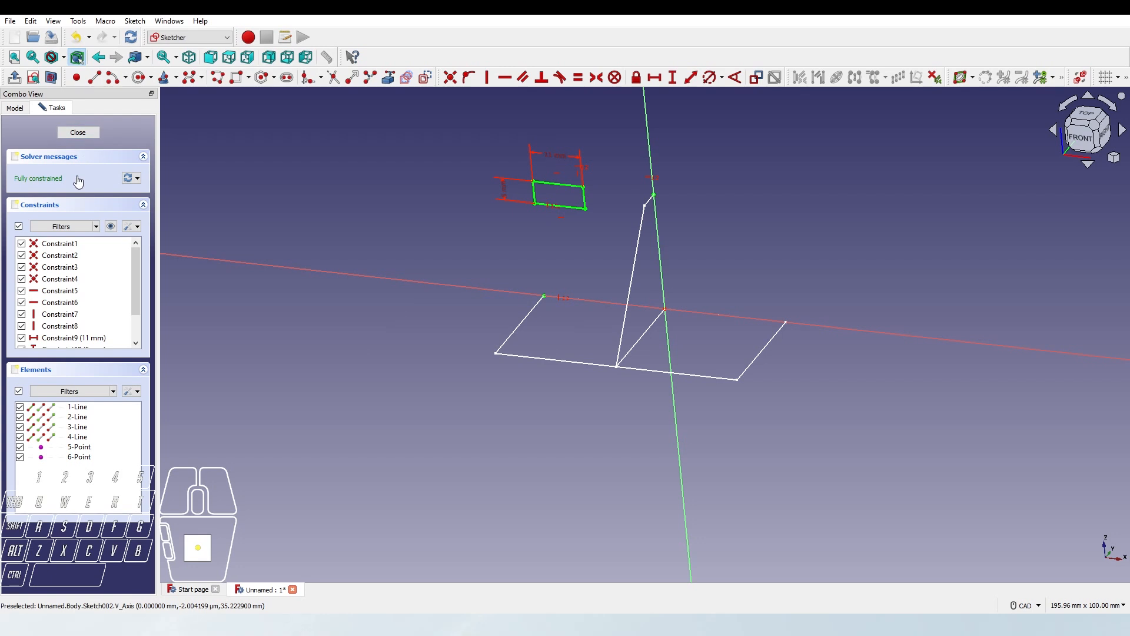
left_click(86, 136)
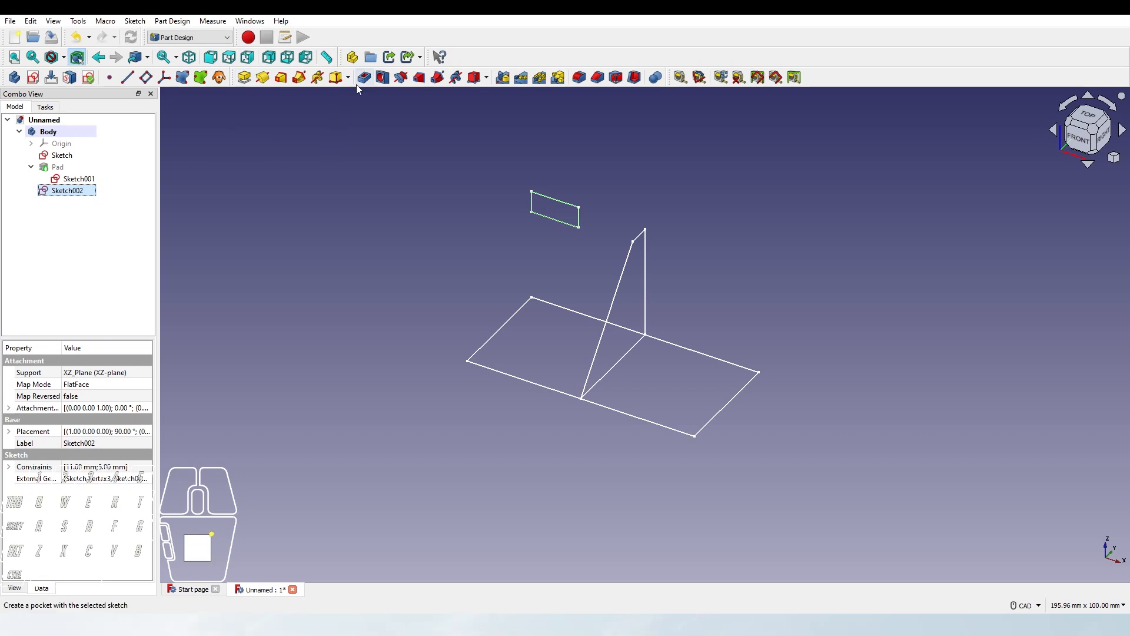
Cut the rectangle sketch as a pocket through all in the reversed direction and accept it
left_click(79, 200)
left_click(67, 193)
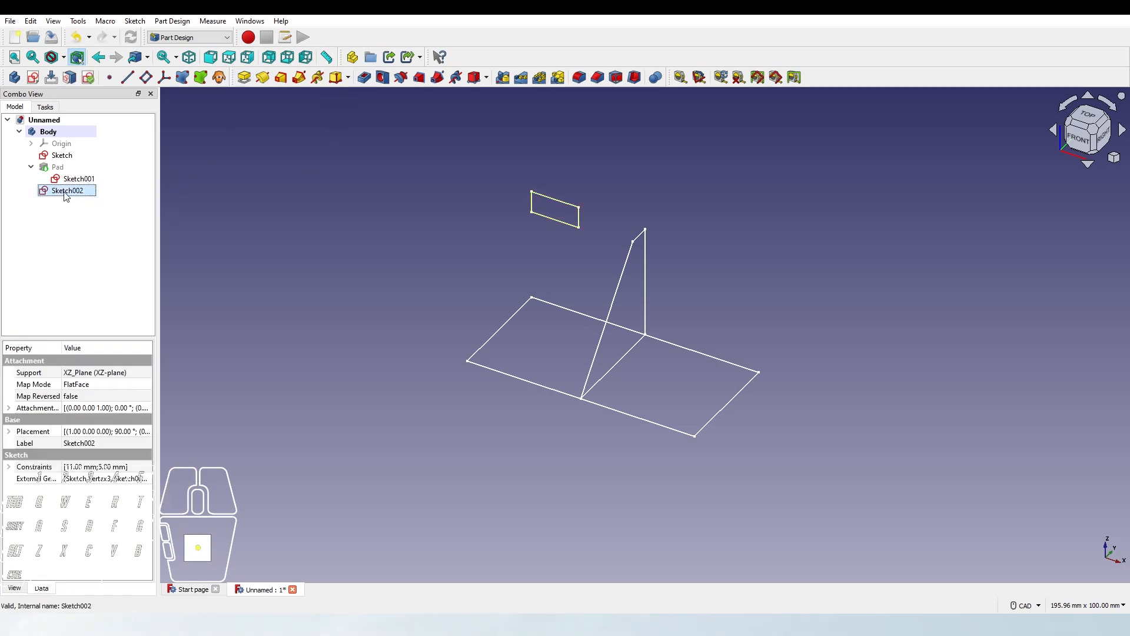
left_click(364, 77)
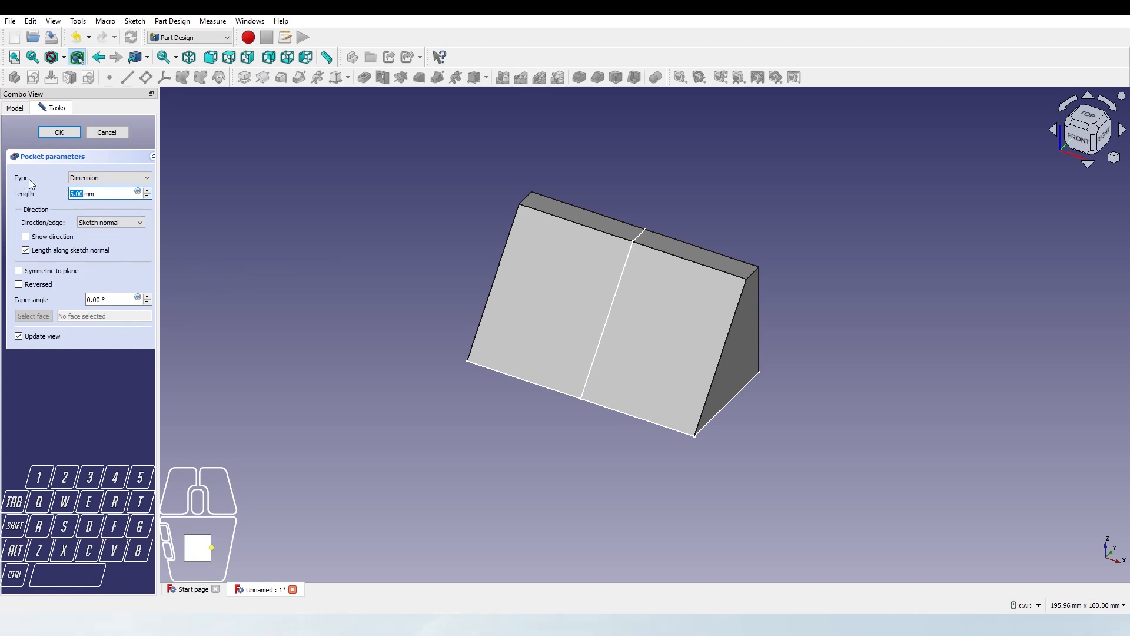
left_click(123, 181)
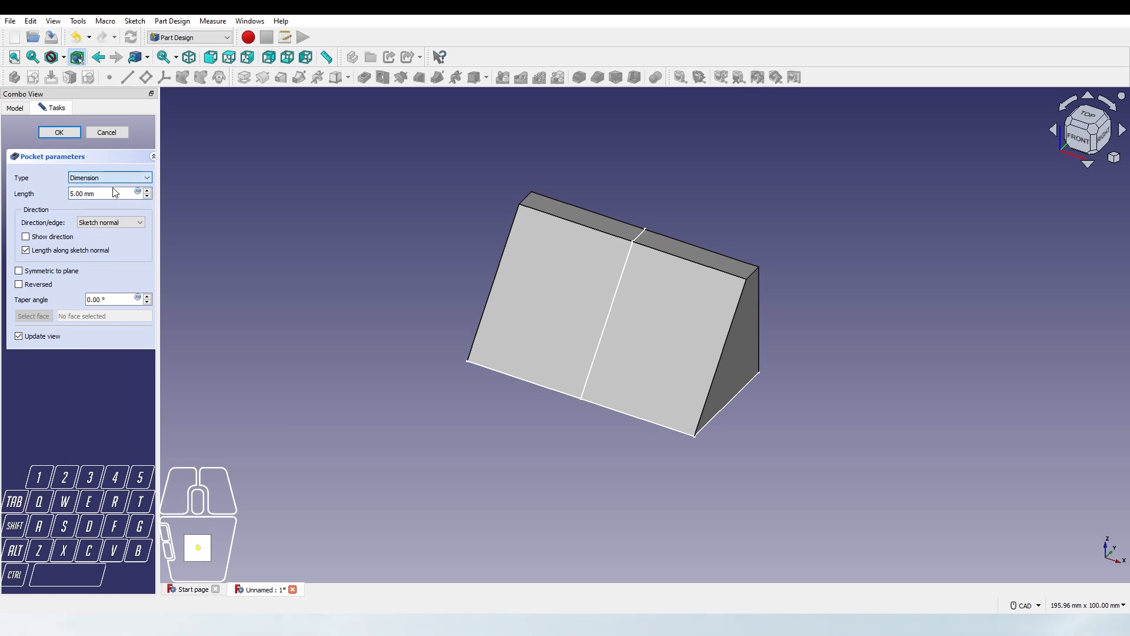
left_click(112, 195)
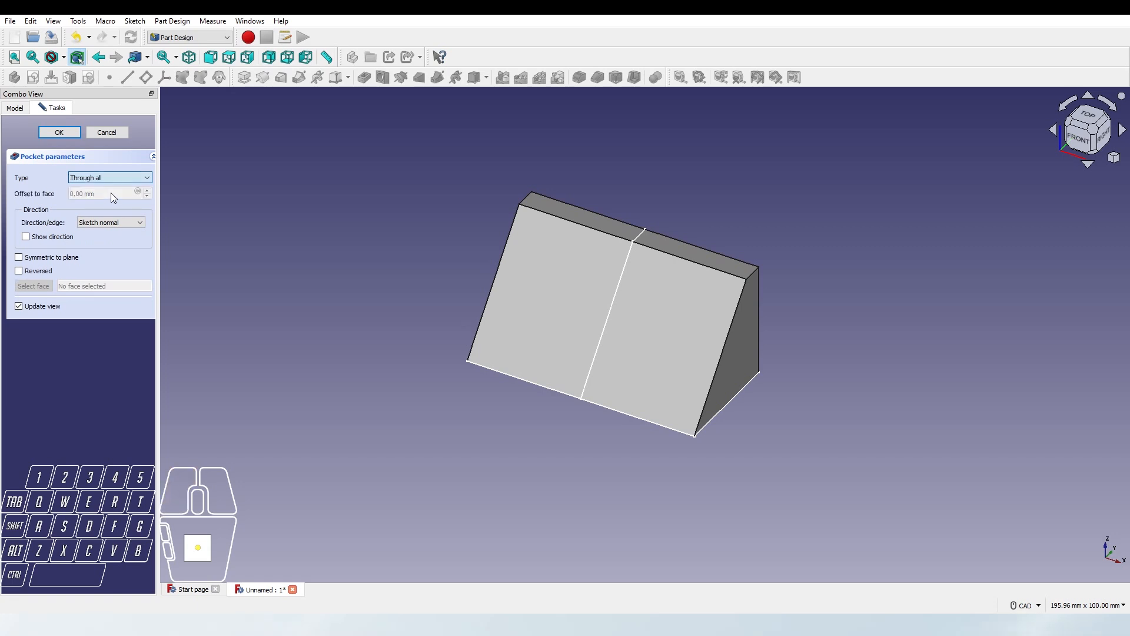
left_click(35, 272)
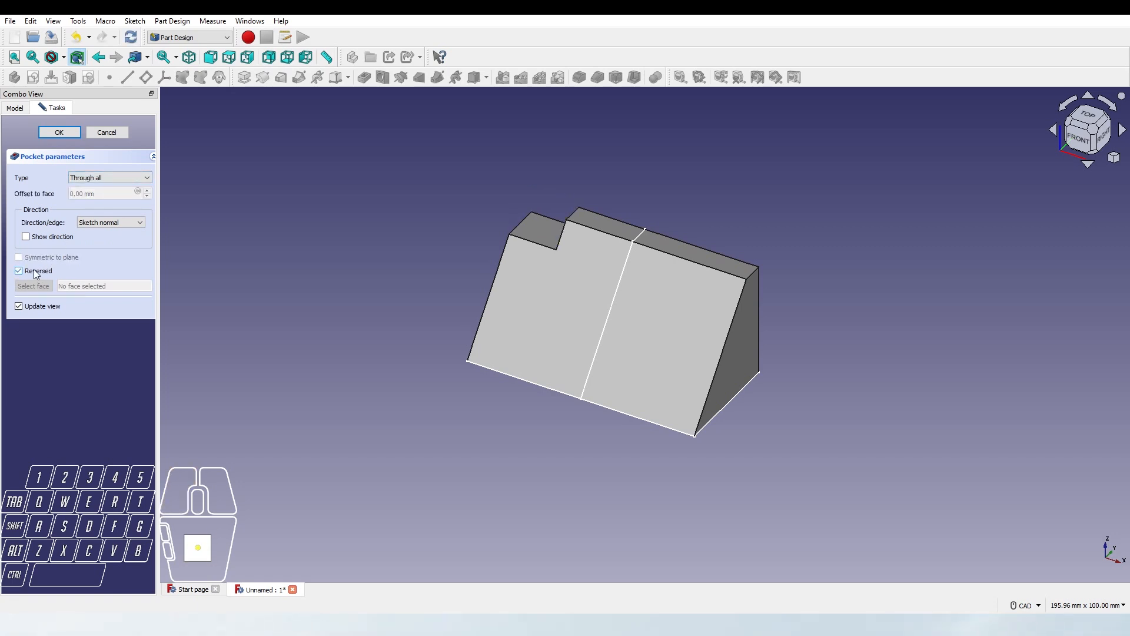
left_click(59, 132)
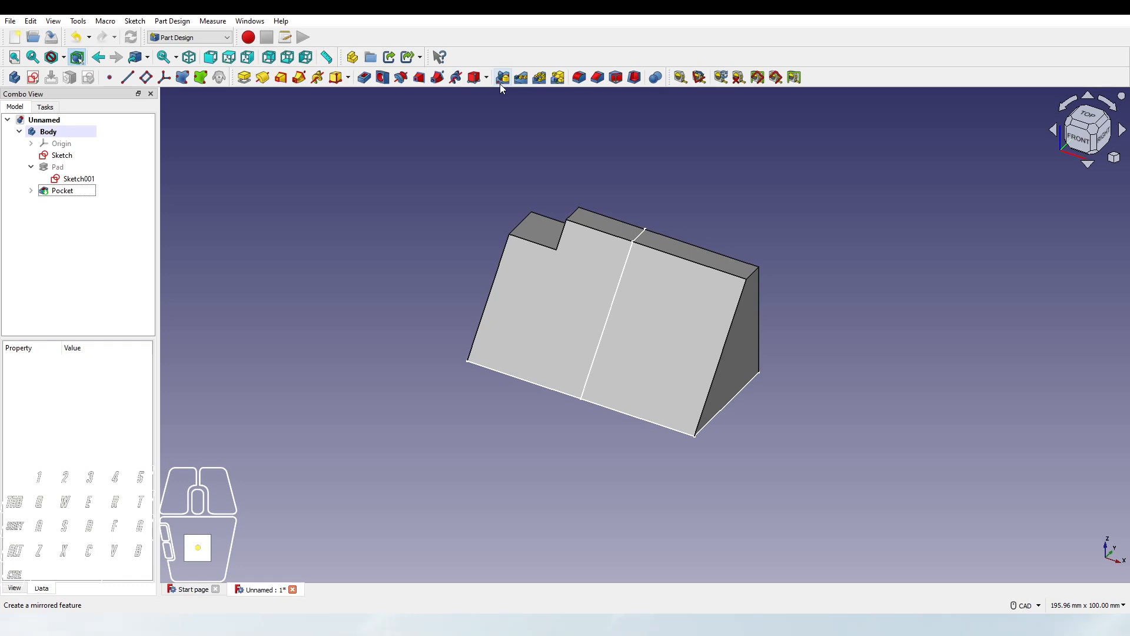
Mirror the pocket about the vertical sketch axis, accept the feature and clear the selection
left_click(65, 191)
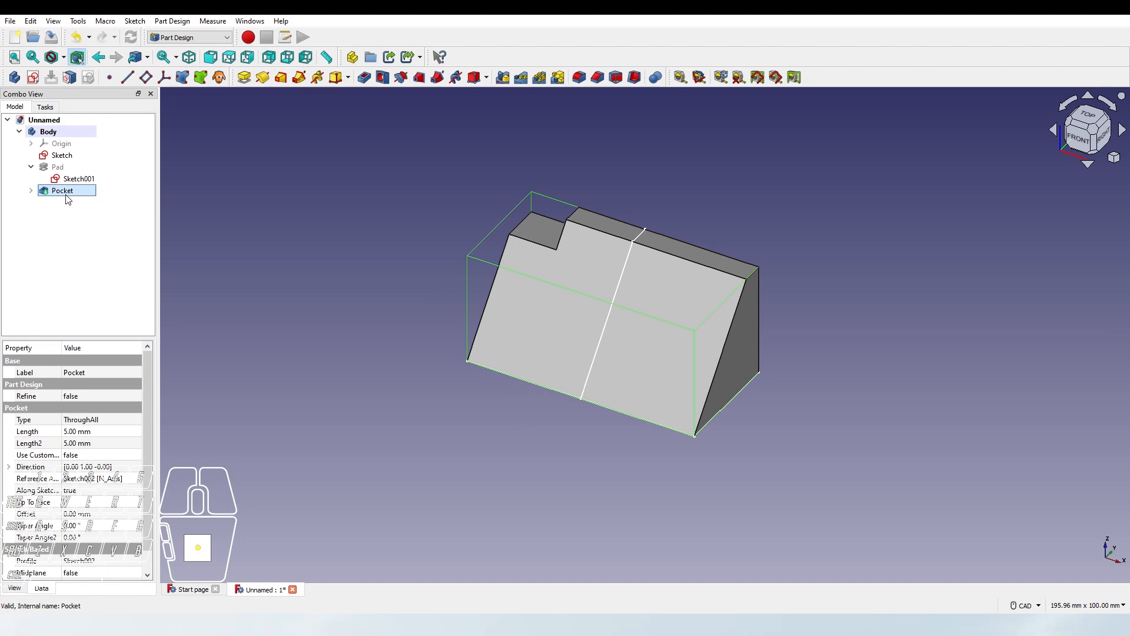
left_click(501, 84)
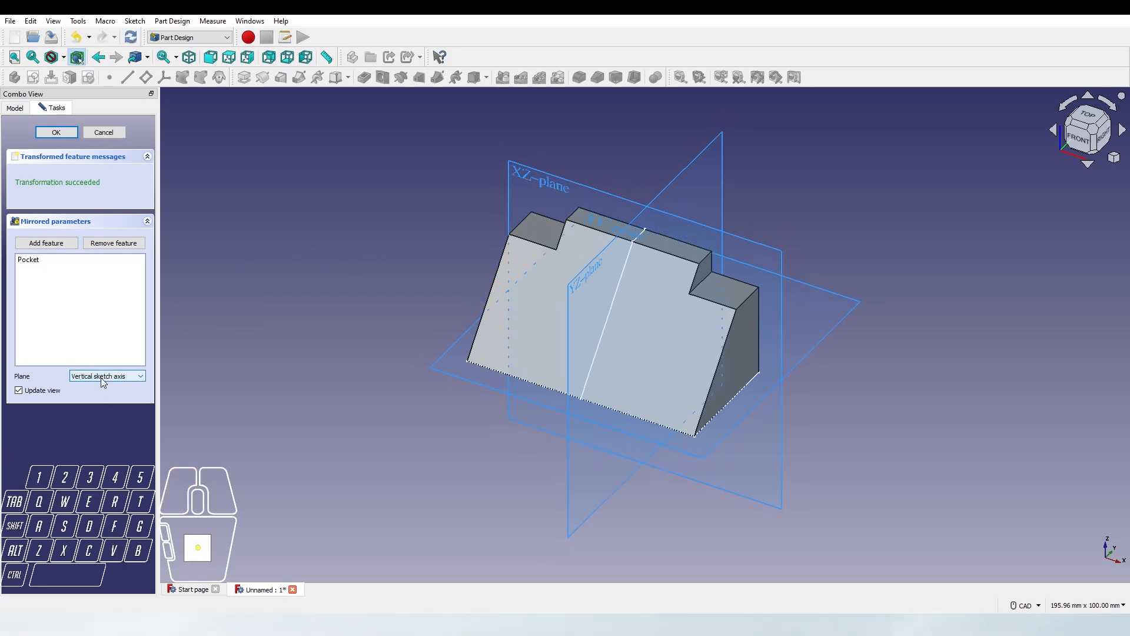
left_click(690, 164)
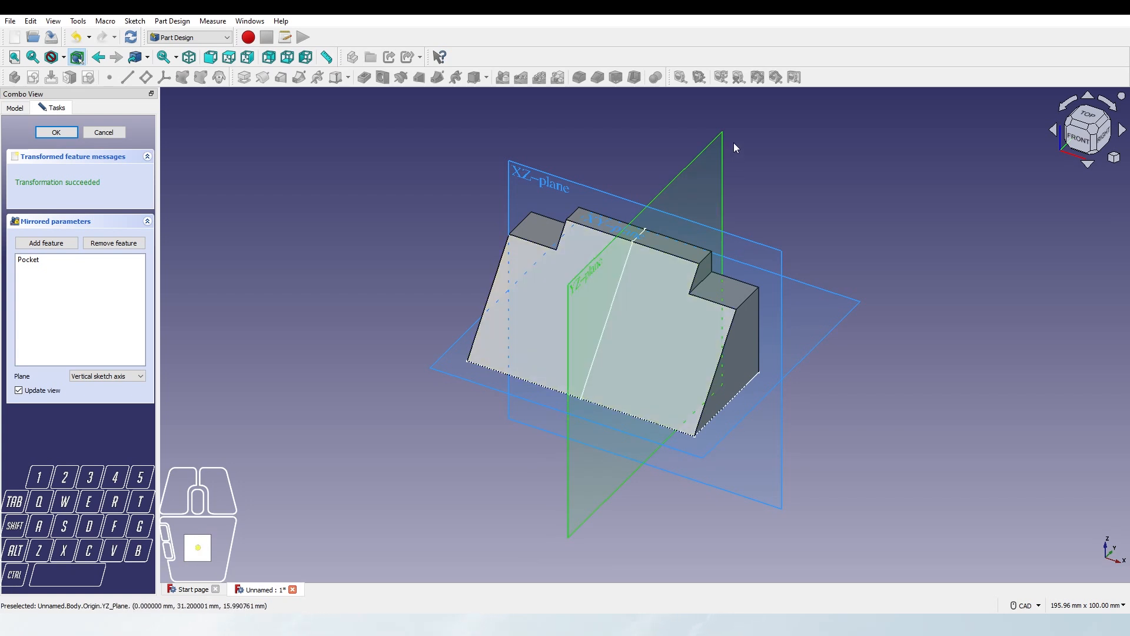
left_click(61, 134)
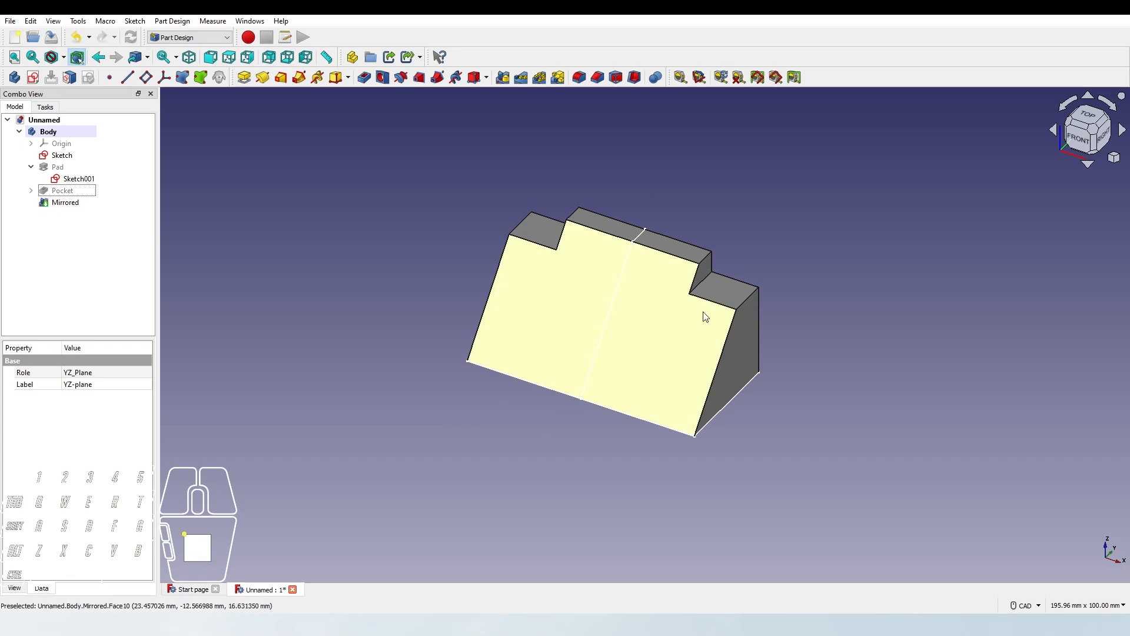
left_click(503, 472)
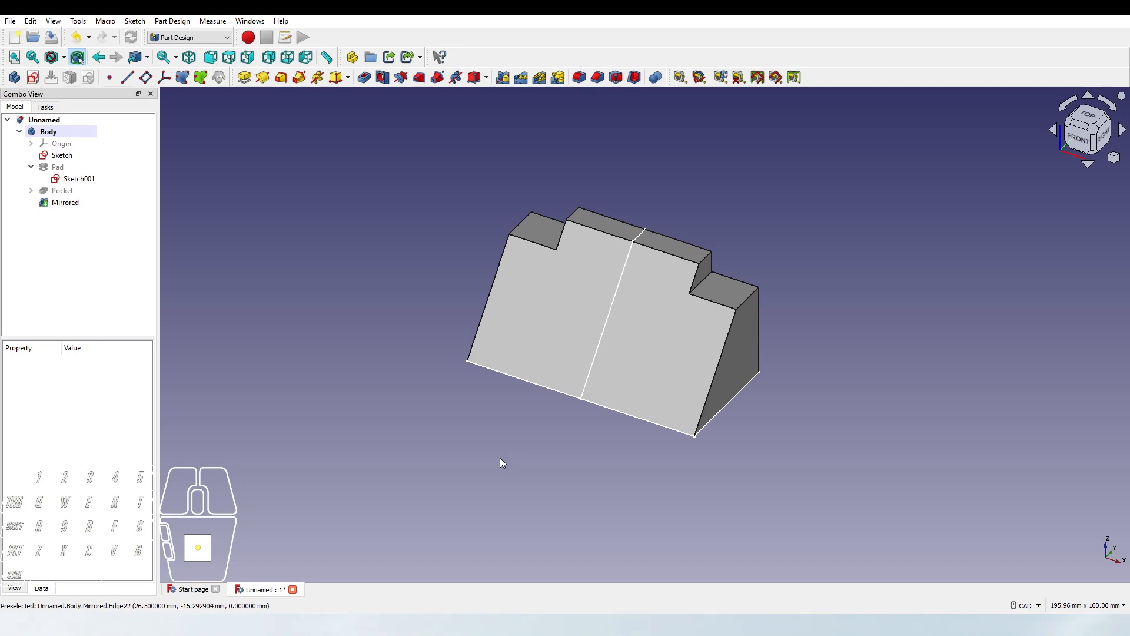
Hide the mirrored solid, leaving the base and side profile sketches displayed, and clear the selection
left_click(32, 191)
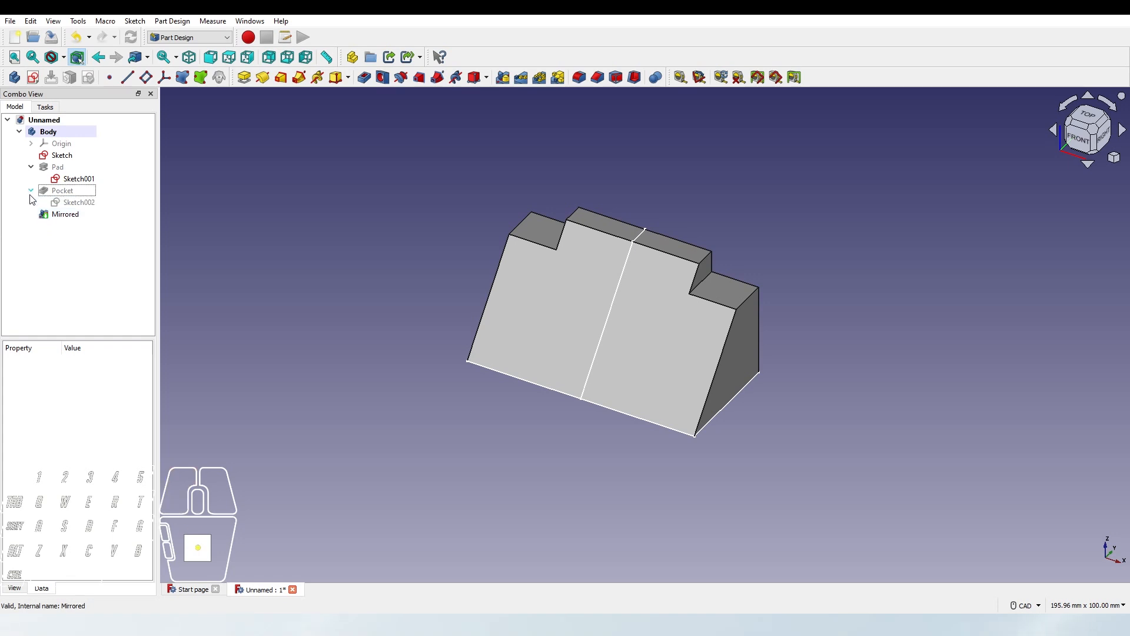
left_click(32, 191)
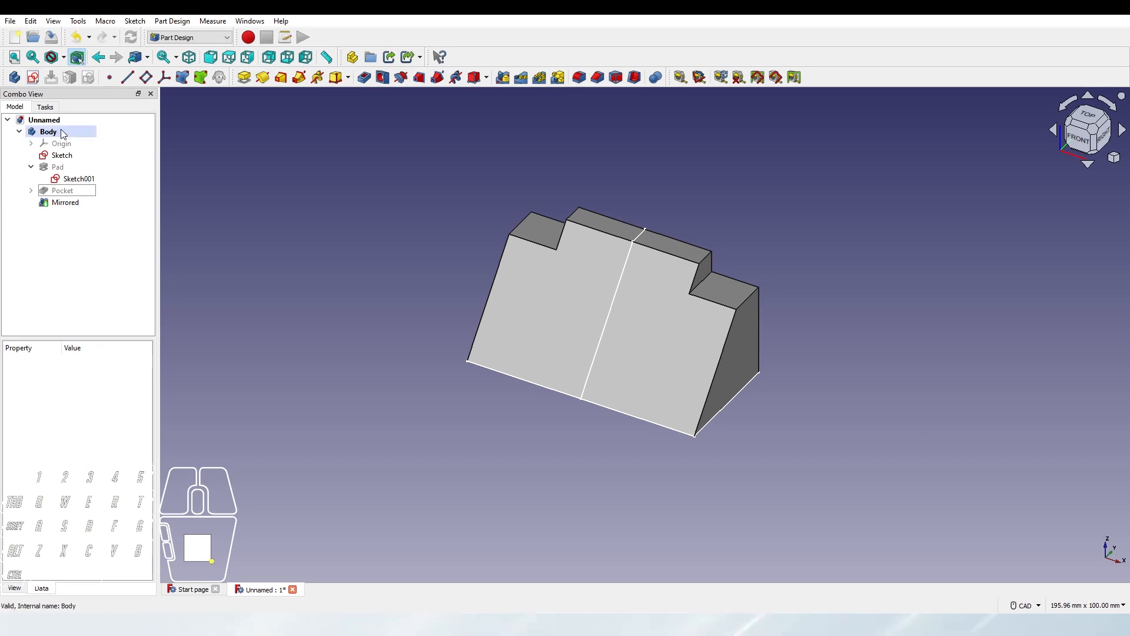
left_click(62, 155)
left_click(67, 202)
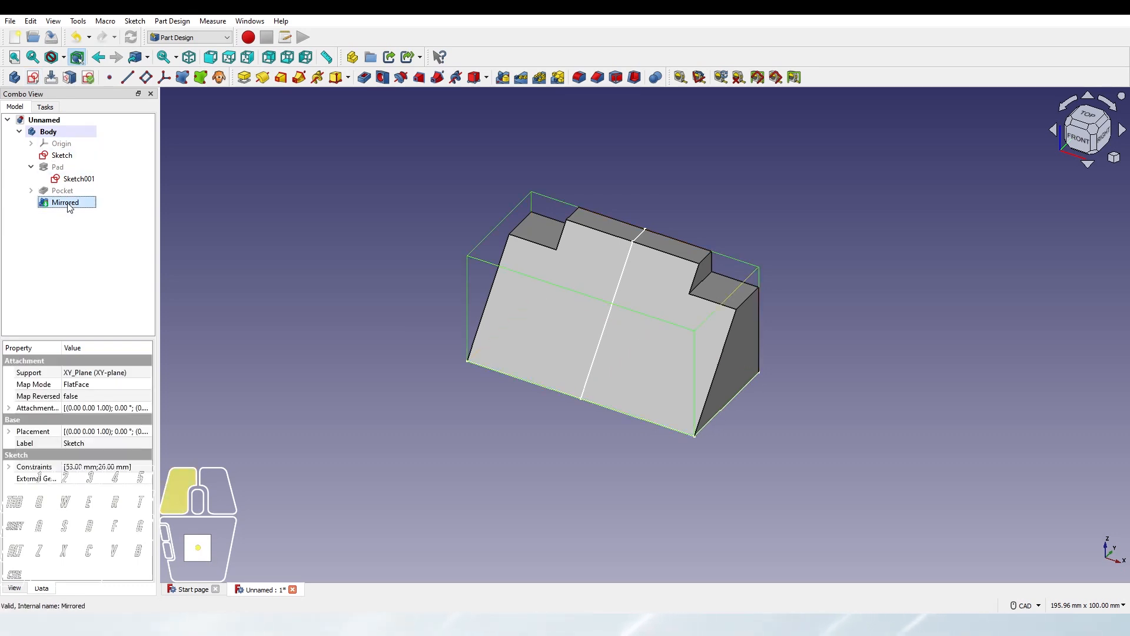
key("space")
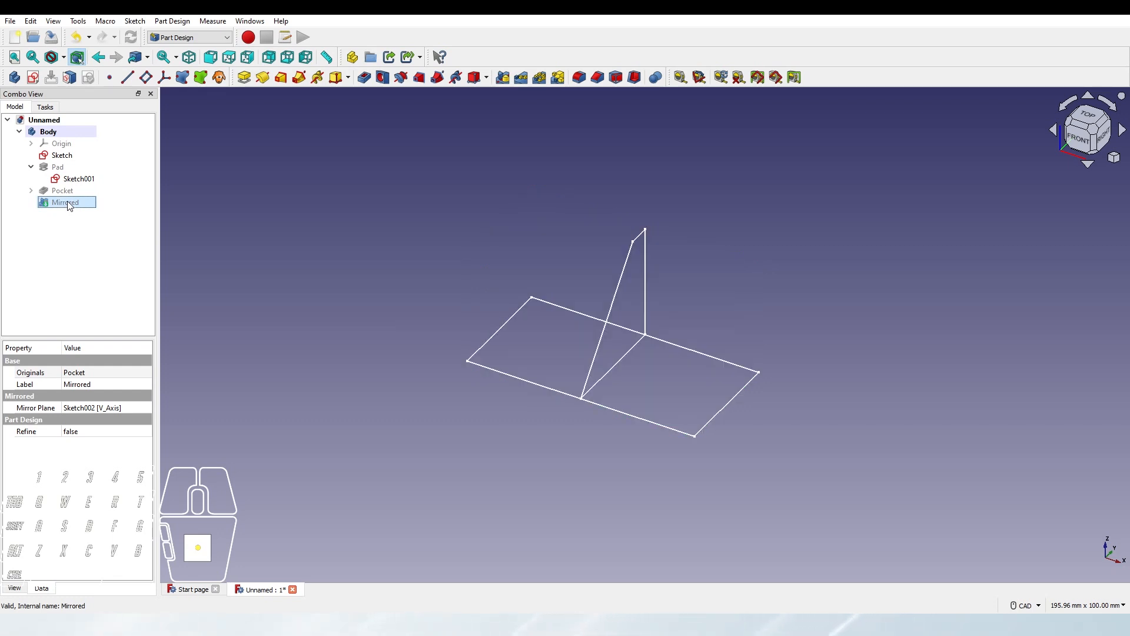
left_click(306, 229)
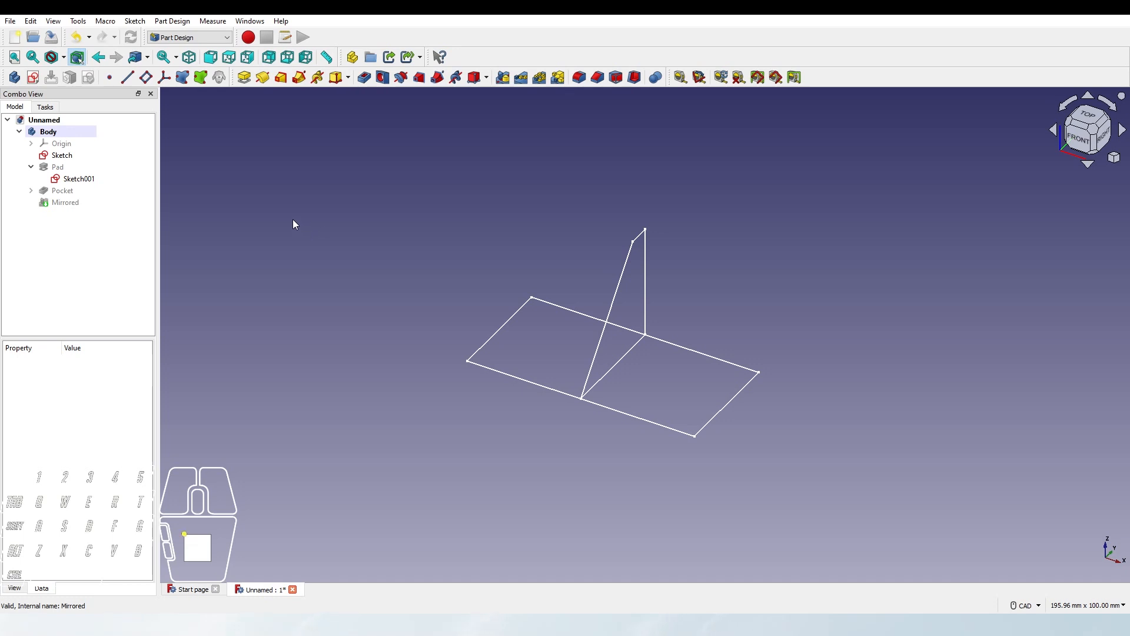
Create a new sketch on the XY base plane
left_click(34, 79)
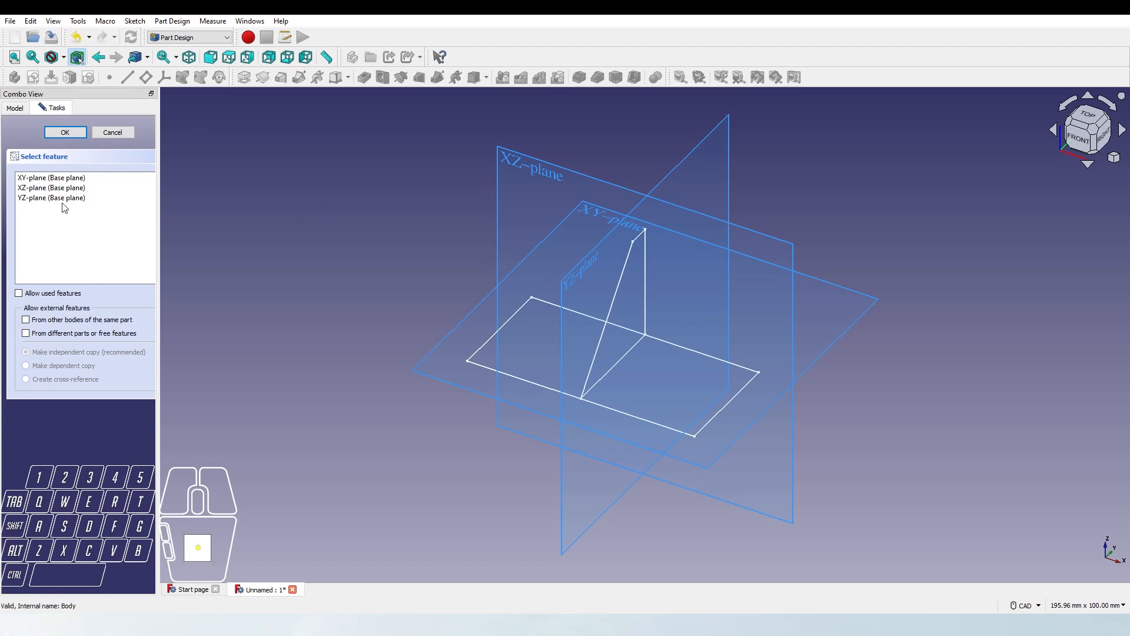
left_click(54, 179)
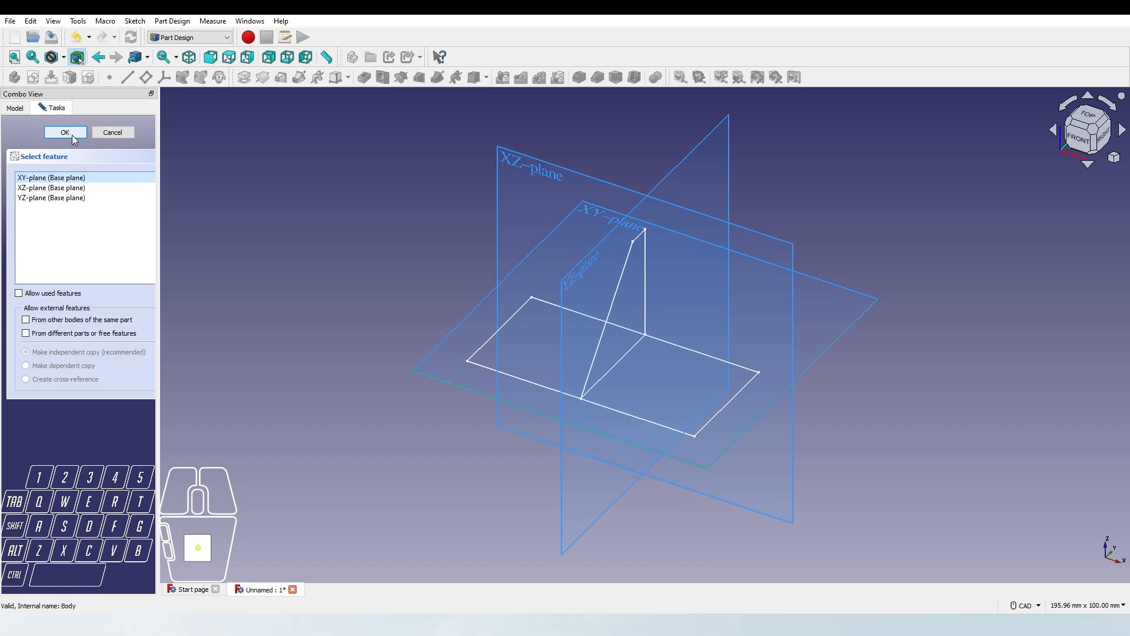
left_click(65, 133)
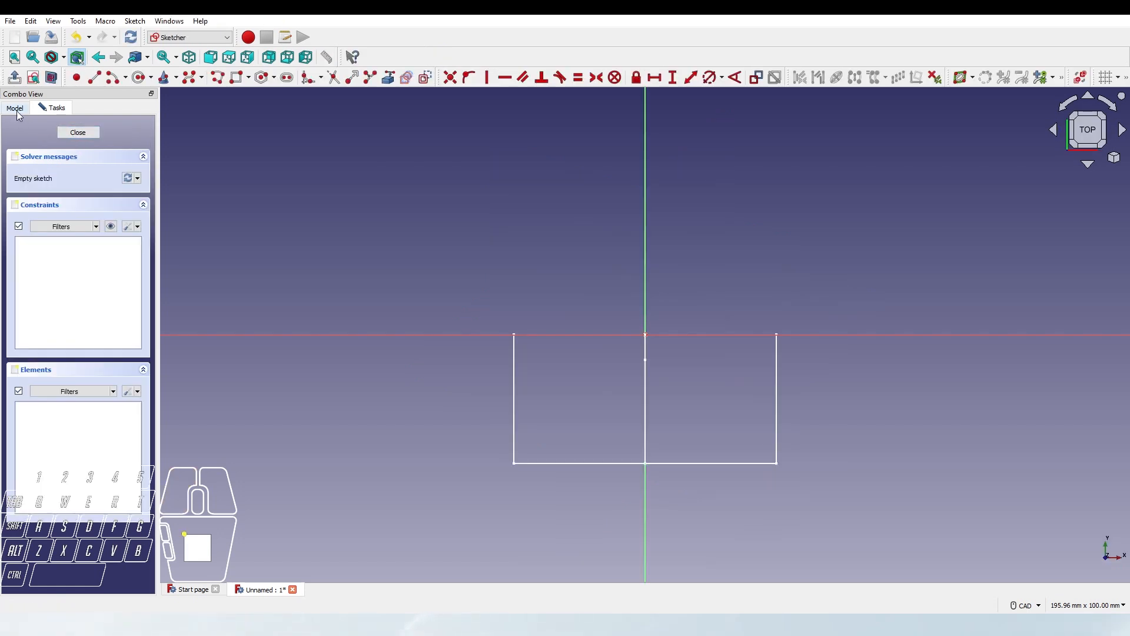
left_click(15, 108)
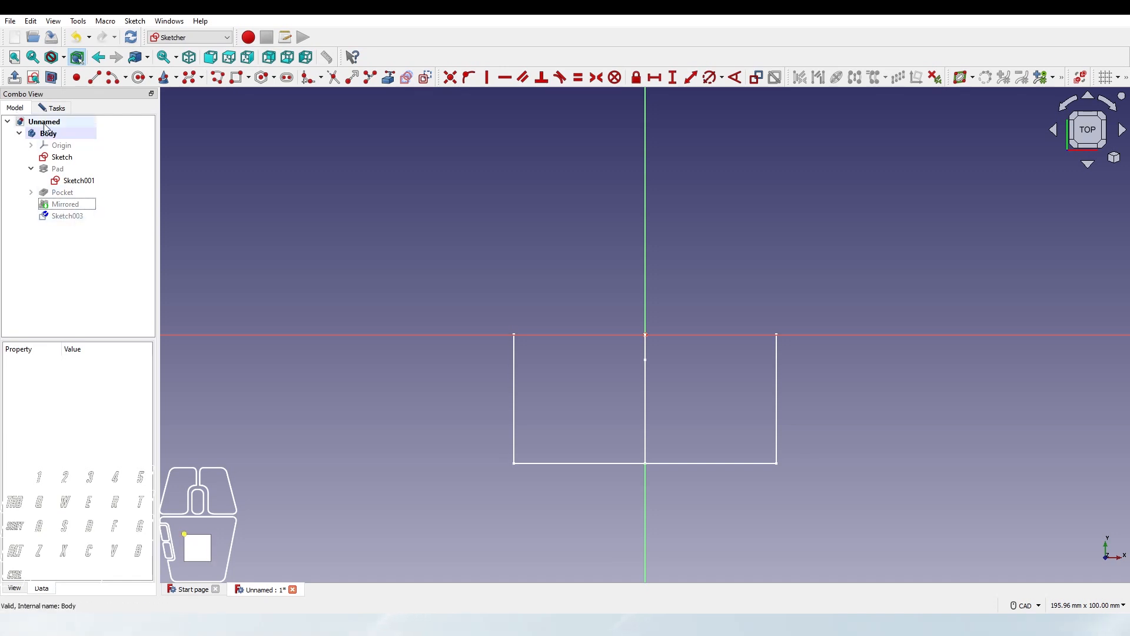
left_click(56, 109)
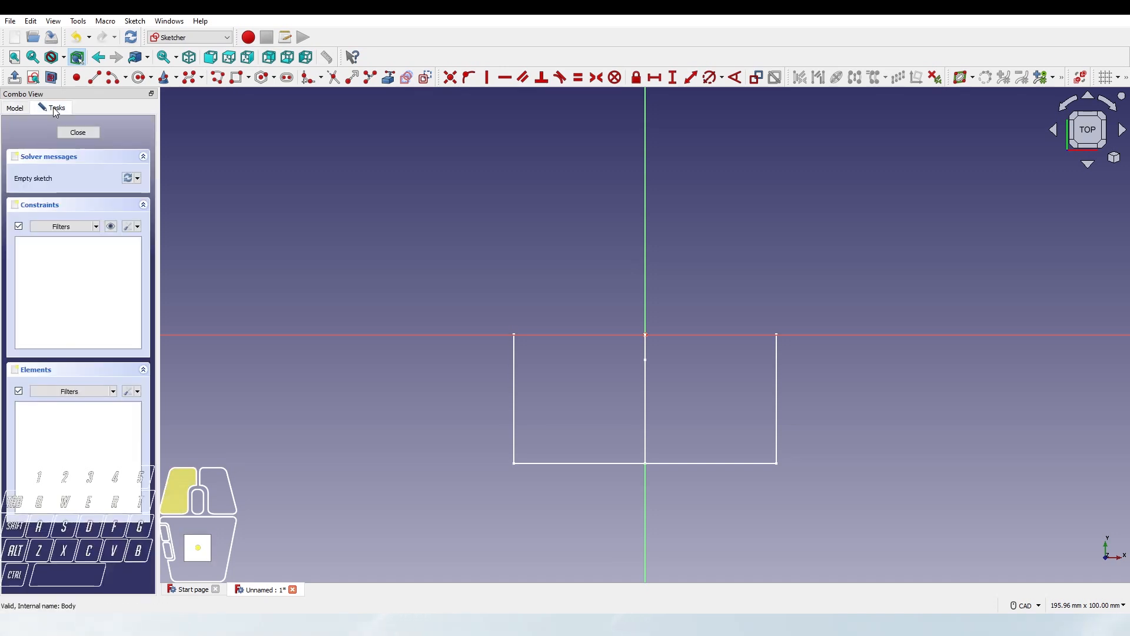
Sketch an upright rectangle about 5.7 mm wide and 18.9 mm high inside the left part of the base outline
left_click(235, 79)
left_click_drag(527, 353, 556, 446)
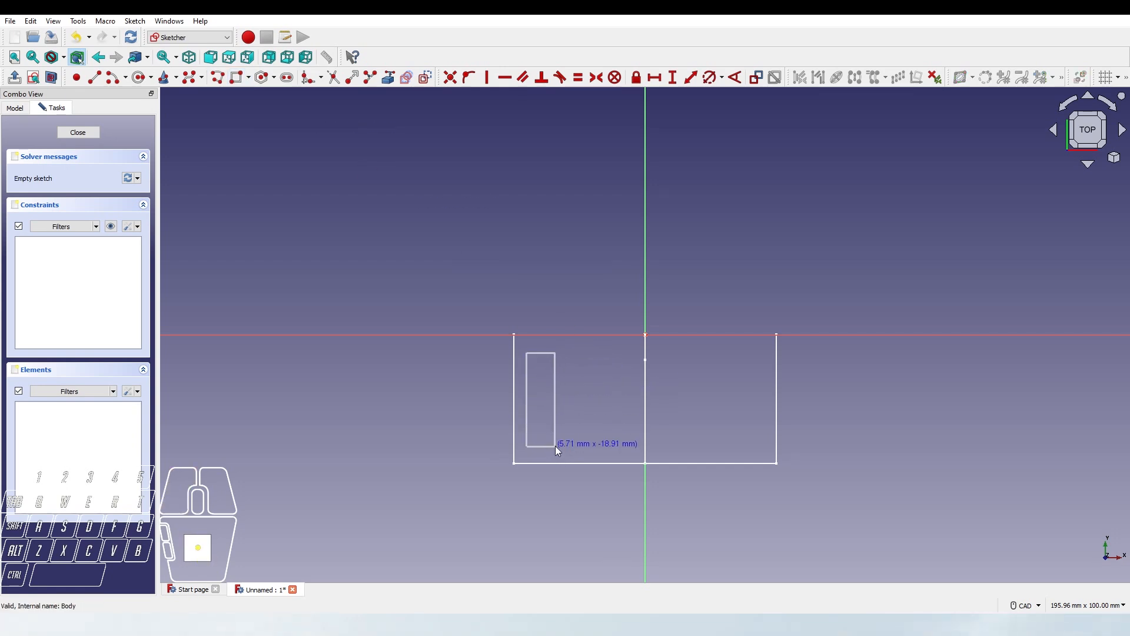
left_click(556, 447)
right_click(411, 409)
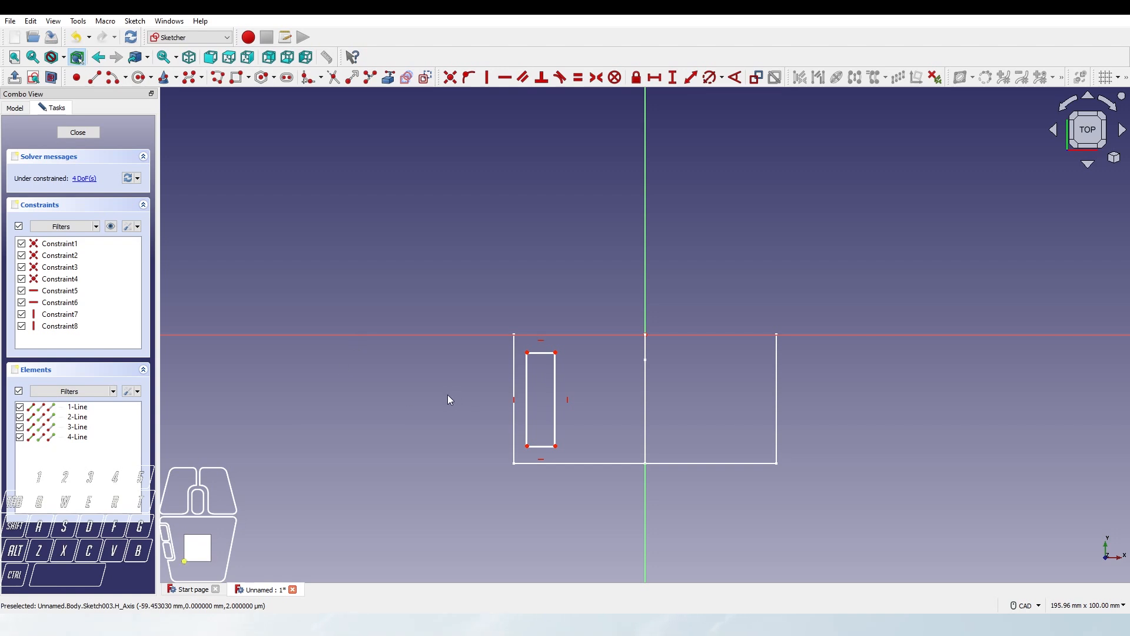
Reference the base's rear-left corner as external geometry and align the rectangle's upper-left corner horizontally with it
left_click(390, 86)
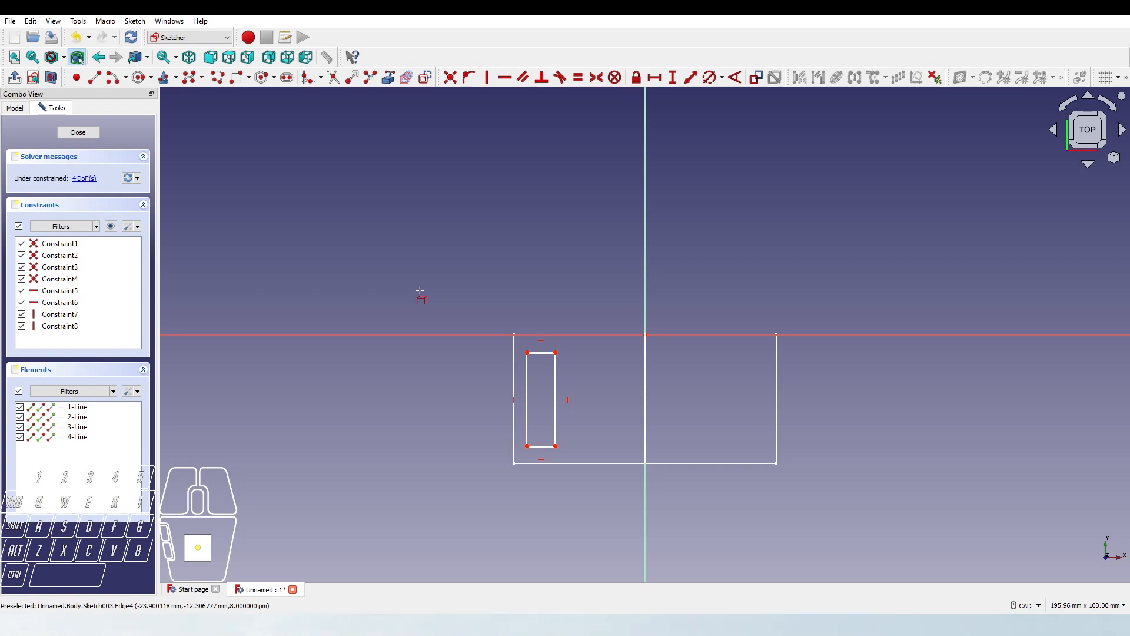
left_click(514, 335)
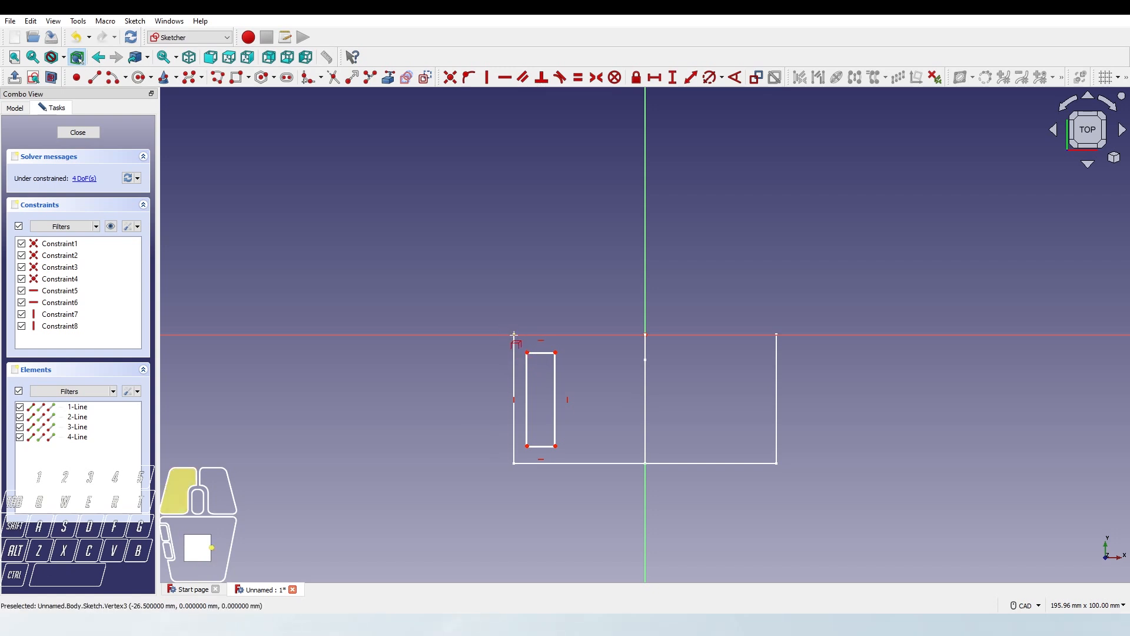
right_click(450, 373)
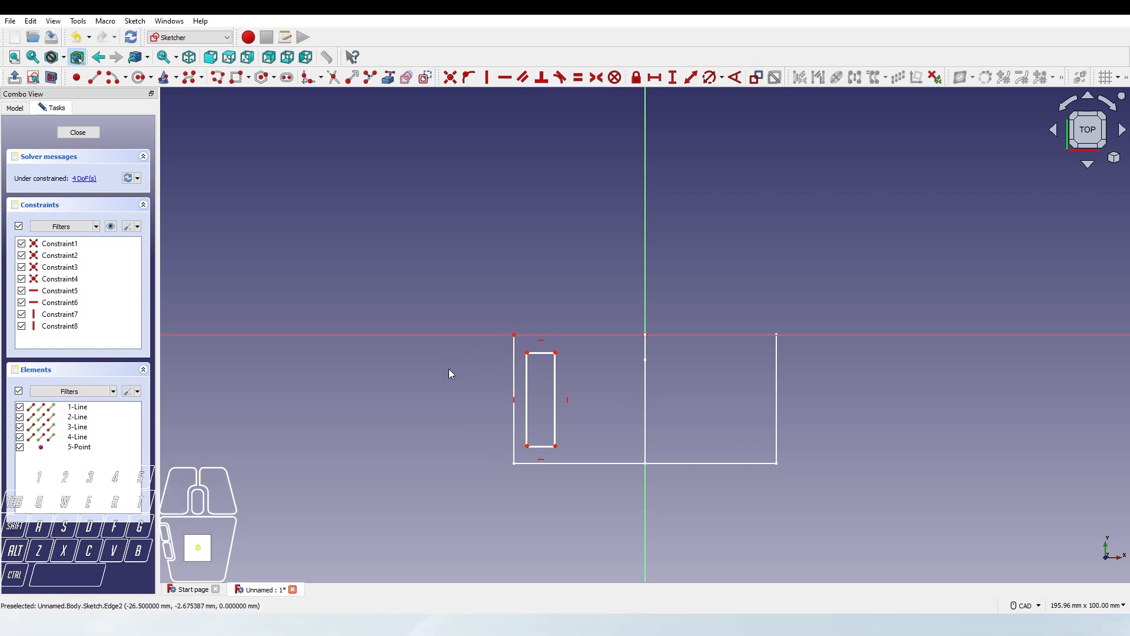
left_click(527, 352)
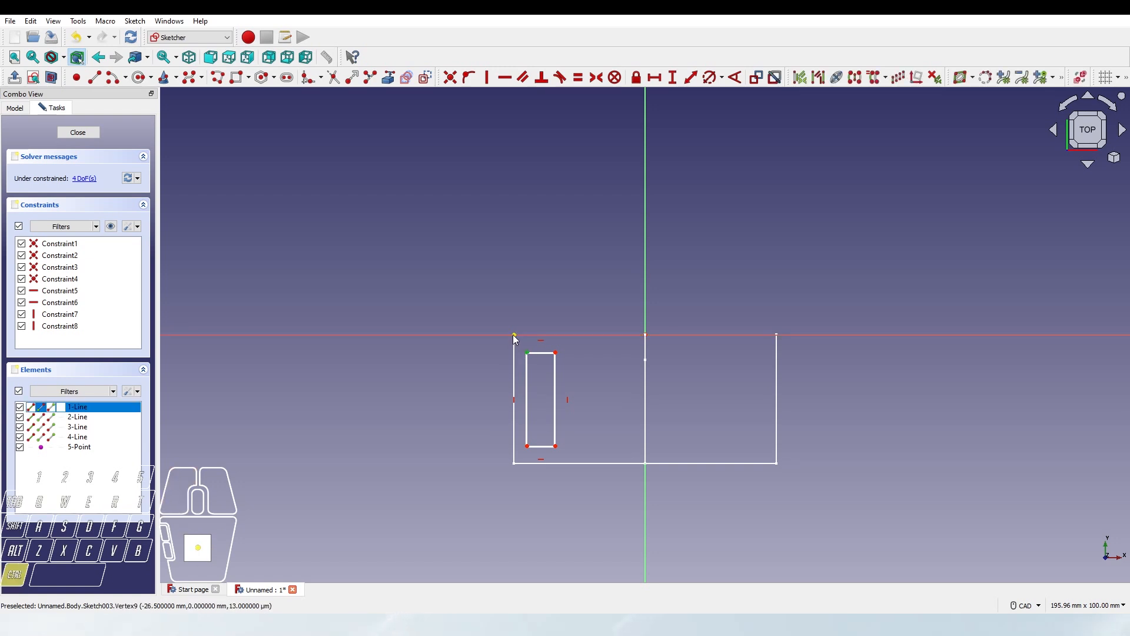
left_click(514, 335, "ctrl")
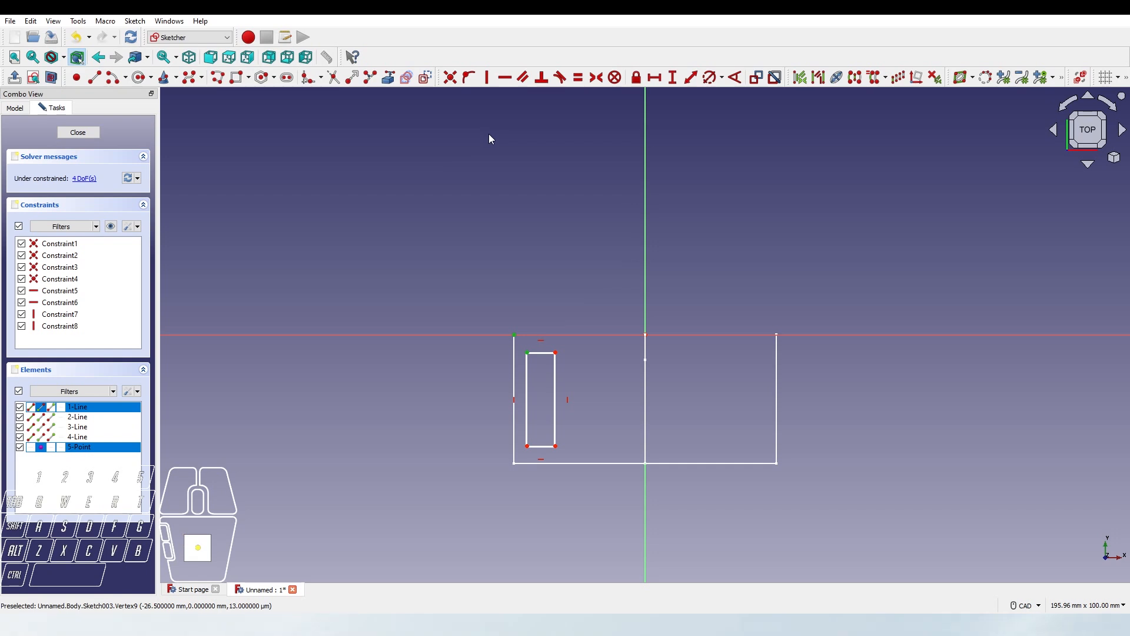
left_click(504, 78)
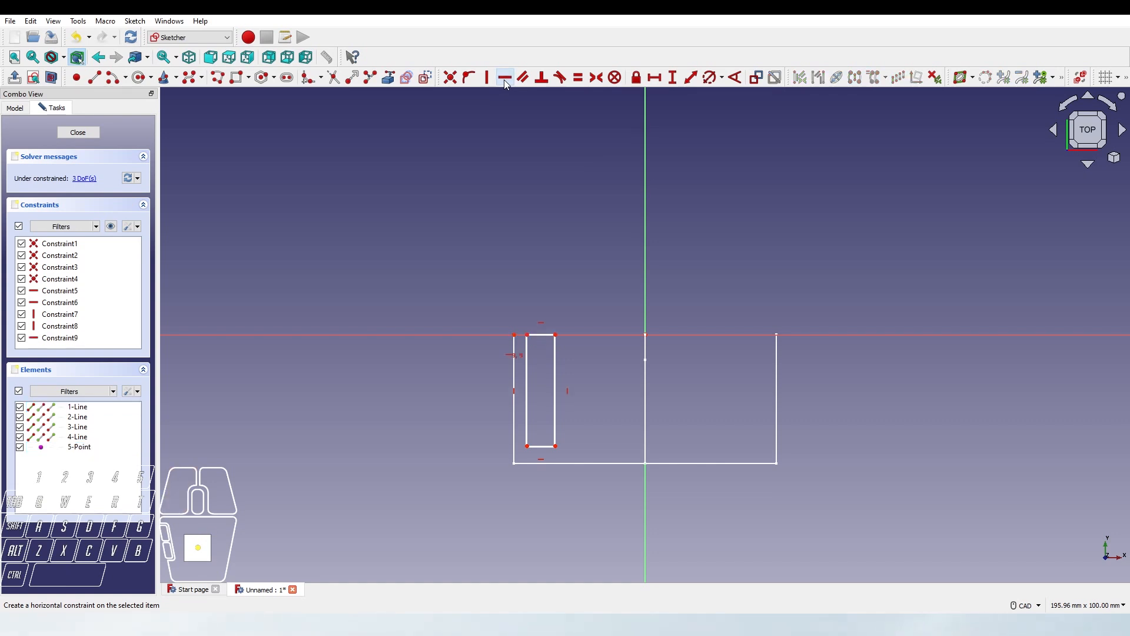
Constrain the rectangle's horizontal width to 7 mm on its upper edge
left_click(527, 446)
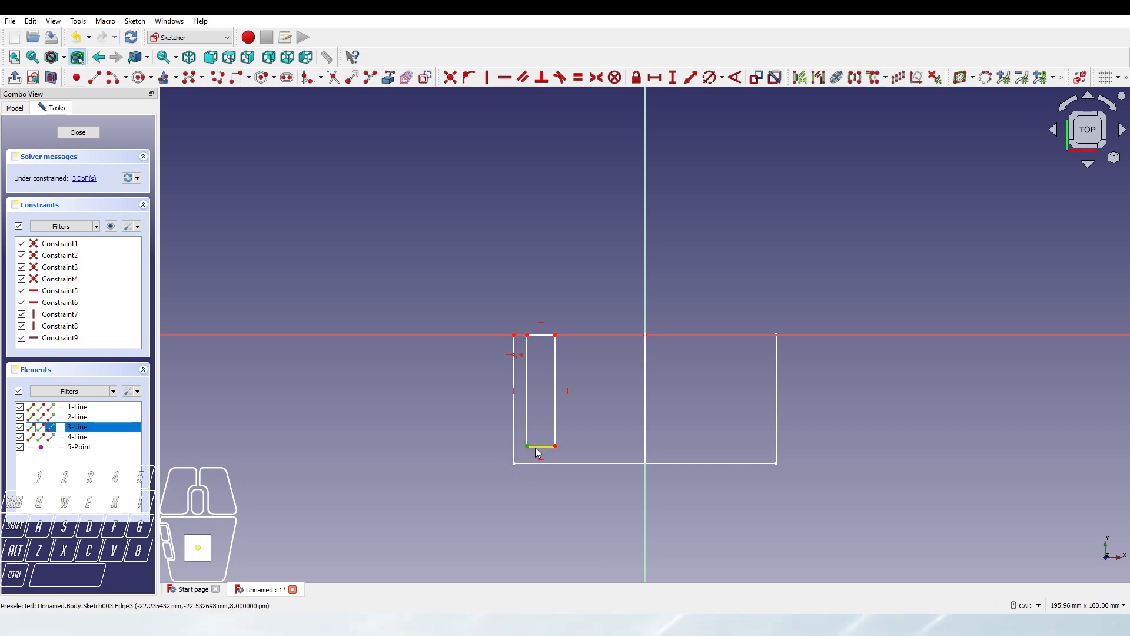
left_click(550, 296)
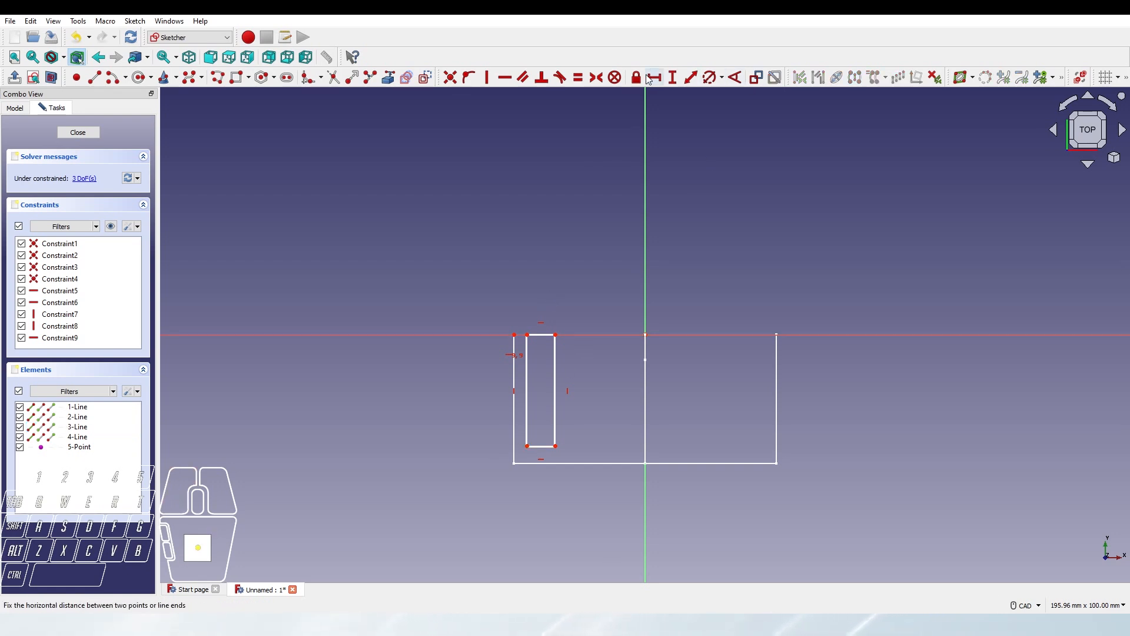
left_click(545, 334)
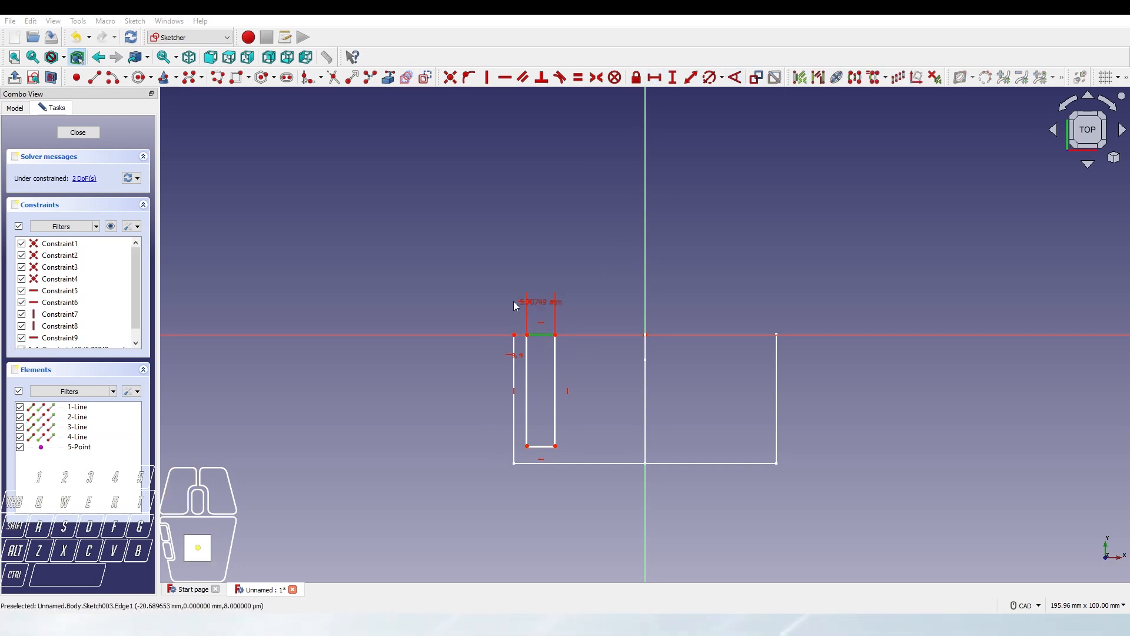
type("7")
key("Return")
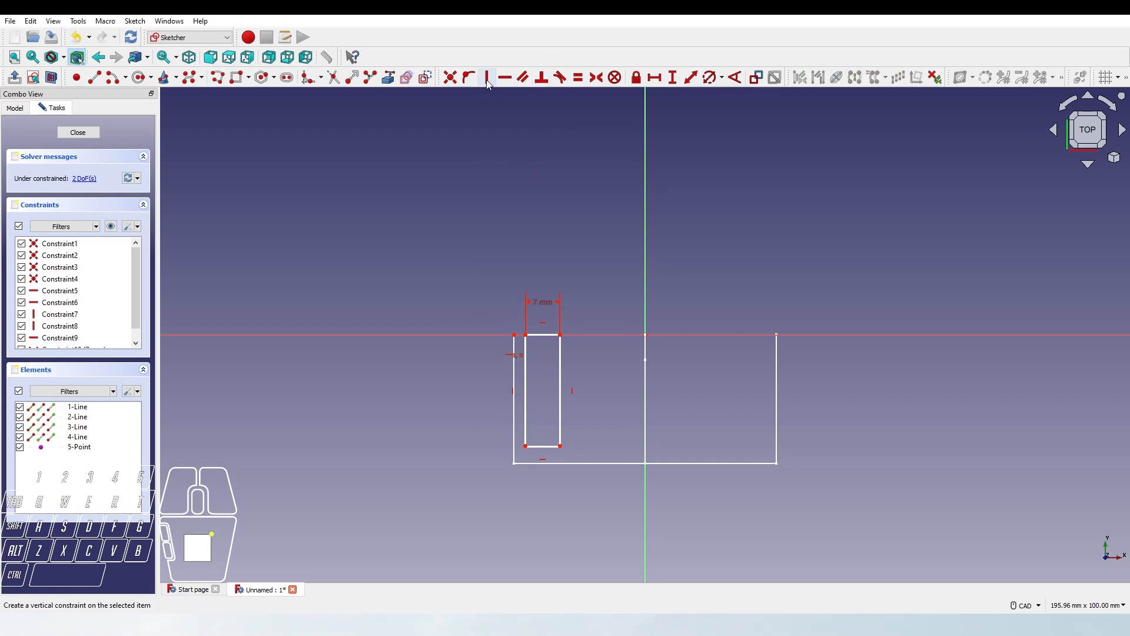
Constrain the rectangle's vertical length to 26 mm on its right edge and leave the dimension tool
left_click(673, 78)
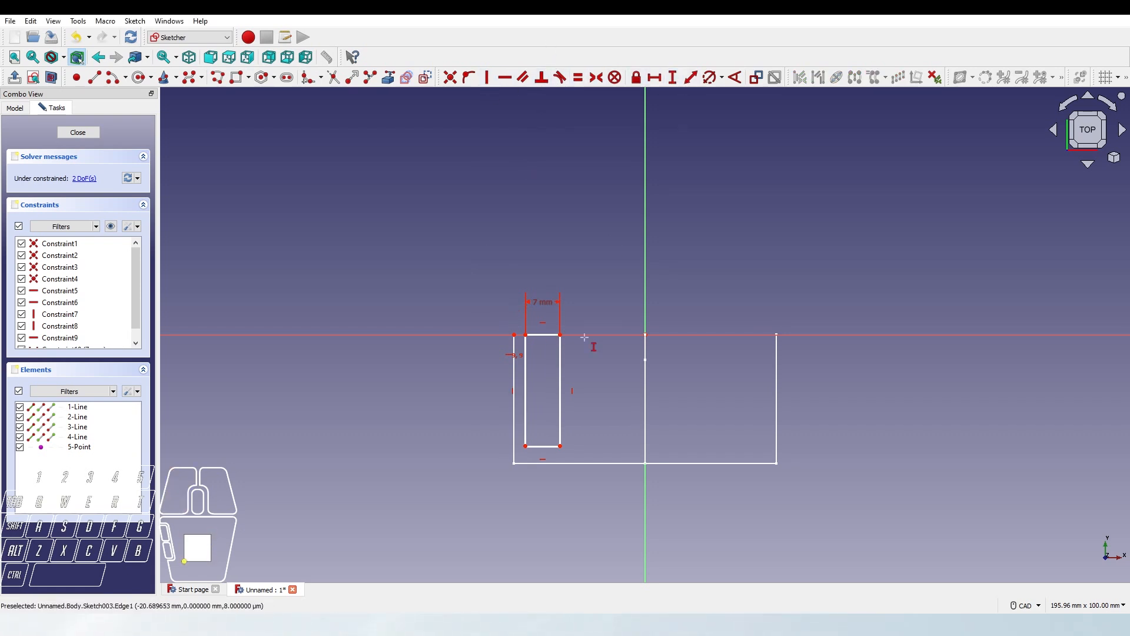
left_click(571, 373)
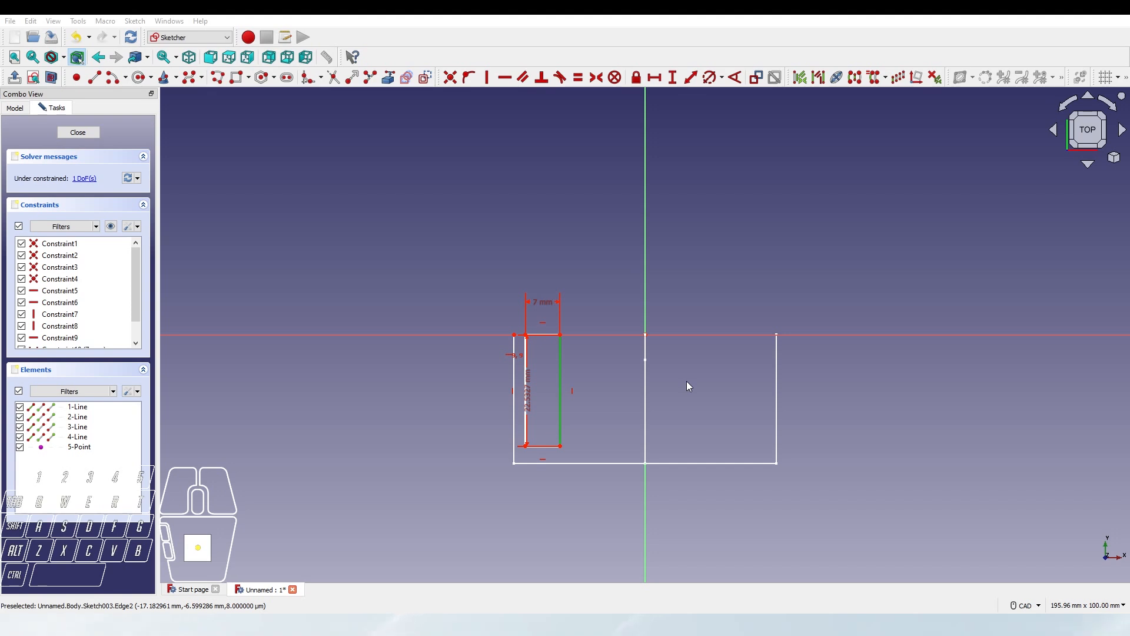
left_click(648, 407)
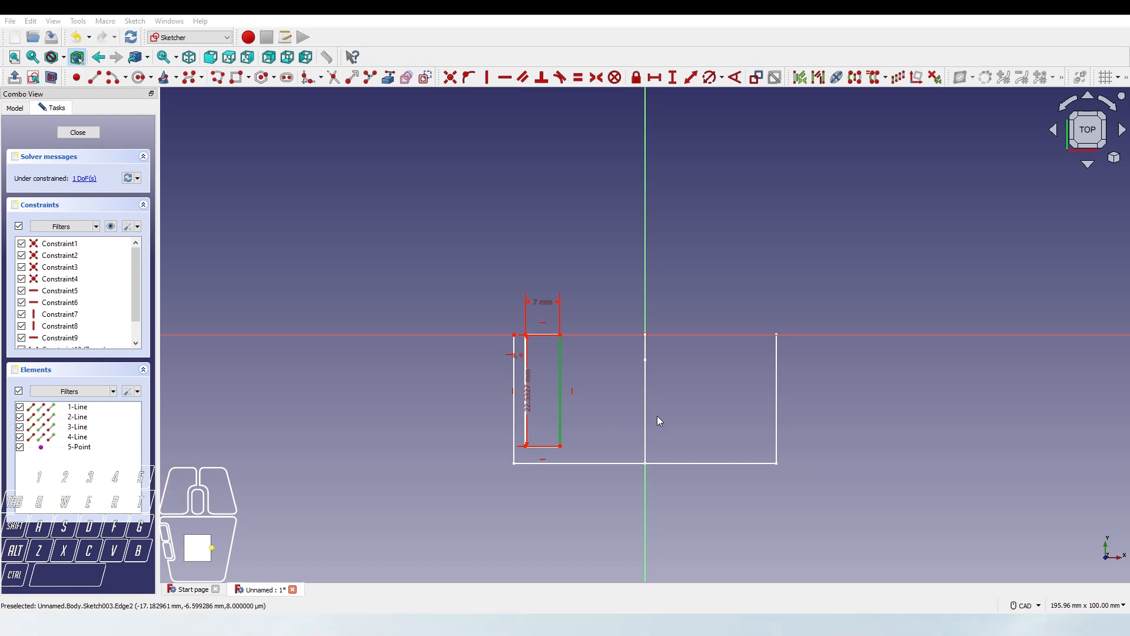
left_click(638, 435)
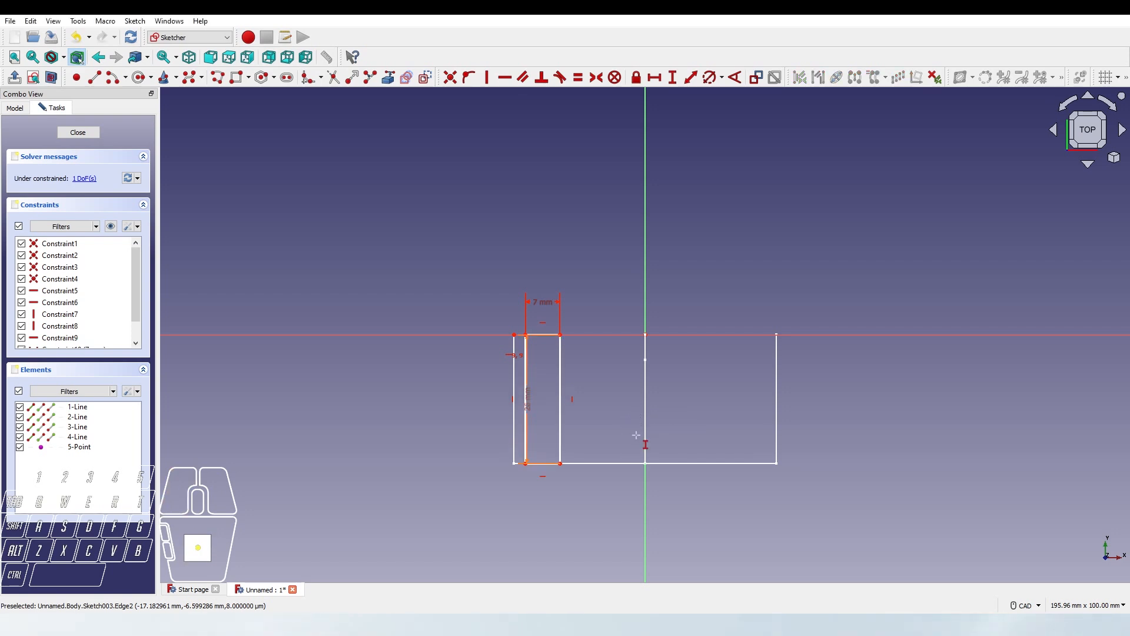
right_click(485, 231)
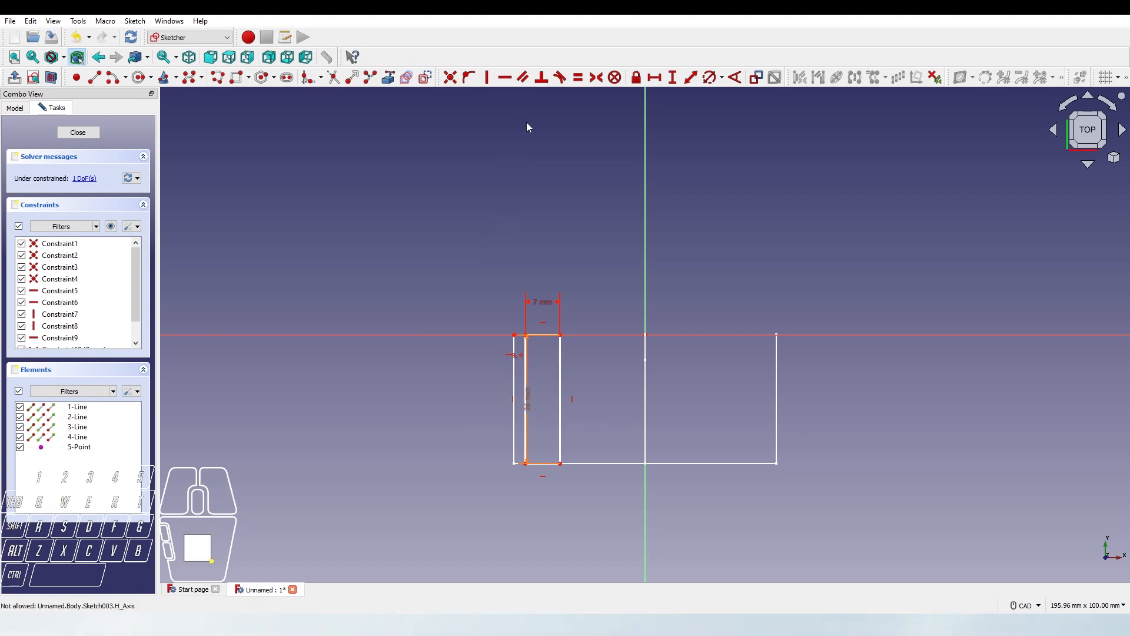
Make the rectangle's upper-left corner coincident with the external point at the base's rear-left corner
left_click(452, 78)
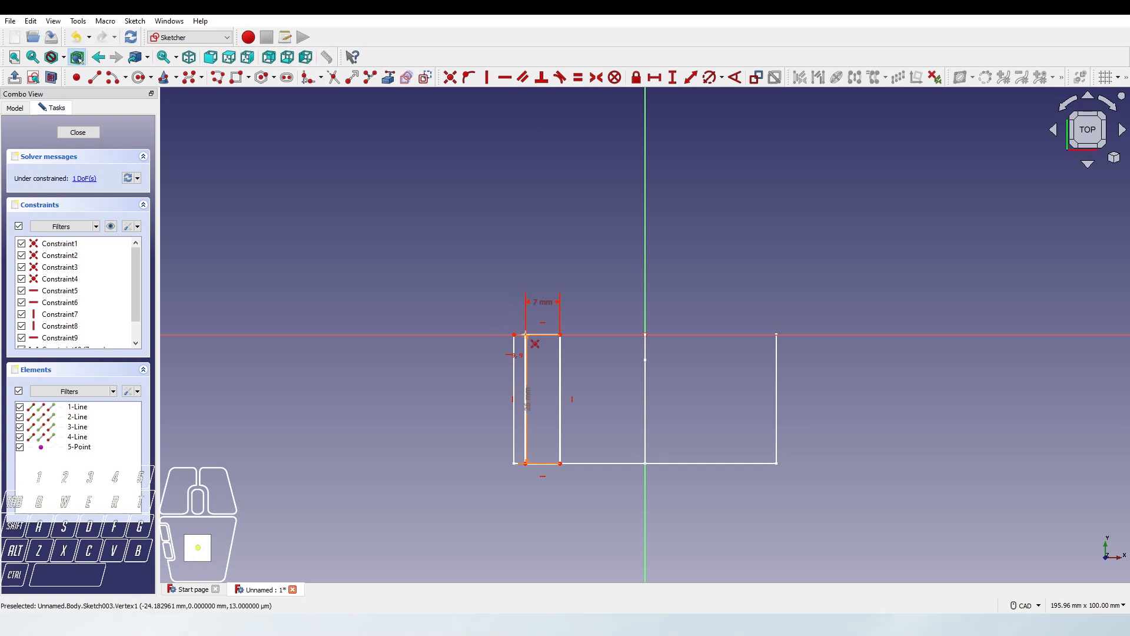
left_click(526, 335)
left_click(515, 335)
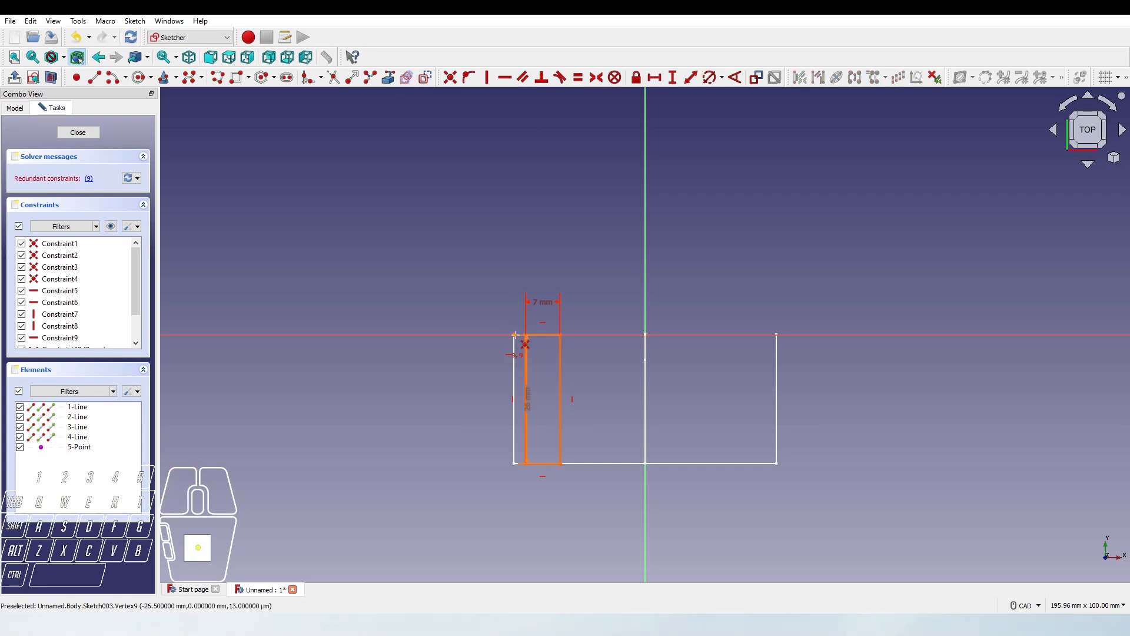
key("Escape")
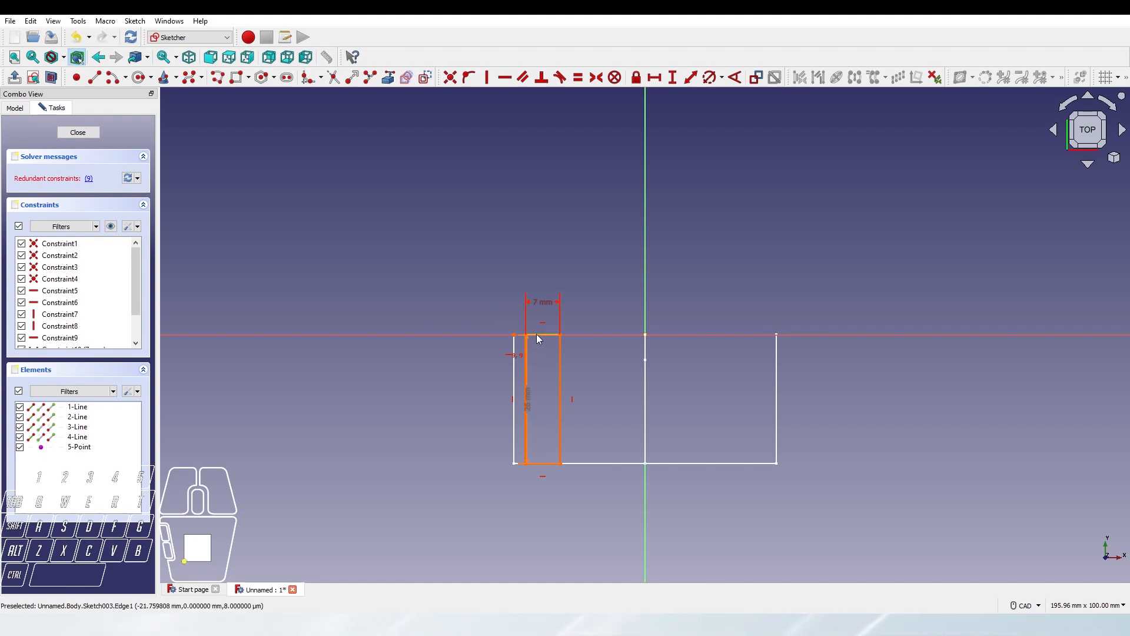
Delete the redundant horizontal constraint at the rectangle's upper-left corner and close the sketch
left_click(511, 357)
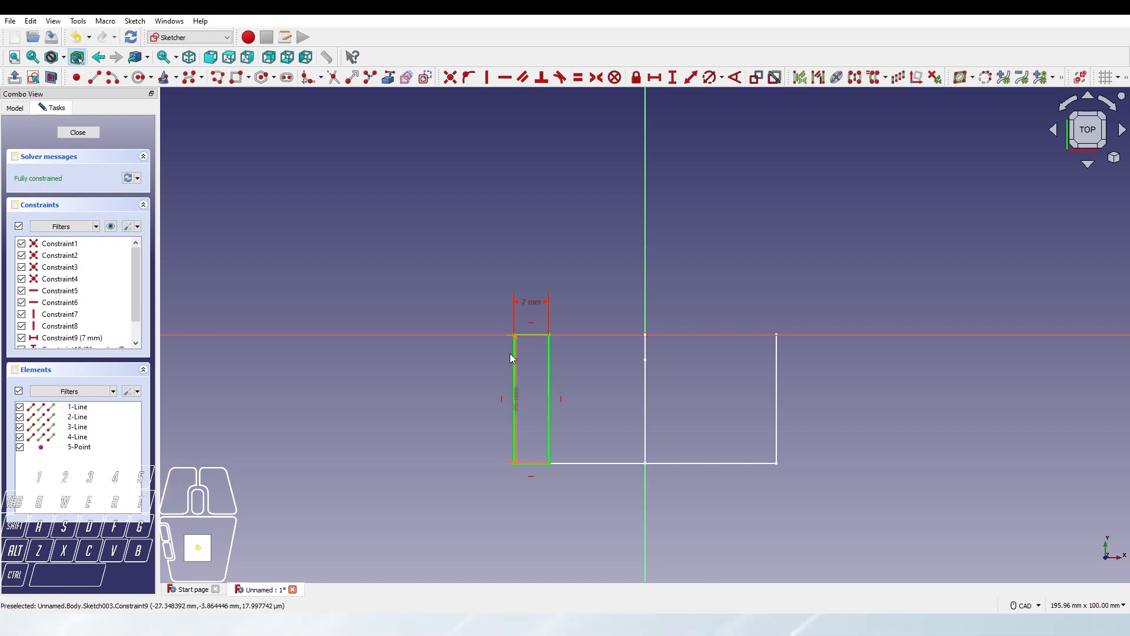
key("Delete")
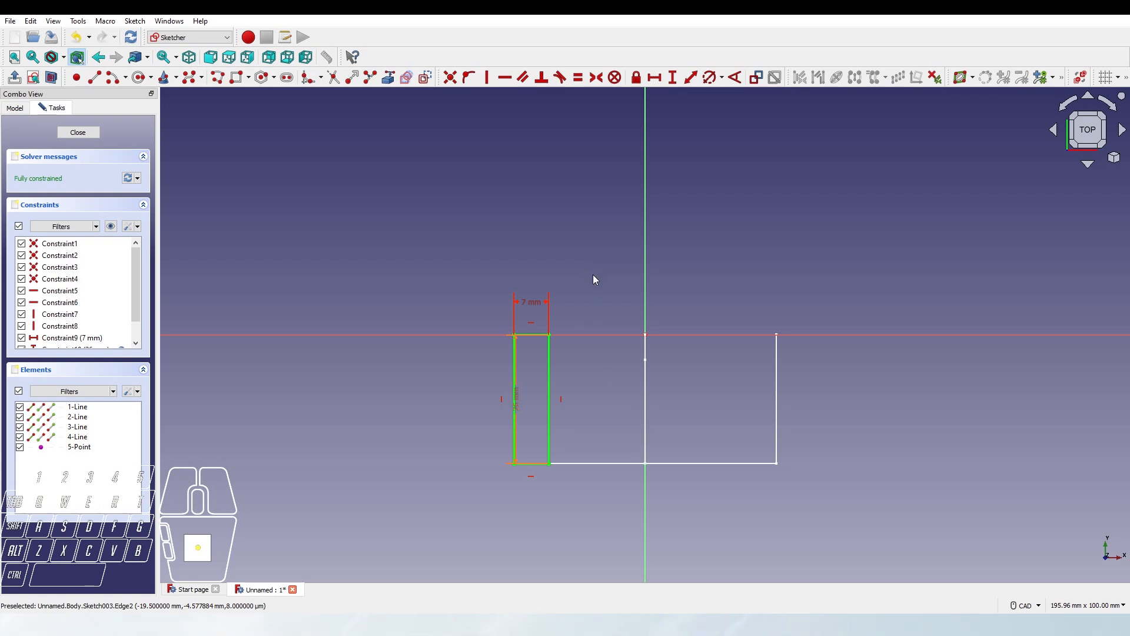
left_click(78, 132)
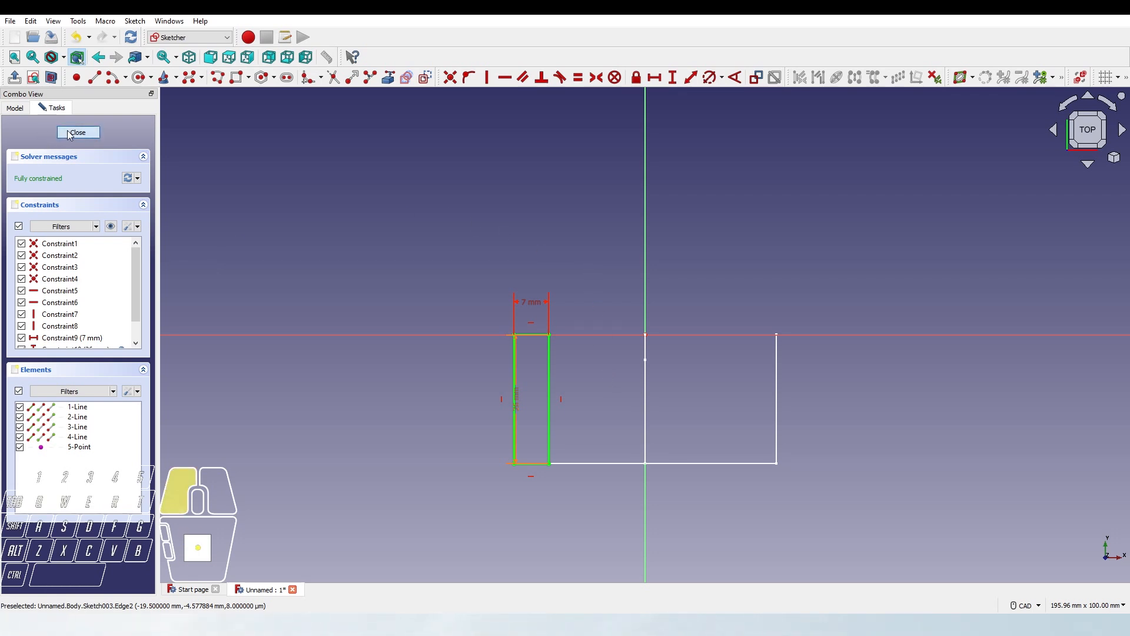
Pad the 7 by 26 mm rectangle sketch to a length of 16.70 mm
left_click(73, 216)
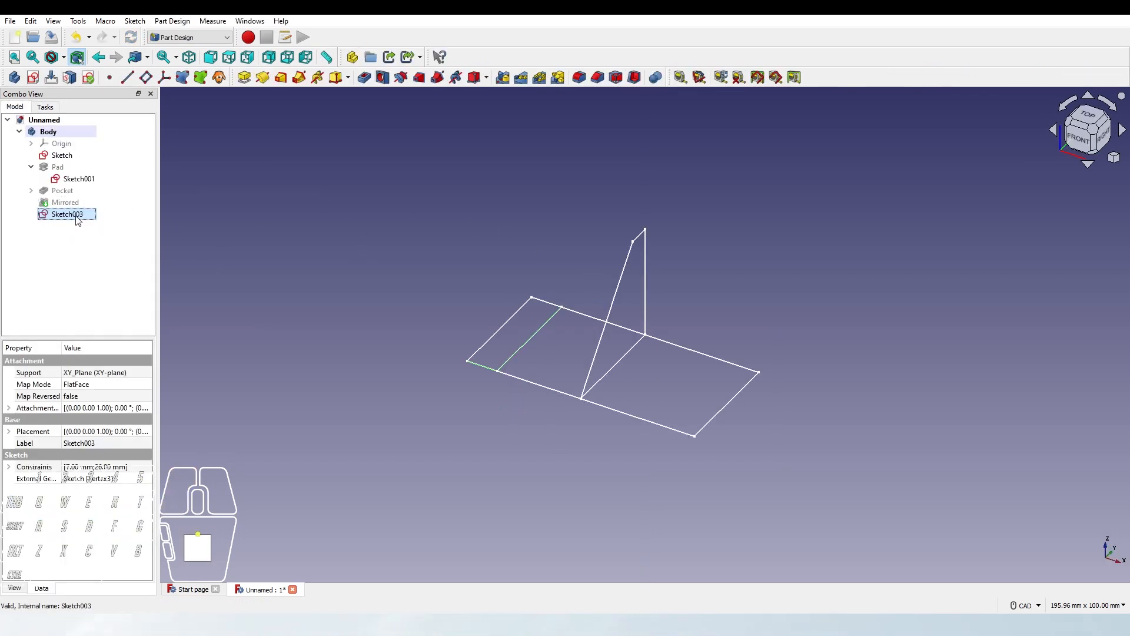
left_click(243, 78)
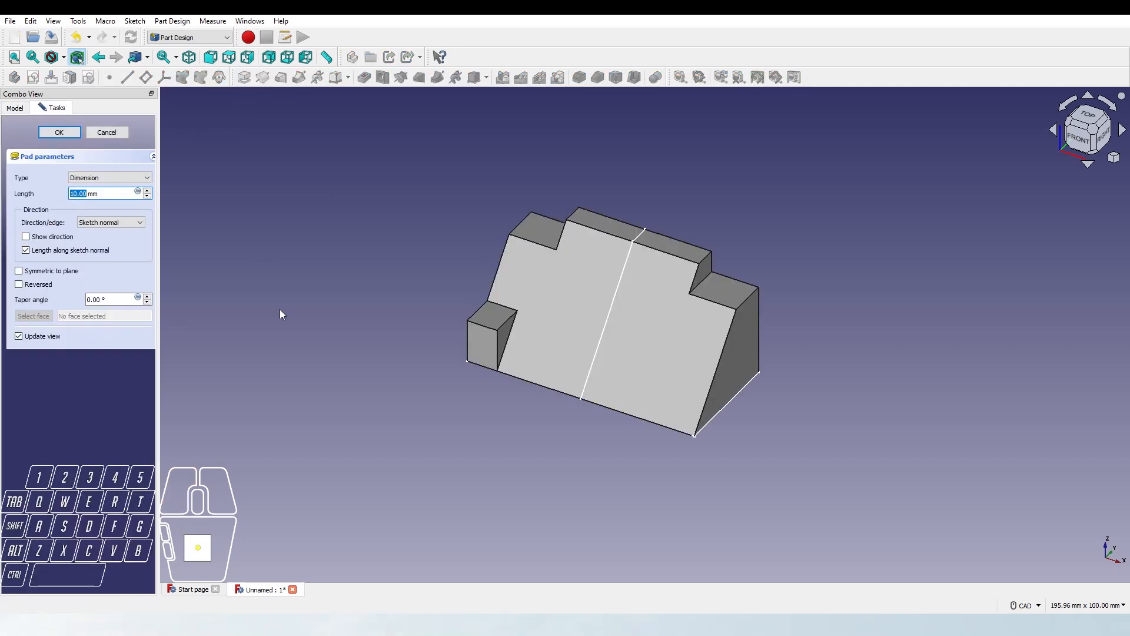
type("16.")
key("Return")
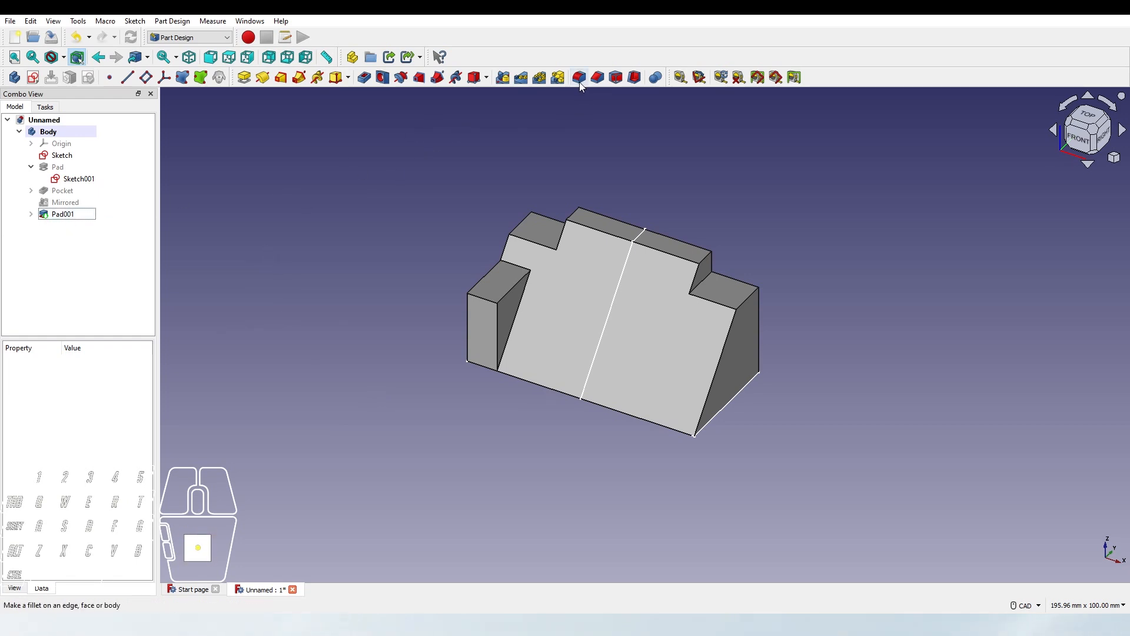
Mirror the new corner pad across the YZ-plane and deselect everything
left_click(59, 215)
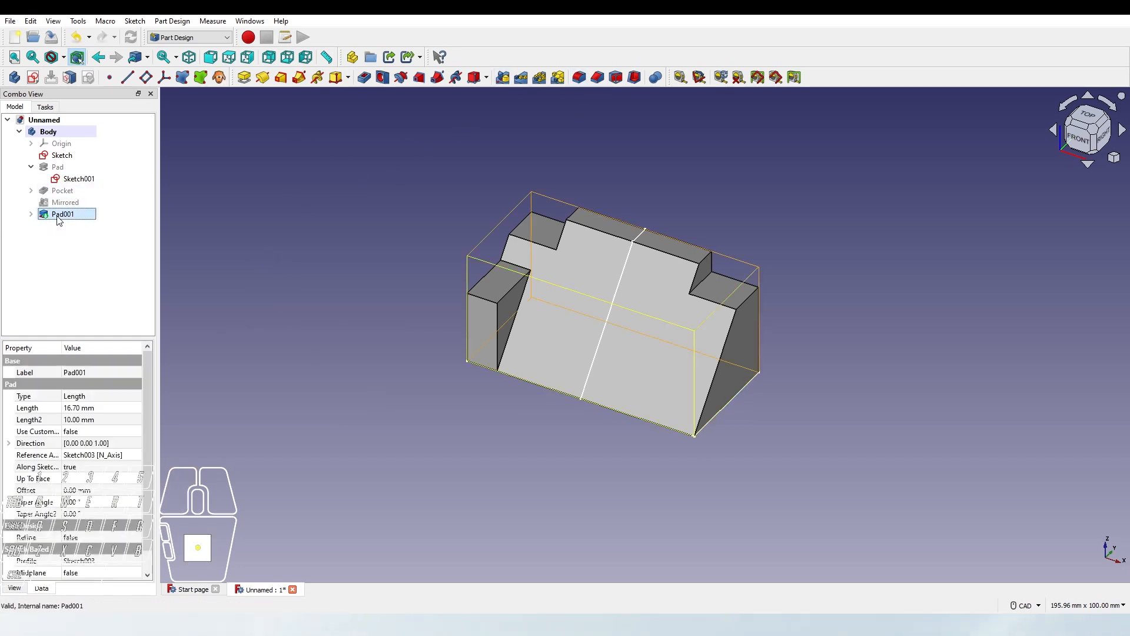
left_click(507, 80)
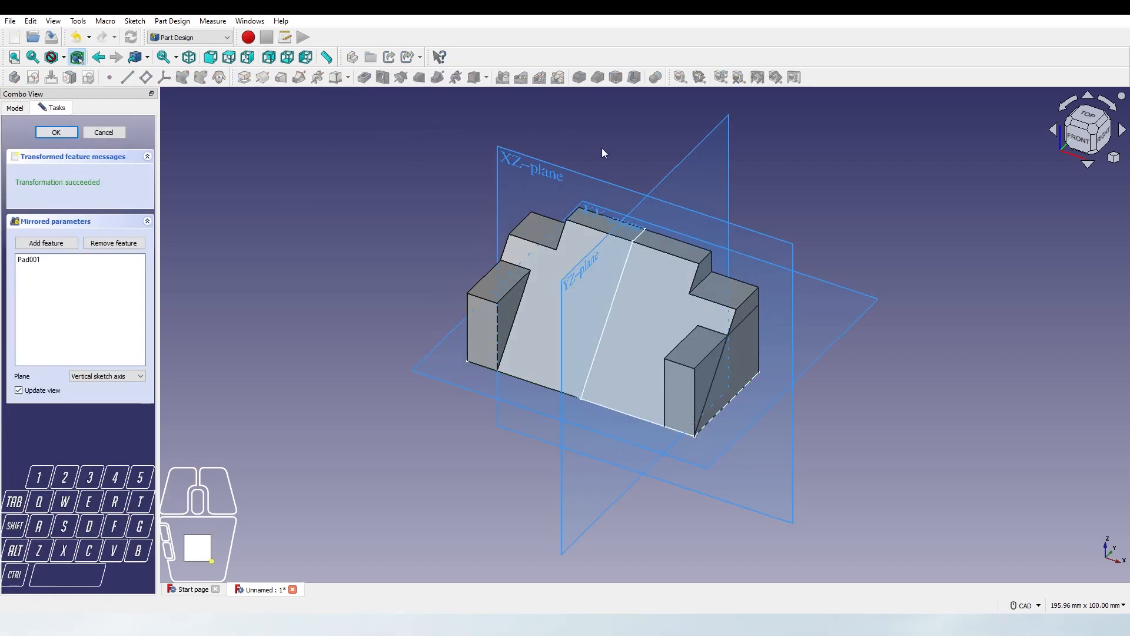
left_click(581, 269)
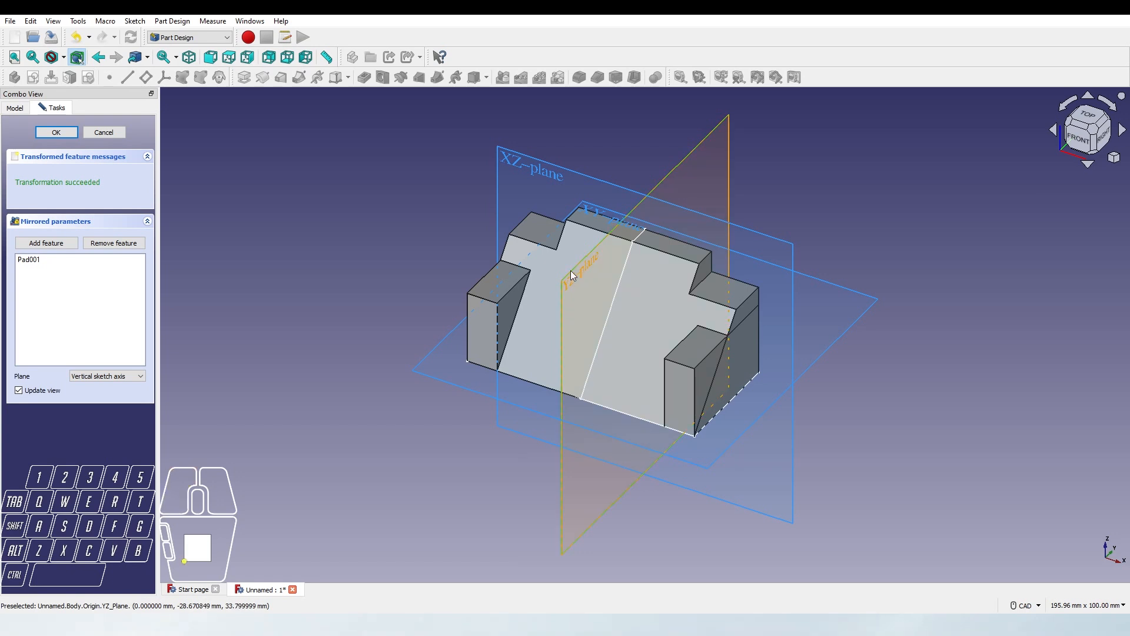
left_click(56, 132)
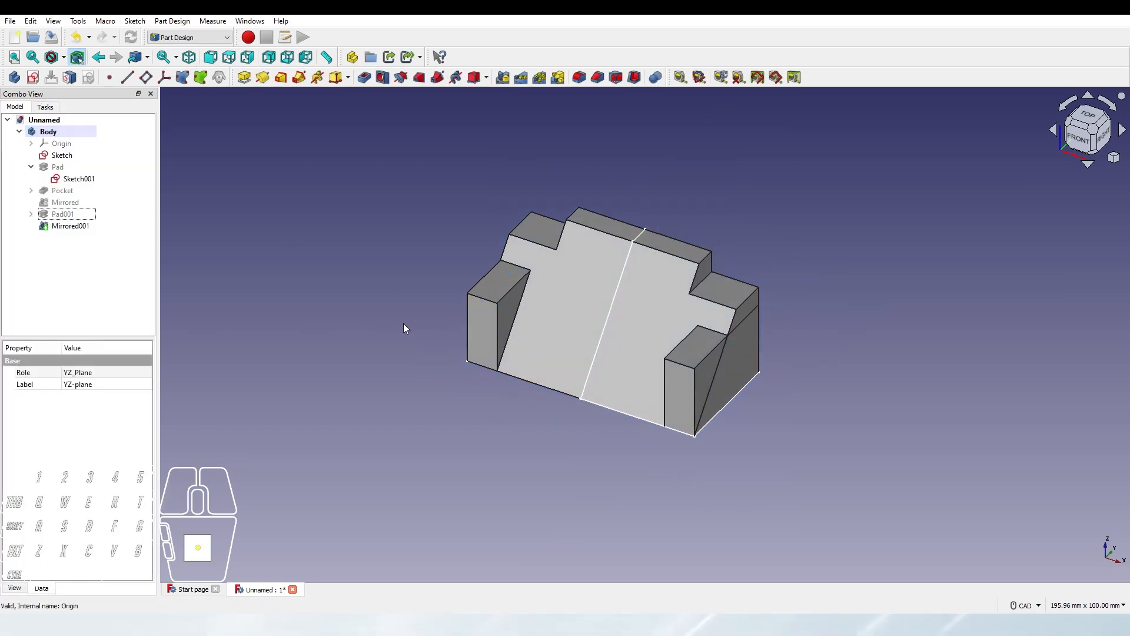
left_click(211, 207)
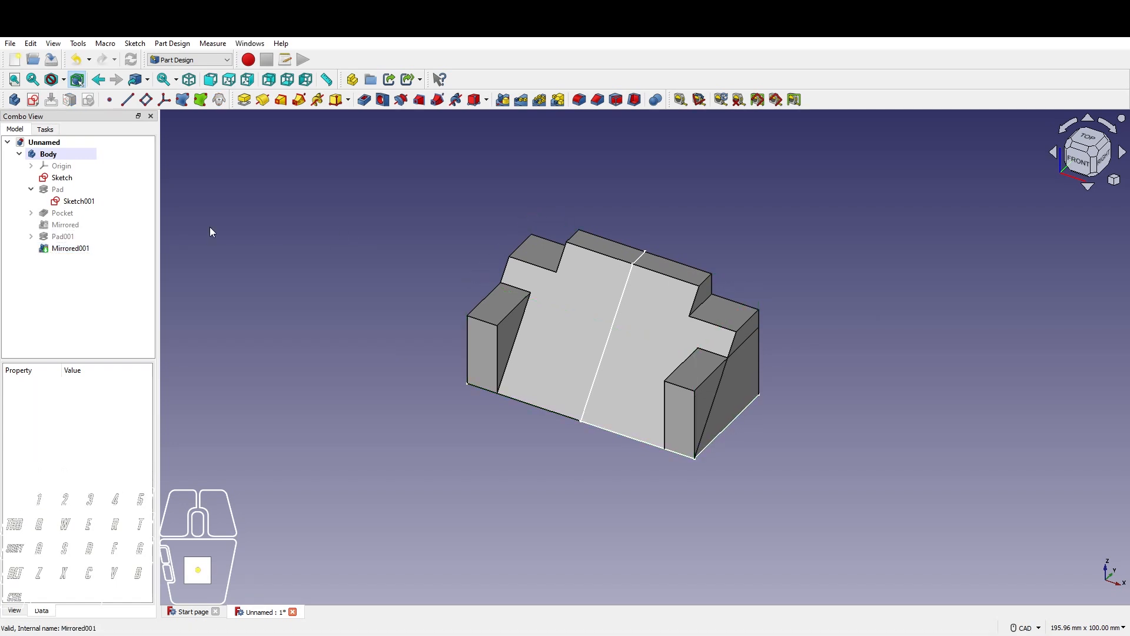
Hide the base sketch and the mirrored solid, keeping the wedge profile sketch Sketch001 displayed
left_click(61, 179)
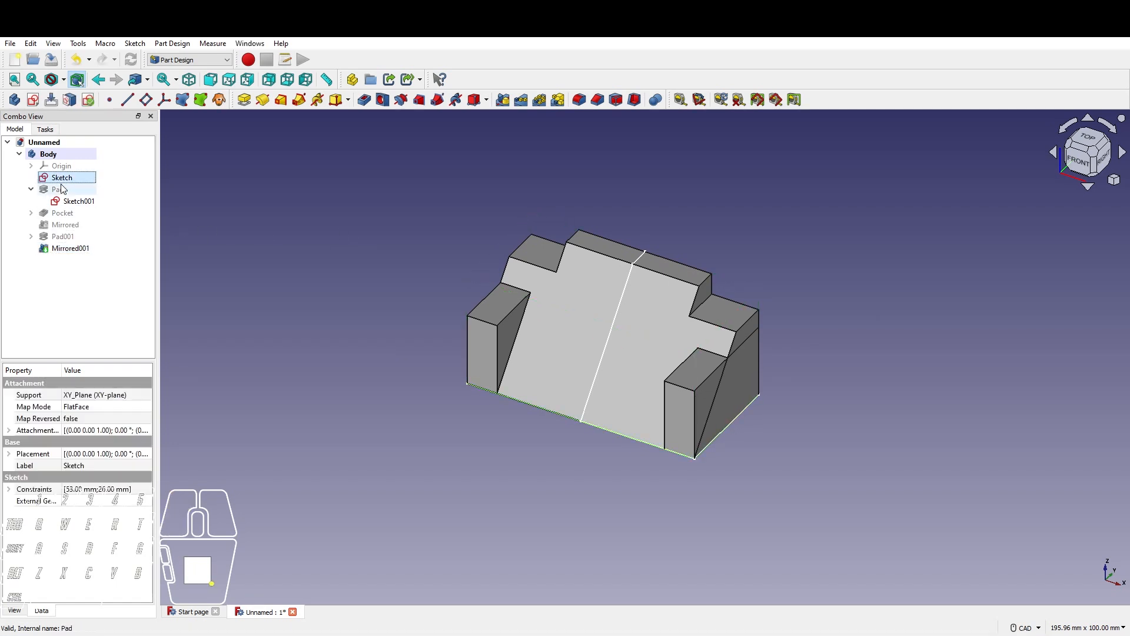
left_click(66, 249, "ctrl")
key("space")
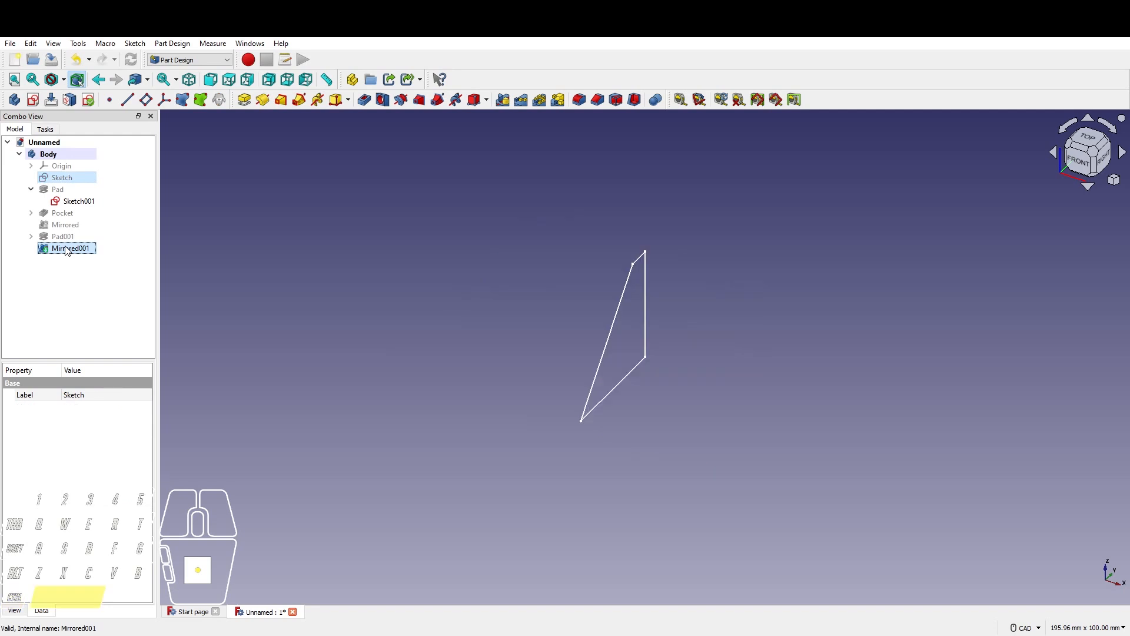
left_click(79, 200)
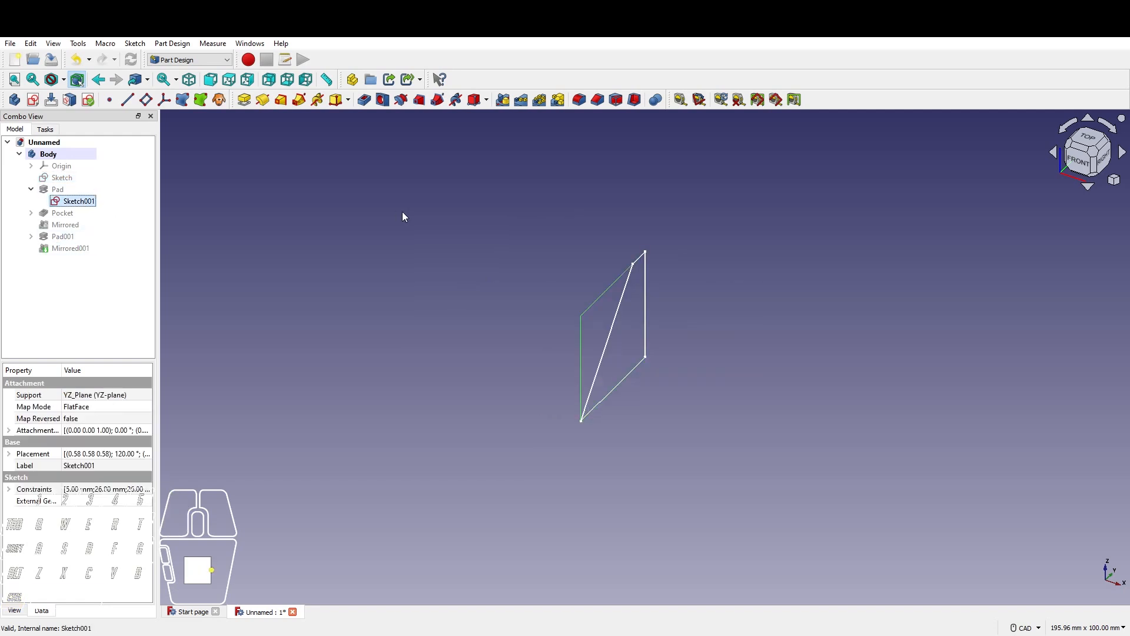
key("space")
key("space")
left_click(258, 224)
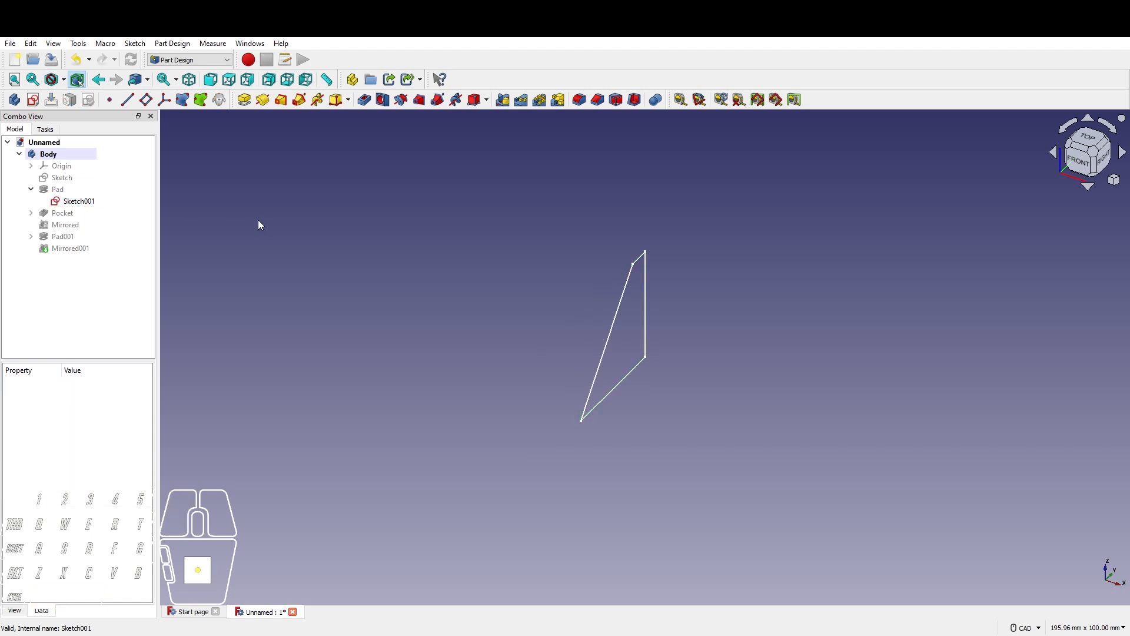
Create a new sketch on the YZ-plane and return to its sketch tasks
left_click(33, 100)
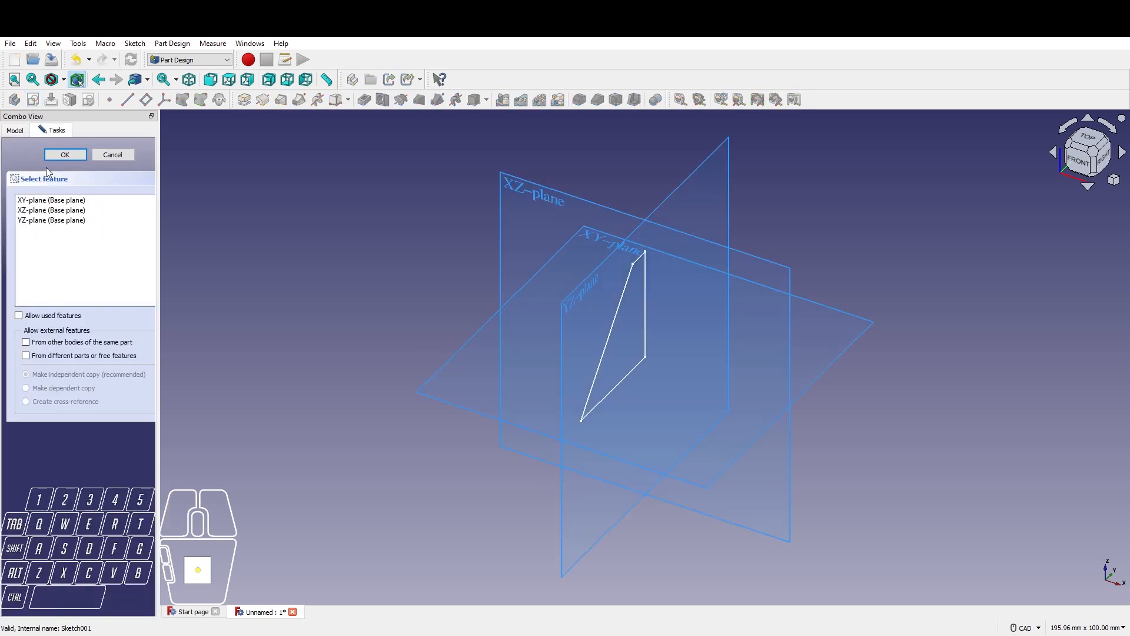
left_click(35, 222)
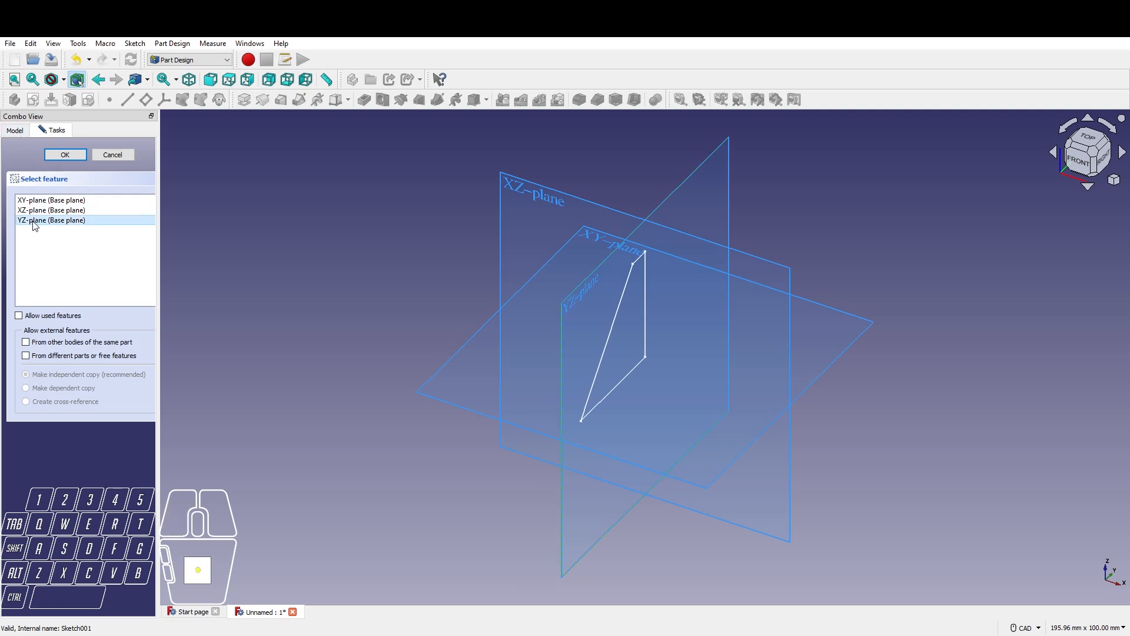
left_click(76, 155)
left_click(13, 131)
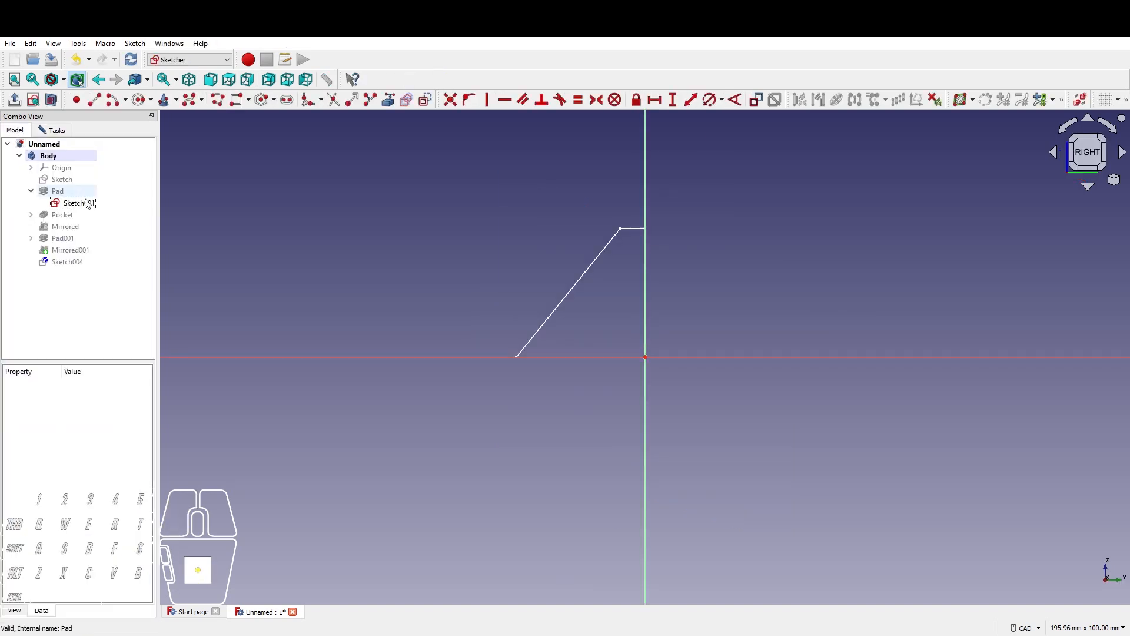
left_click(54, 131)
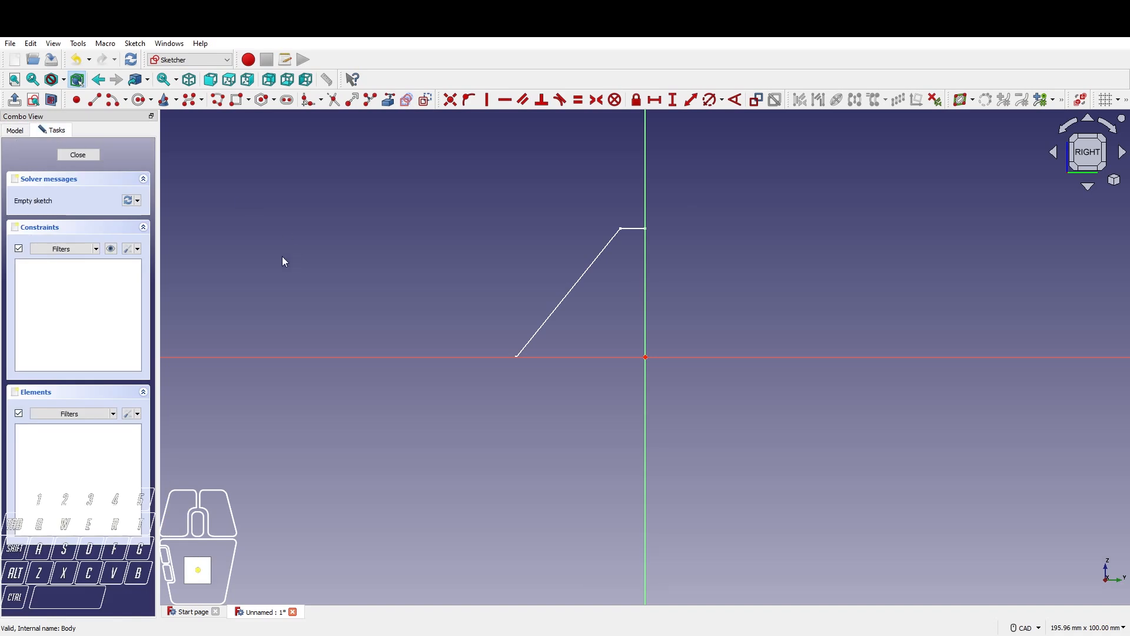
Draw a closed four-sided polyline from the vertical axis at about 6 mm height out to the wedge's sloped edge and back
left_click(218, 102)
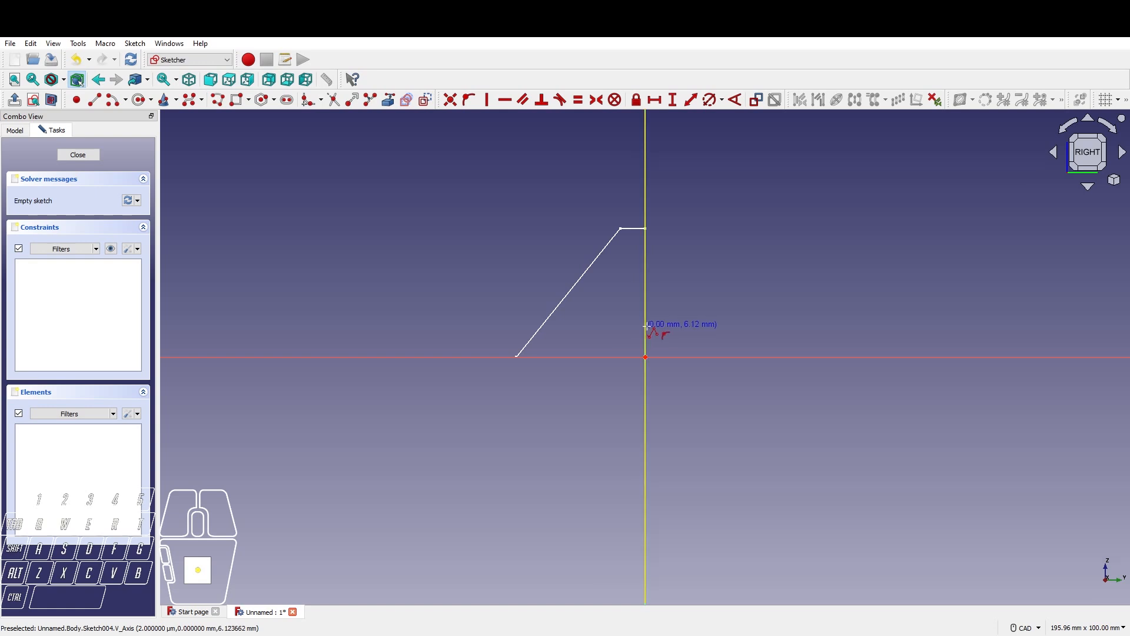
left_click(646, 324)
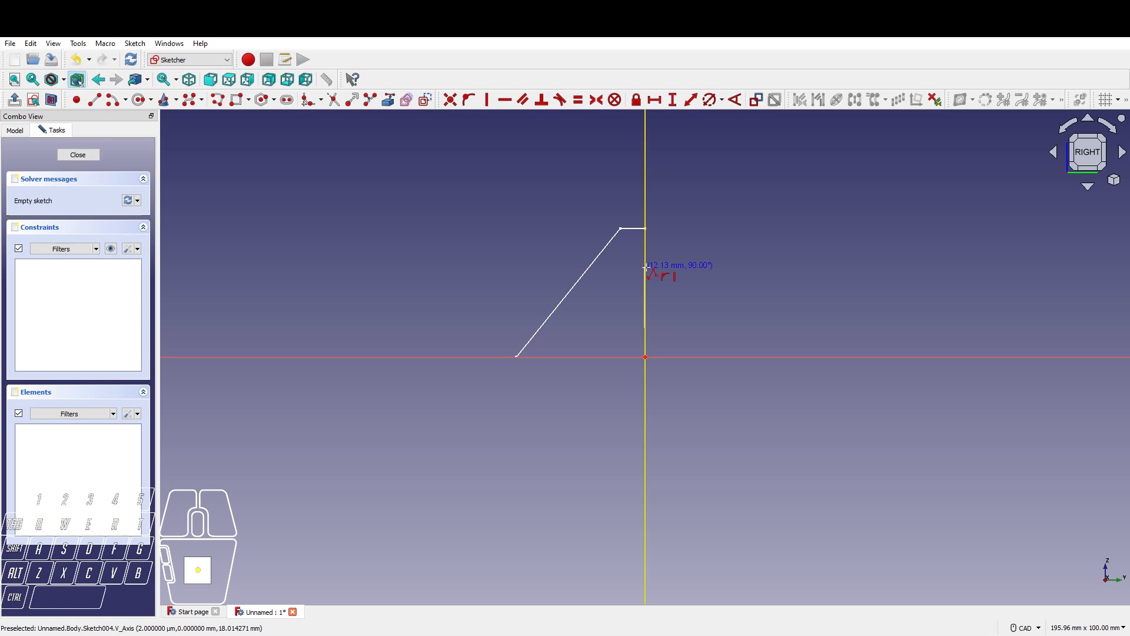
left_click(646, 268)
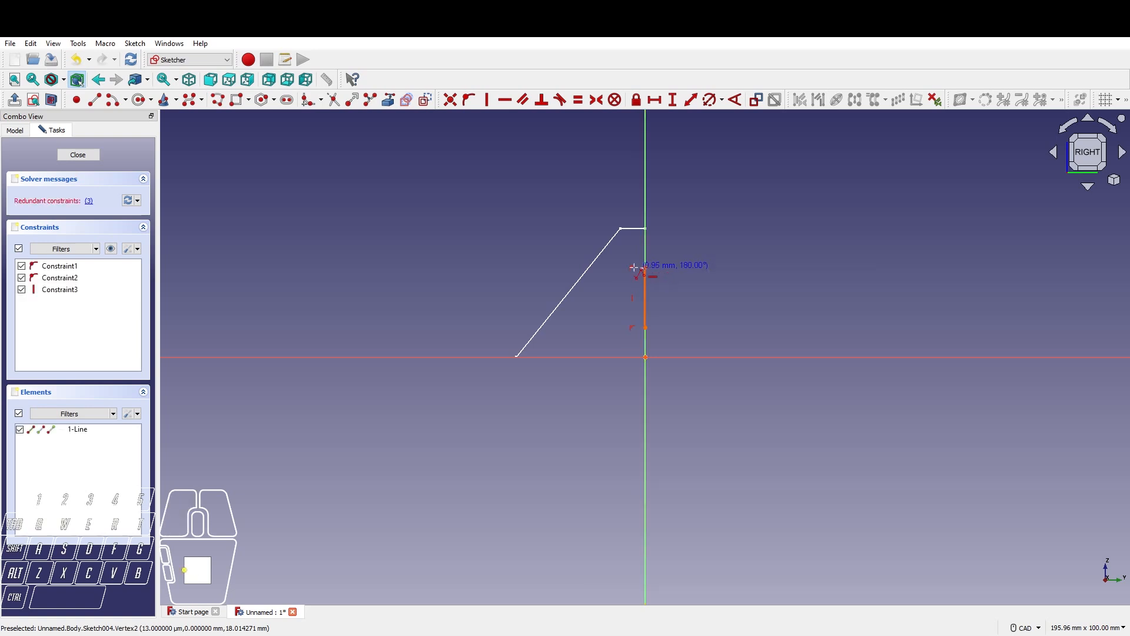
left_click(580, 271)
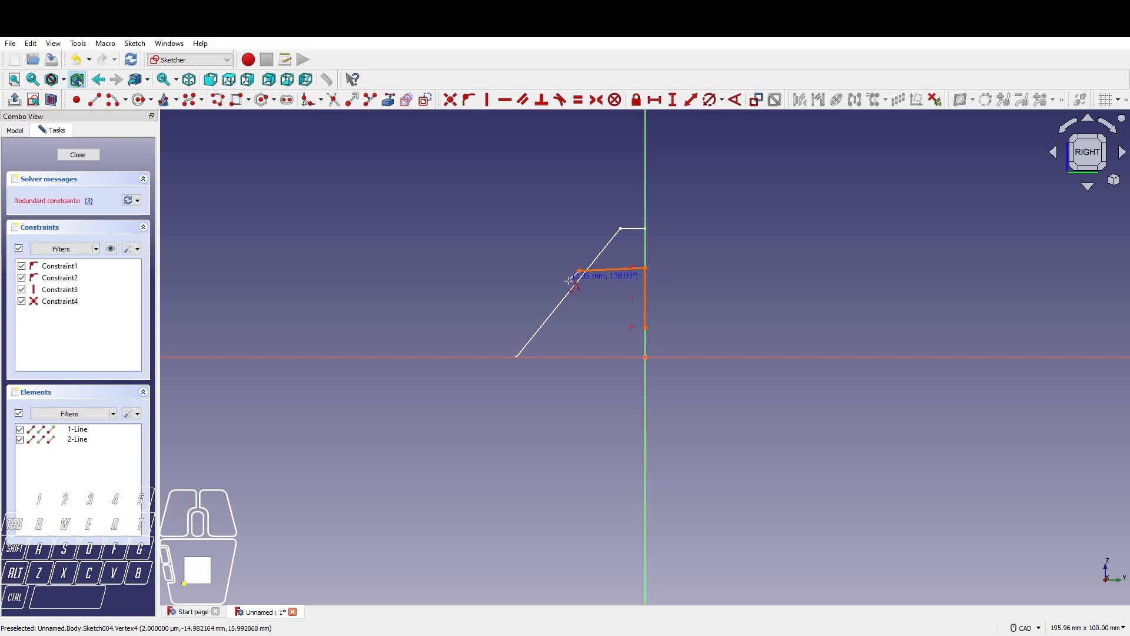
left_click(541, 322)
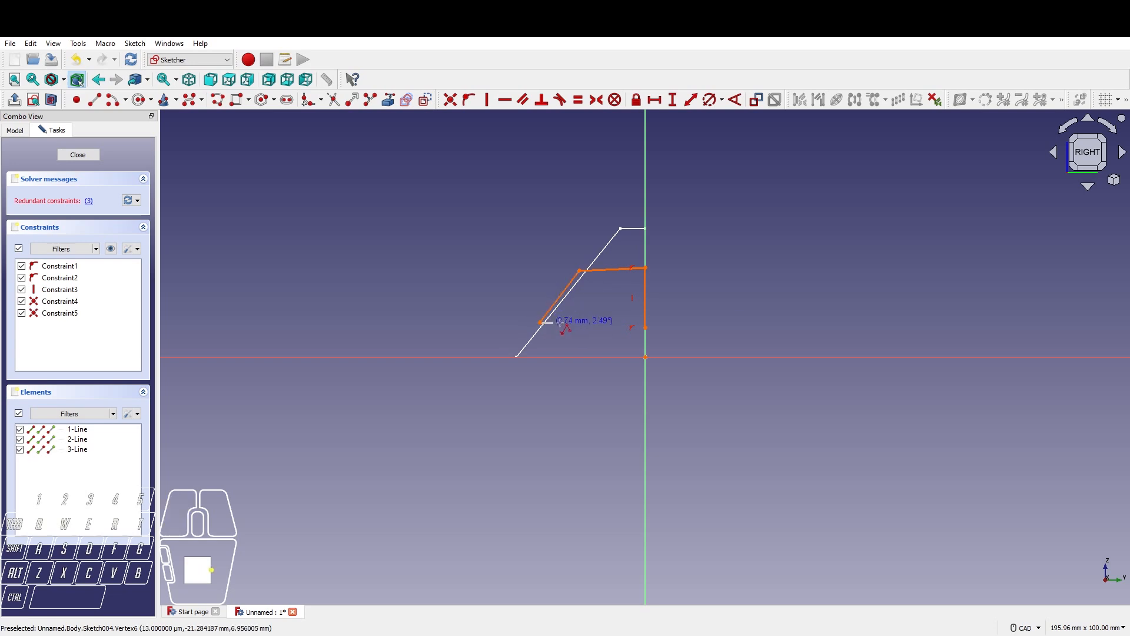
left_click(646, 327)
right_click(445, 299)
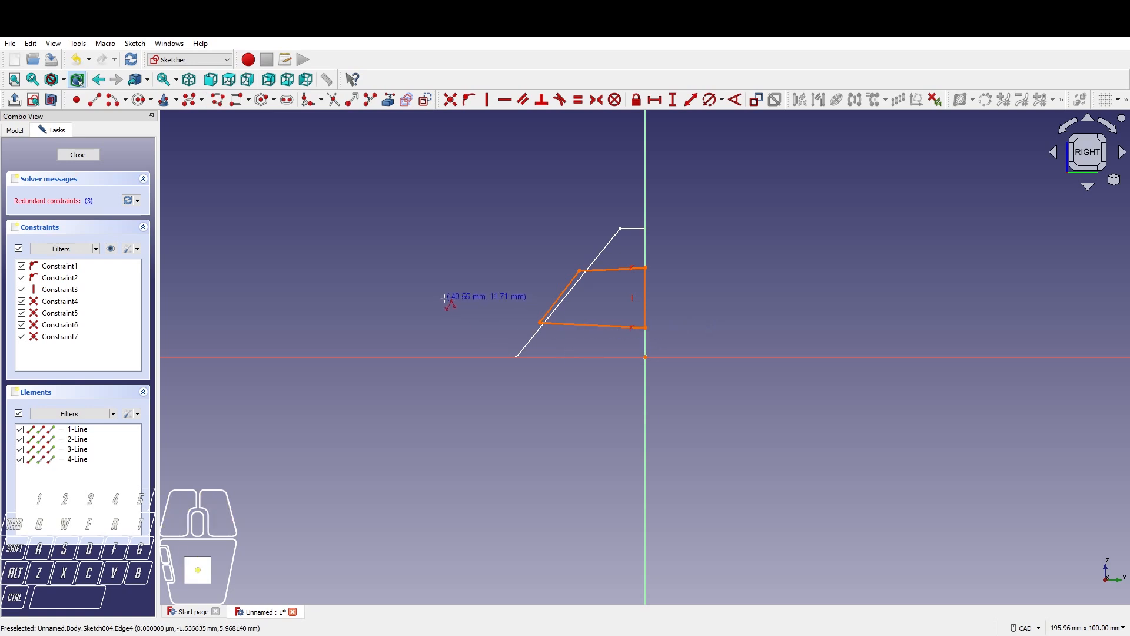
right_click(445, 300)
Try removing the point-on-axis constraint at the polyline's lower corner and shifting its bottom edge, and undo both changes
left_click(632, 329)
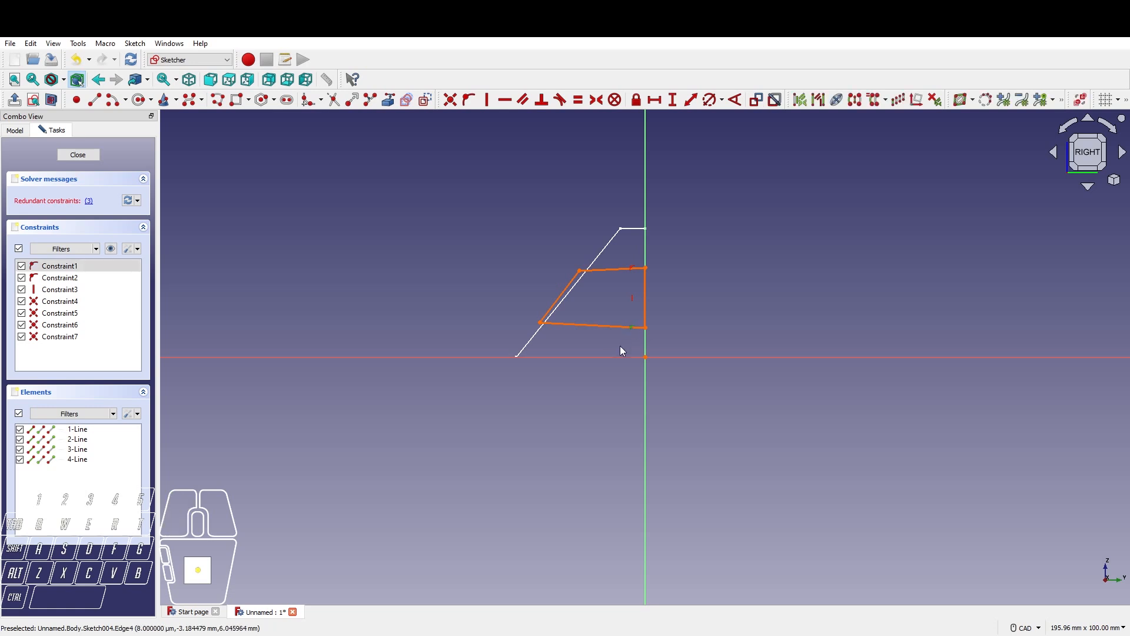
key("Delete")
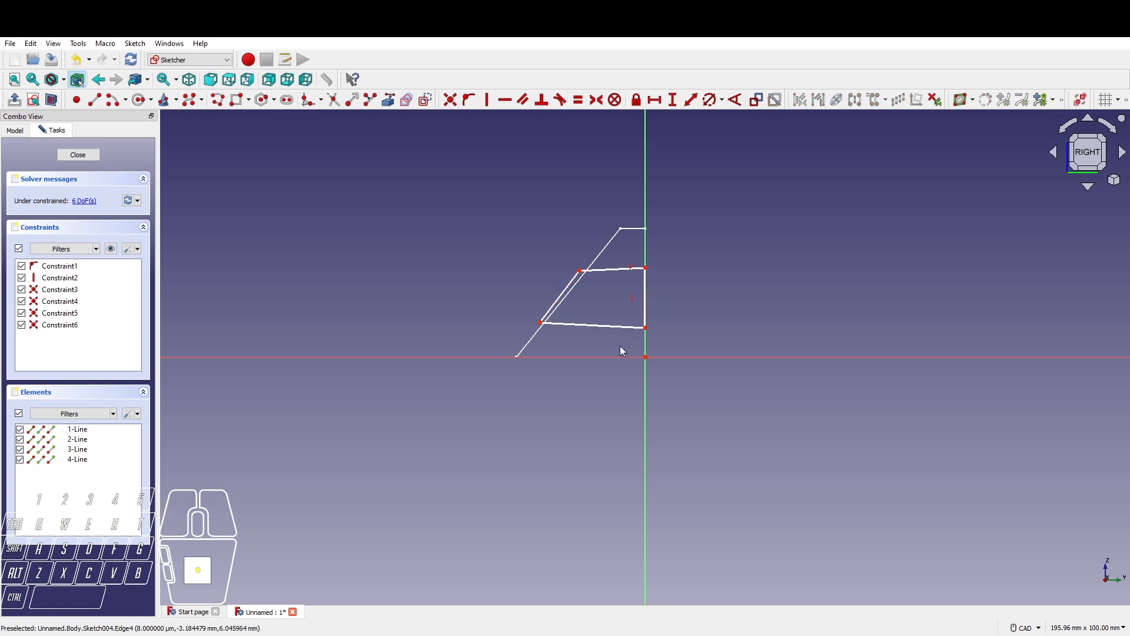
left_click_drag(630, 327, 620, 338)
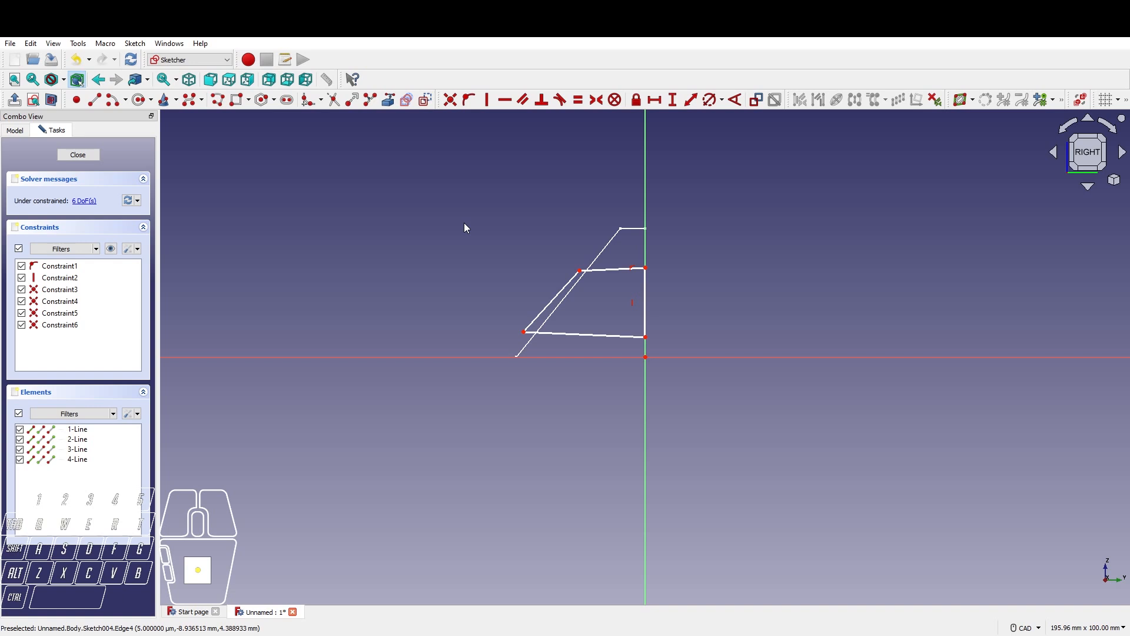
key("ctrl+z")
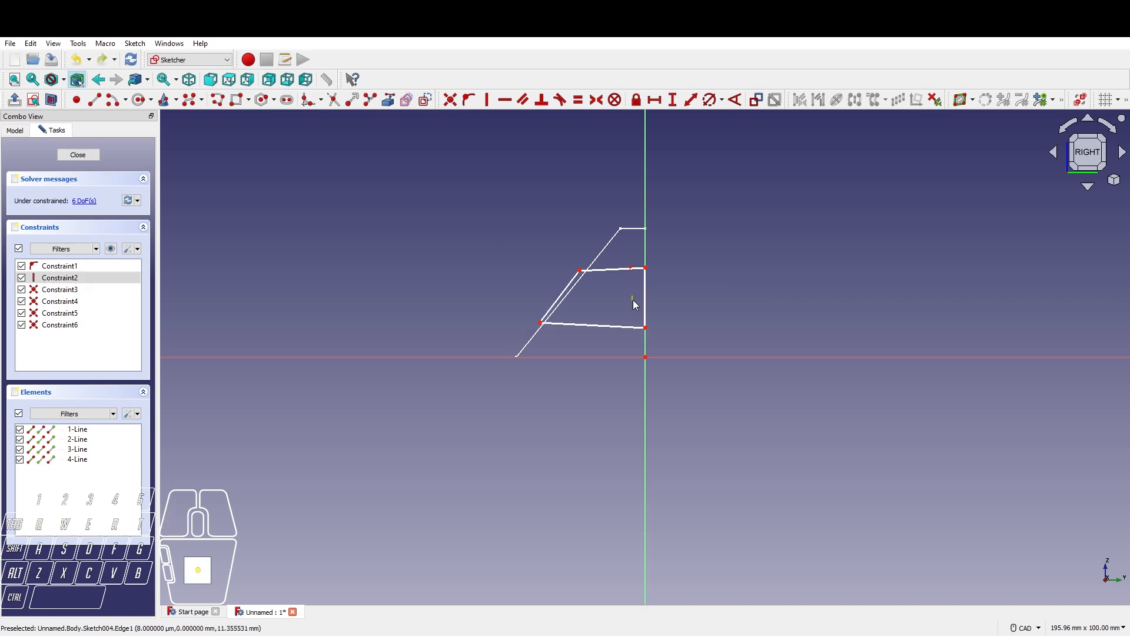
key("ctrl+z")
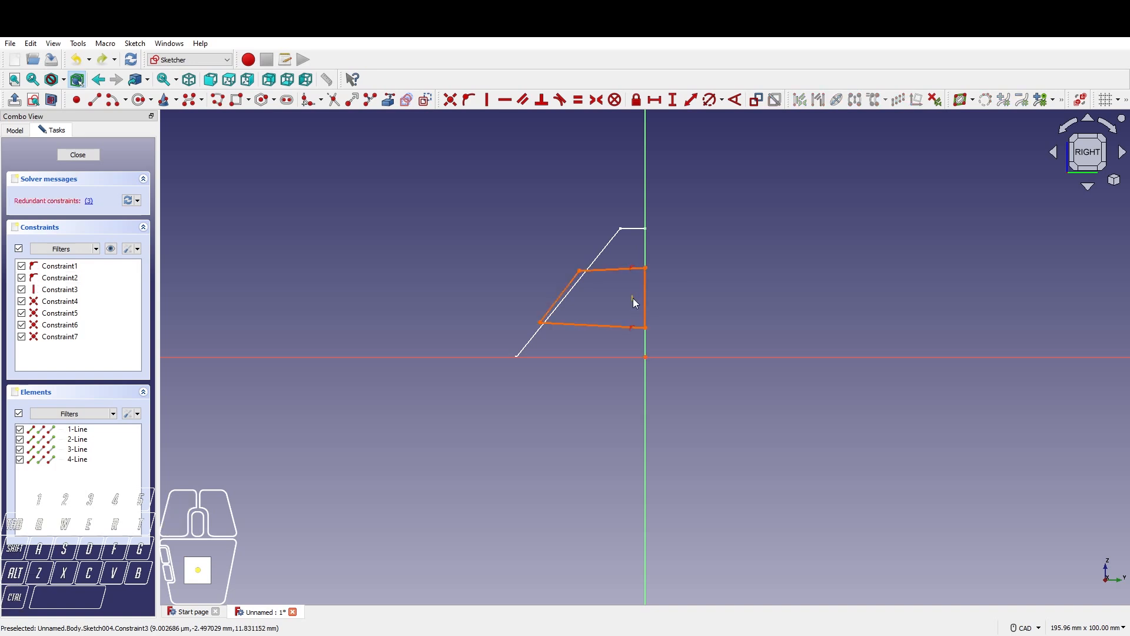
Delete the redundant vertical constraint on the polyline edge that lies on the vertical axis
left_click(632, 298)
key("Delete")
left_click(685, 305)
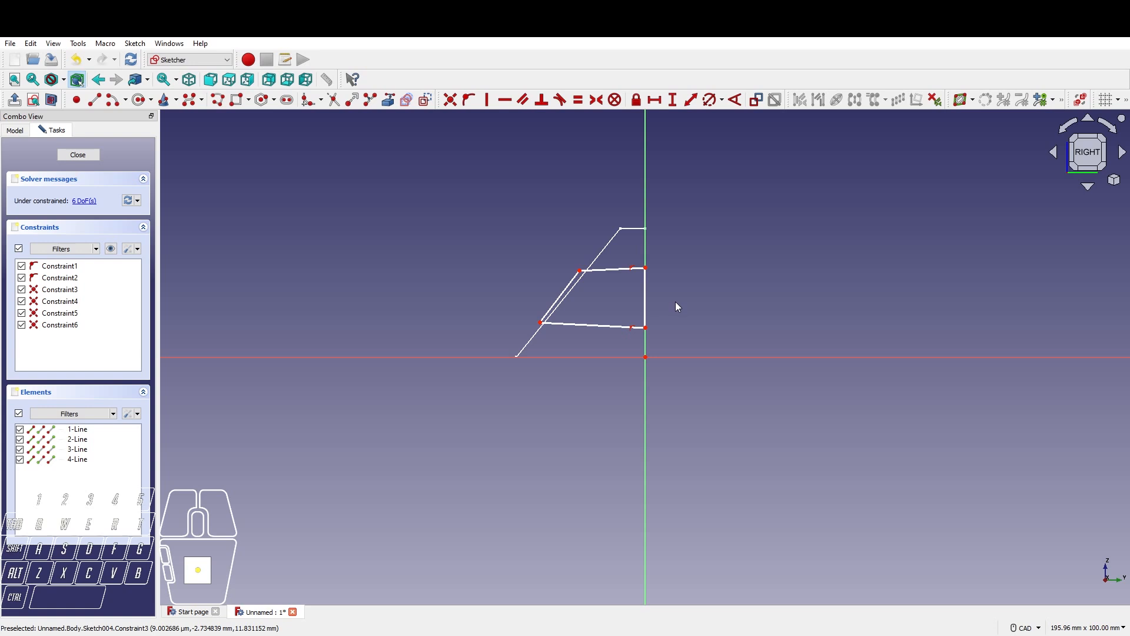
Constrain the upper and lower edges of the four-sided profile to be horizontal
left_click(618, 269)
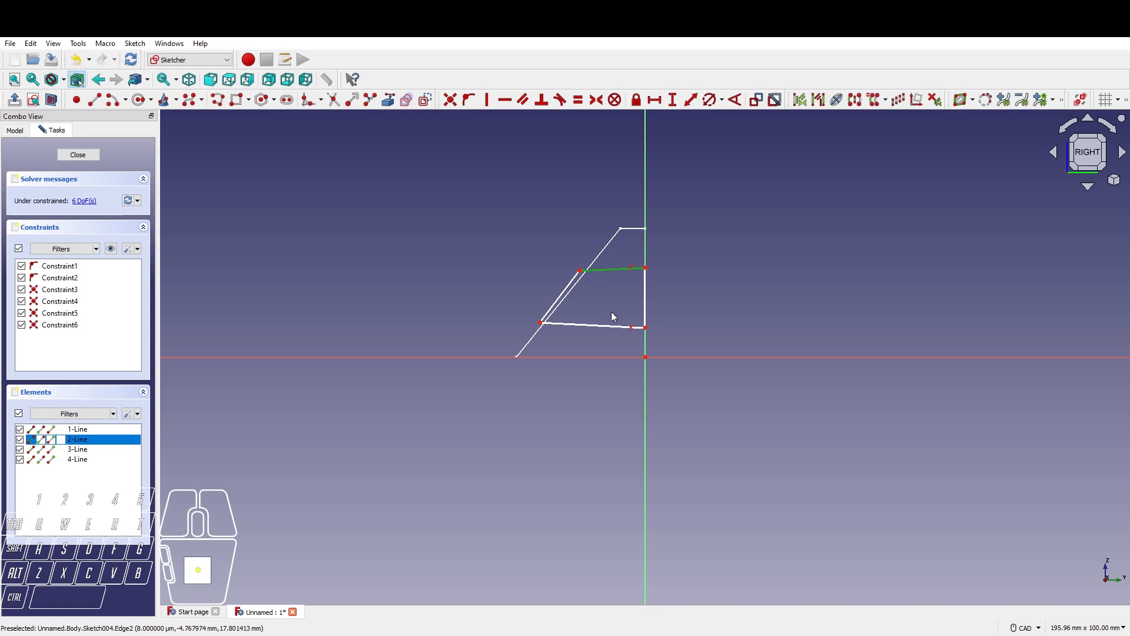
left_click(501, 100)
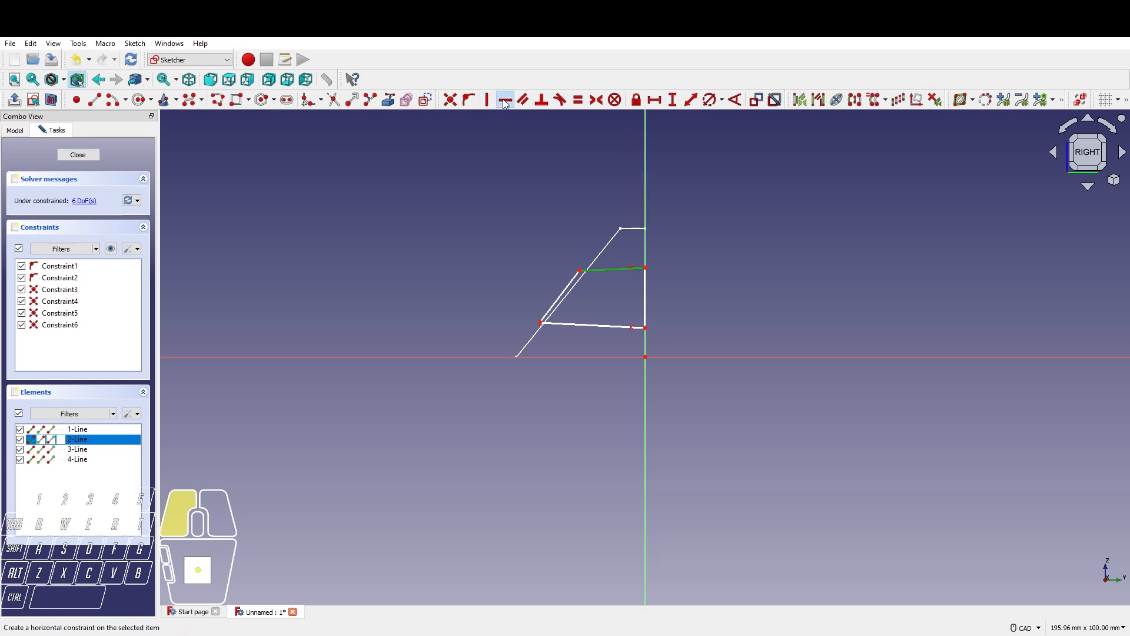
left_click(601, 328)
left_click(505, 101)
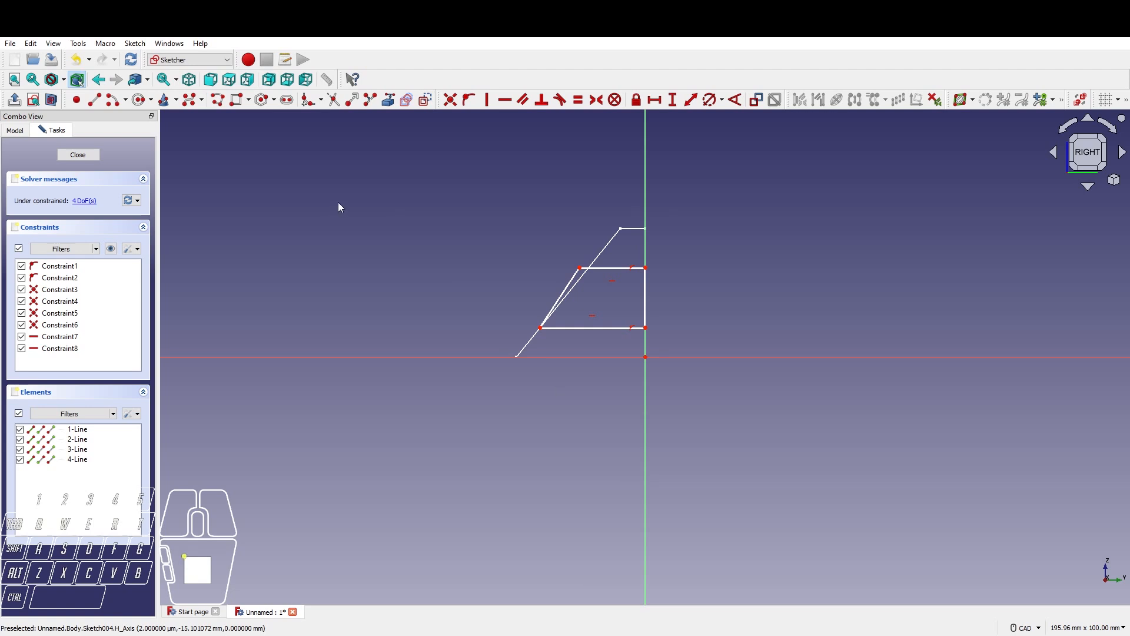
Link the wedge's sloped edge and its two endpoints into the sketch as external geometry
left_click(388, 102)
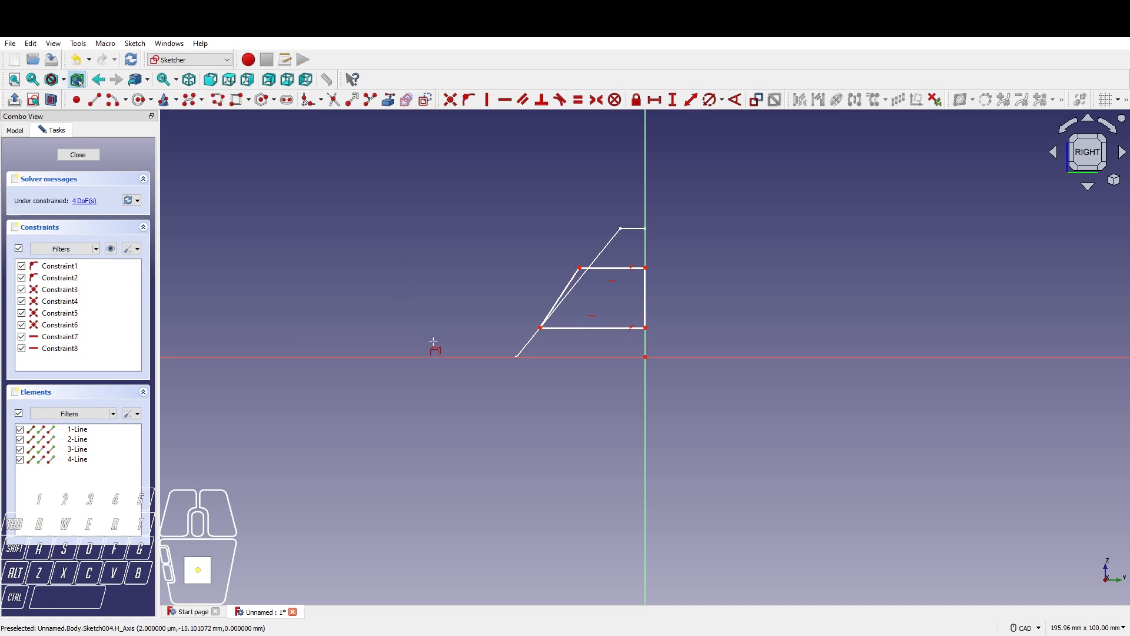
left_click(620, 229)
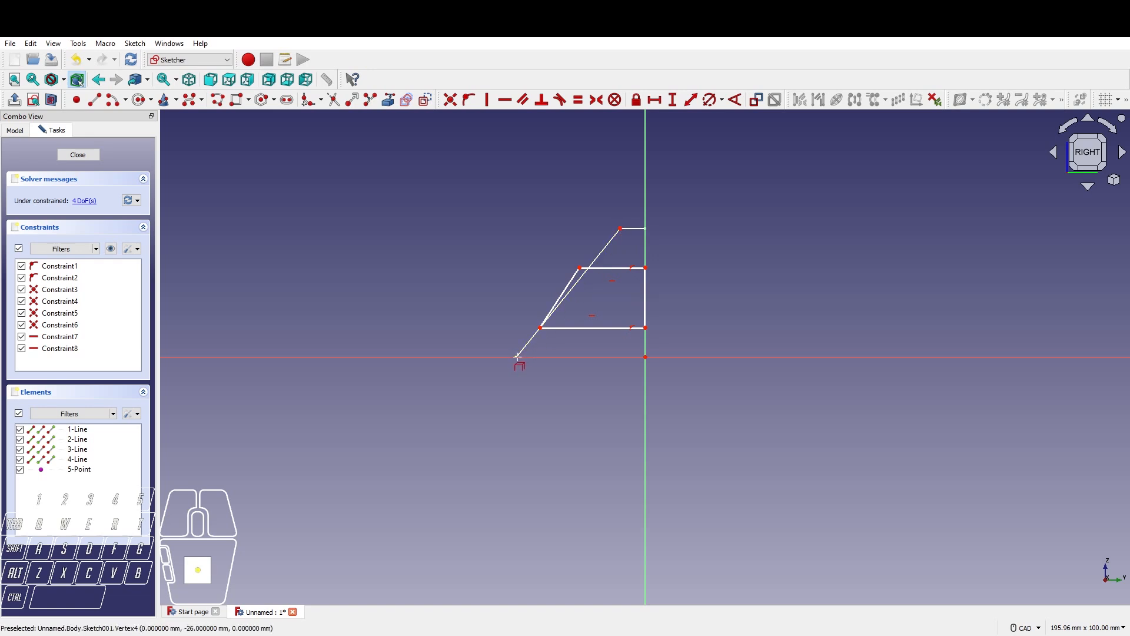
left_click(516, 357)
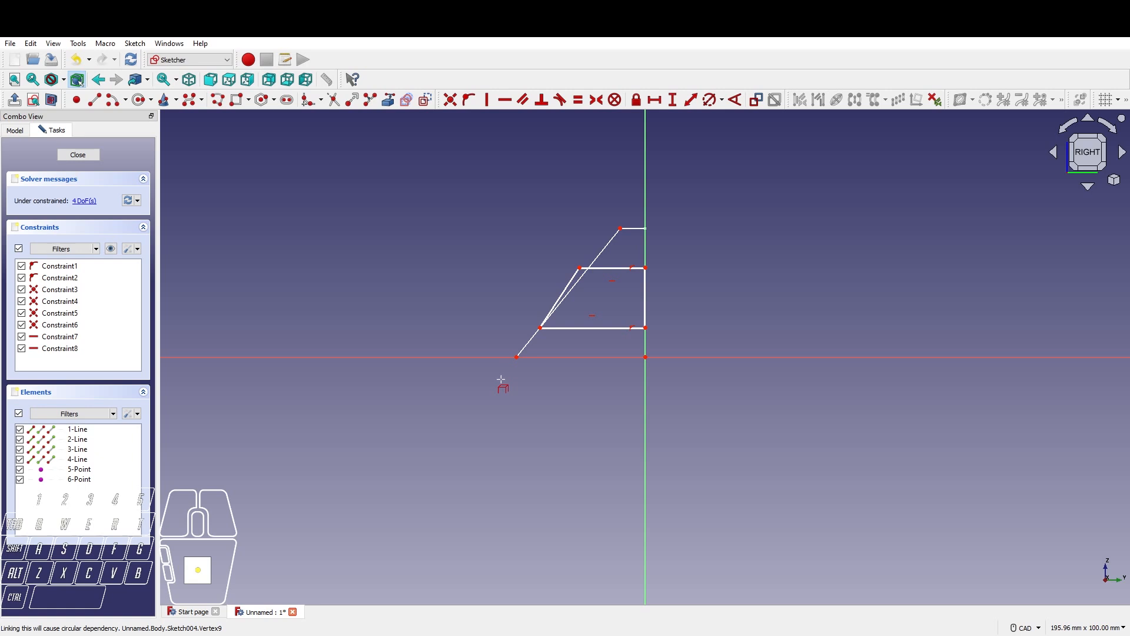
key("ctrl")
left_click(529, 339)
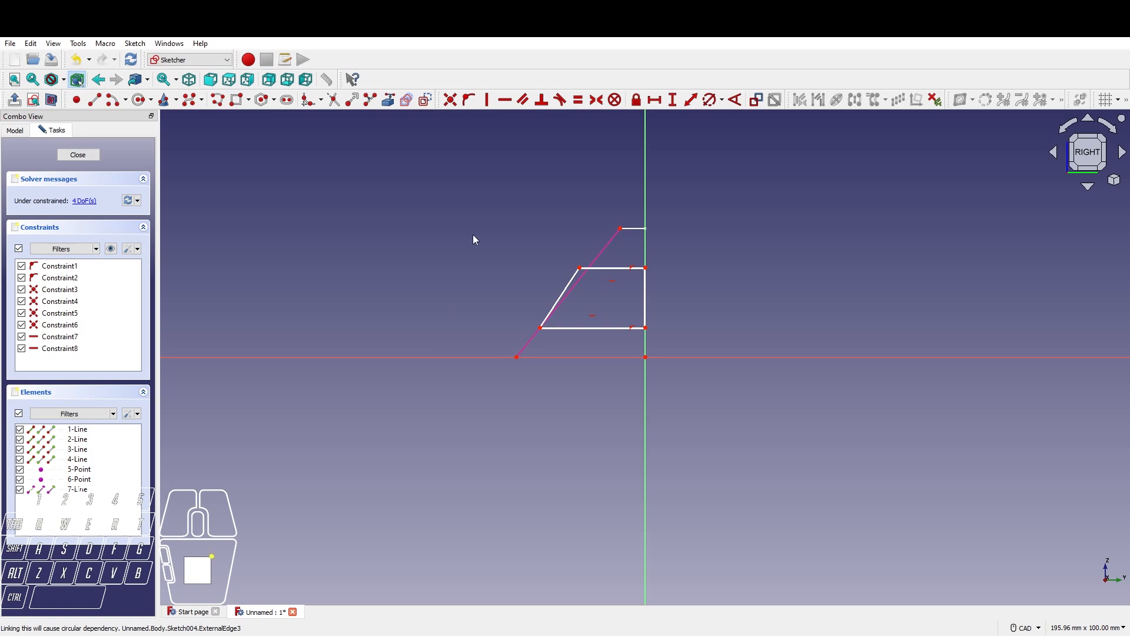
Constrain the profile's upper outer corner onto the wedge's linked sloped edge with a point-on-object constraint
left_click(465, 102)
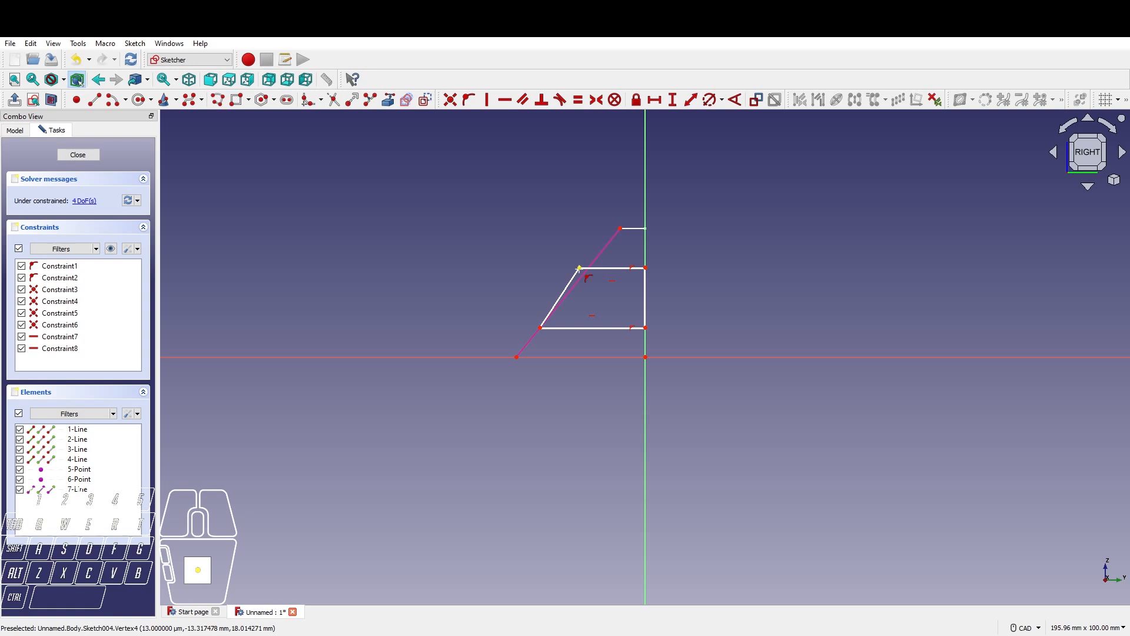
left_click(578, 269)
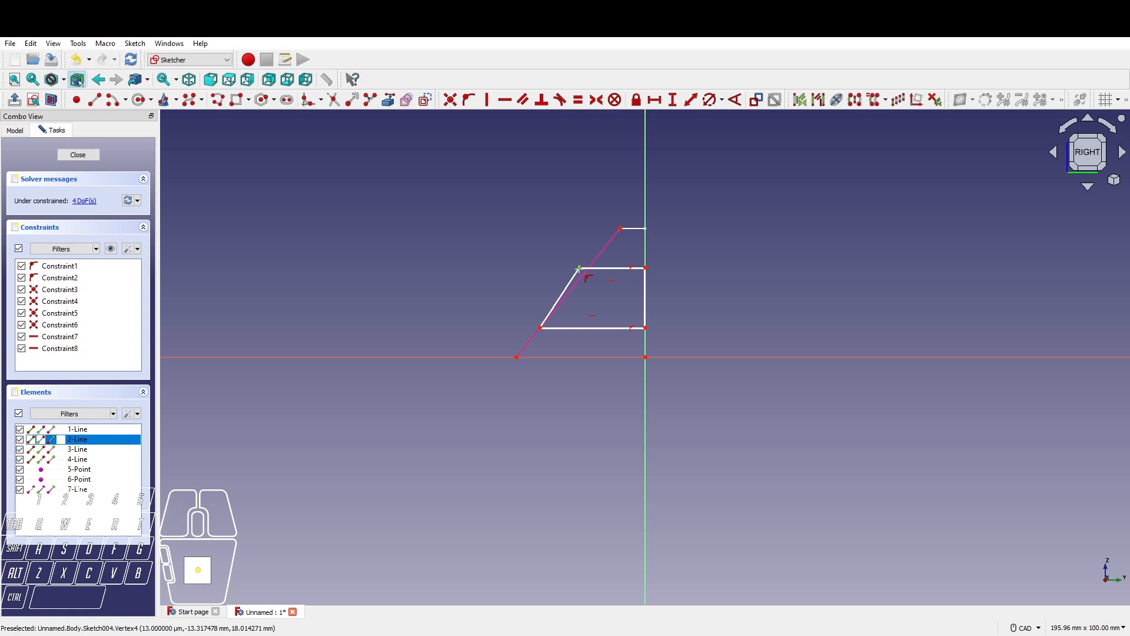
left_click(590, 264)
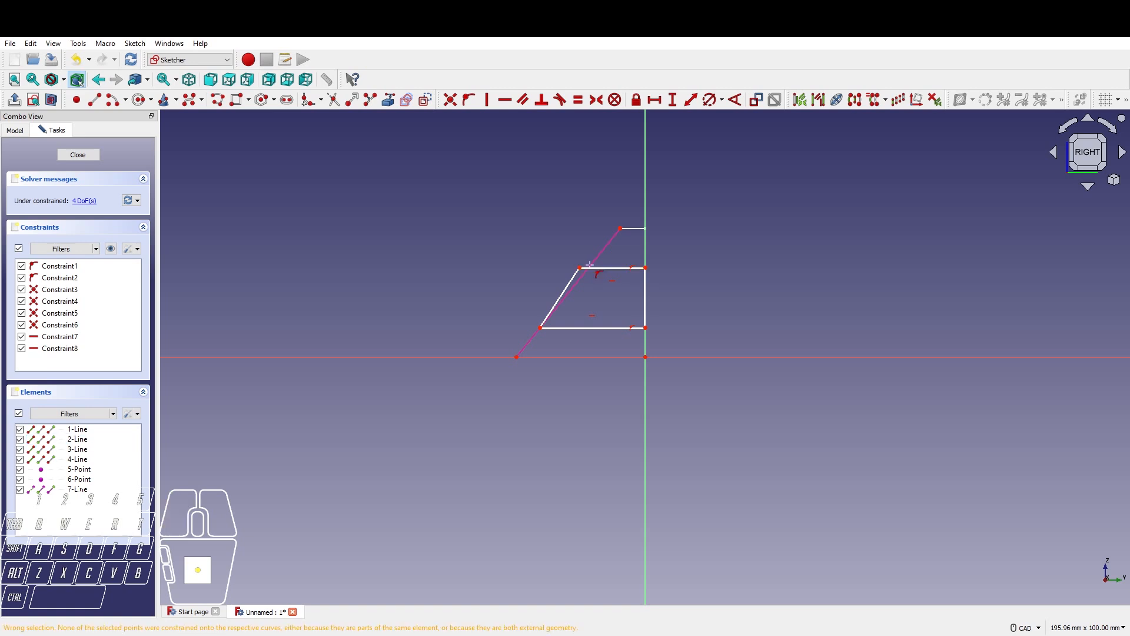
left_click(590, 264)
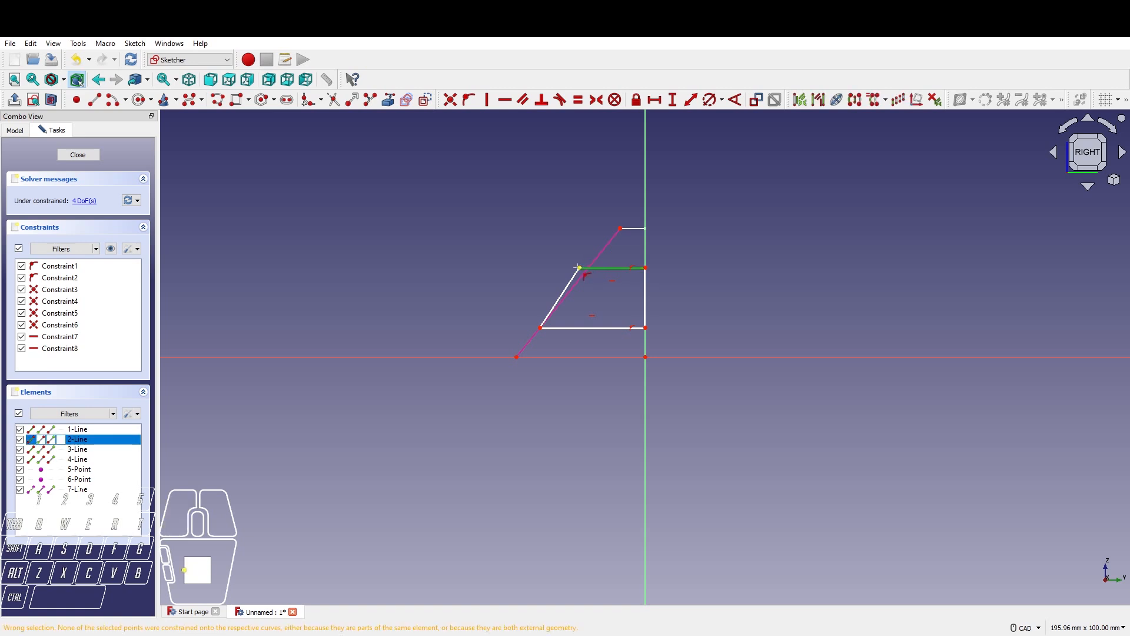
left_click(579, 268)
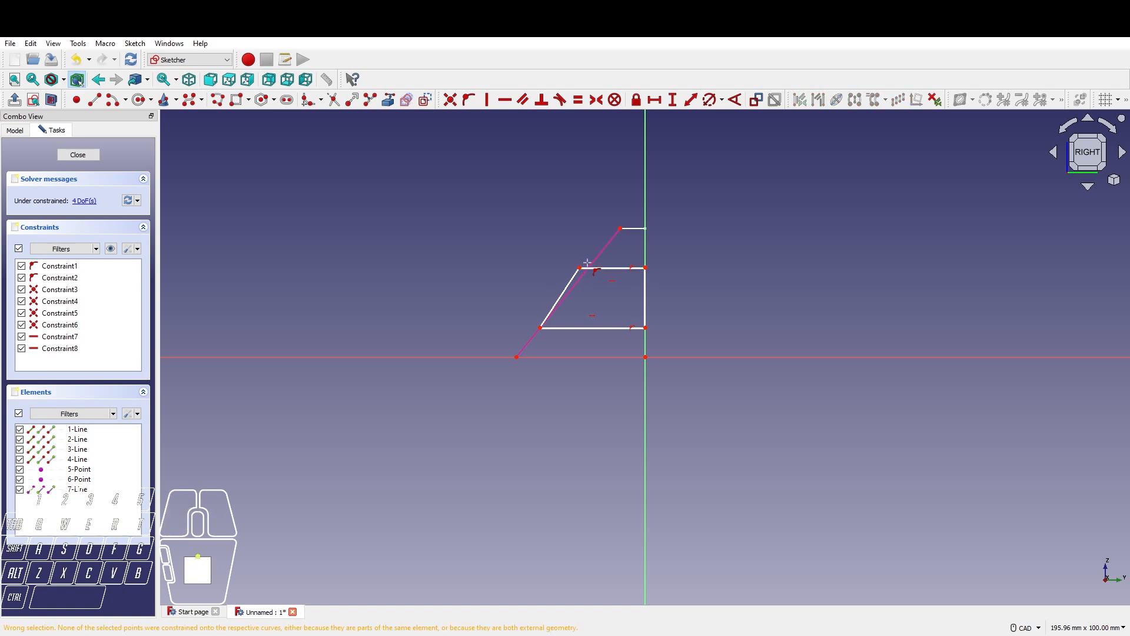
left_click(592, 260, "ctrl")
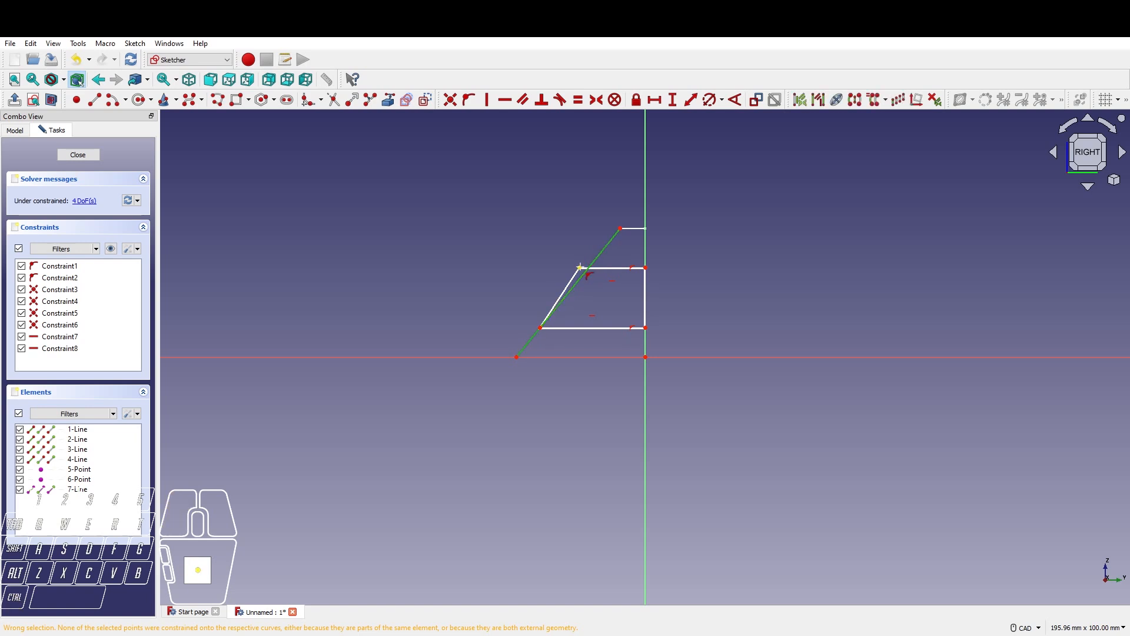
left_click(579, 268, "ctrl")
right_click(530, 271)
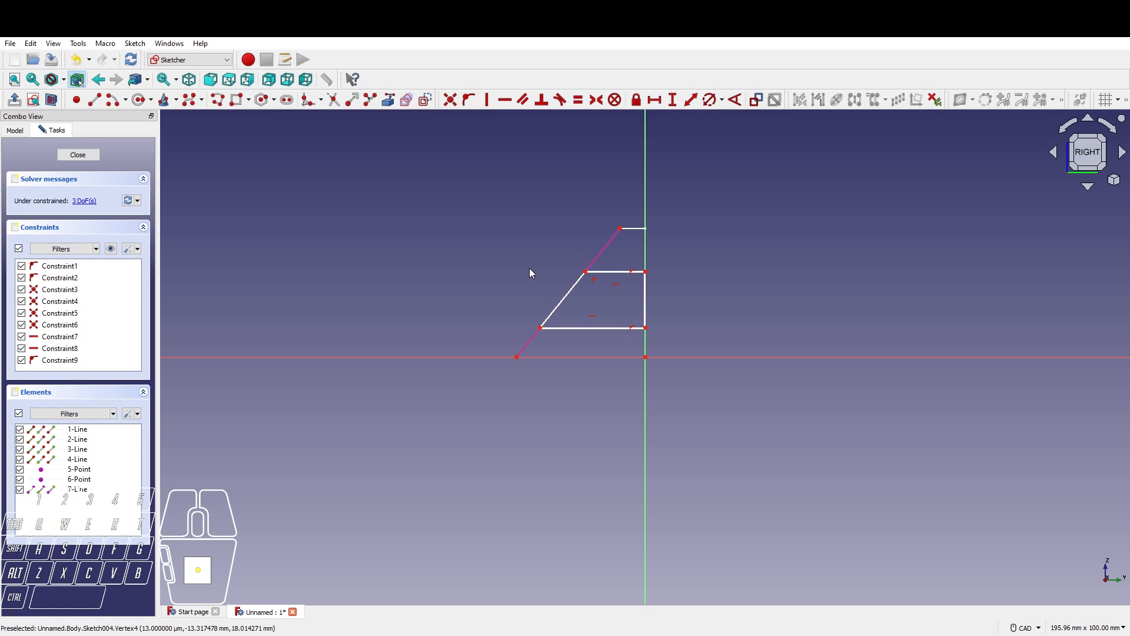
Set the length of the profile's sloped side to 17 mm
left_click(686, 105)
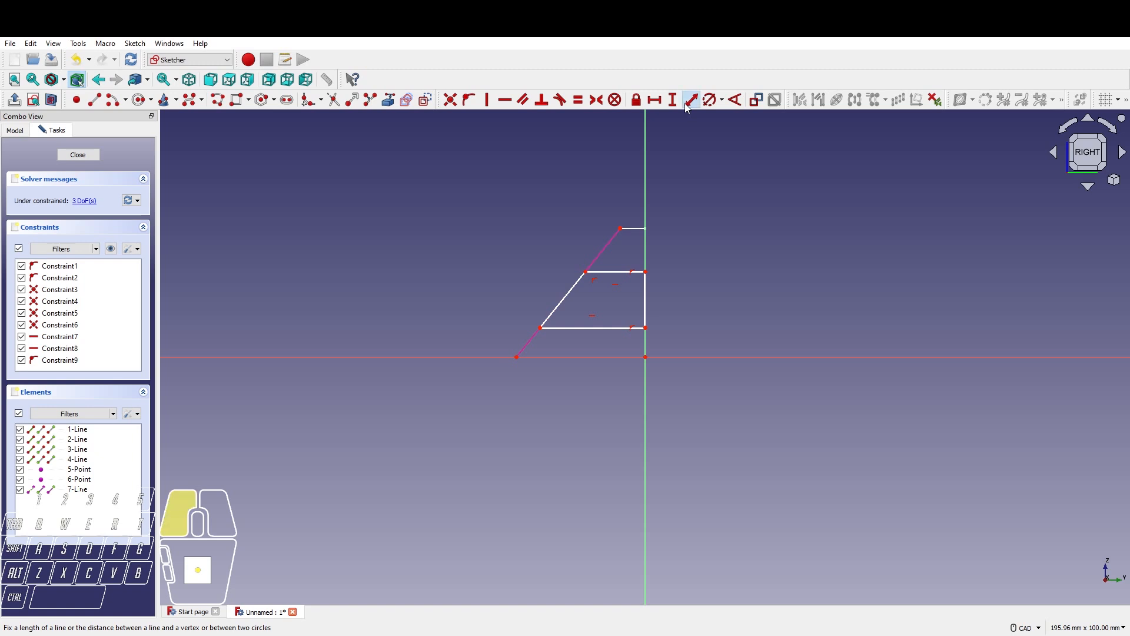
left_click(573, 291)
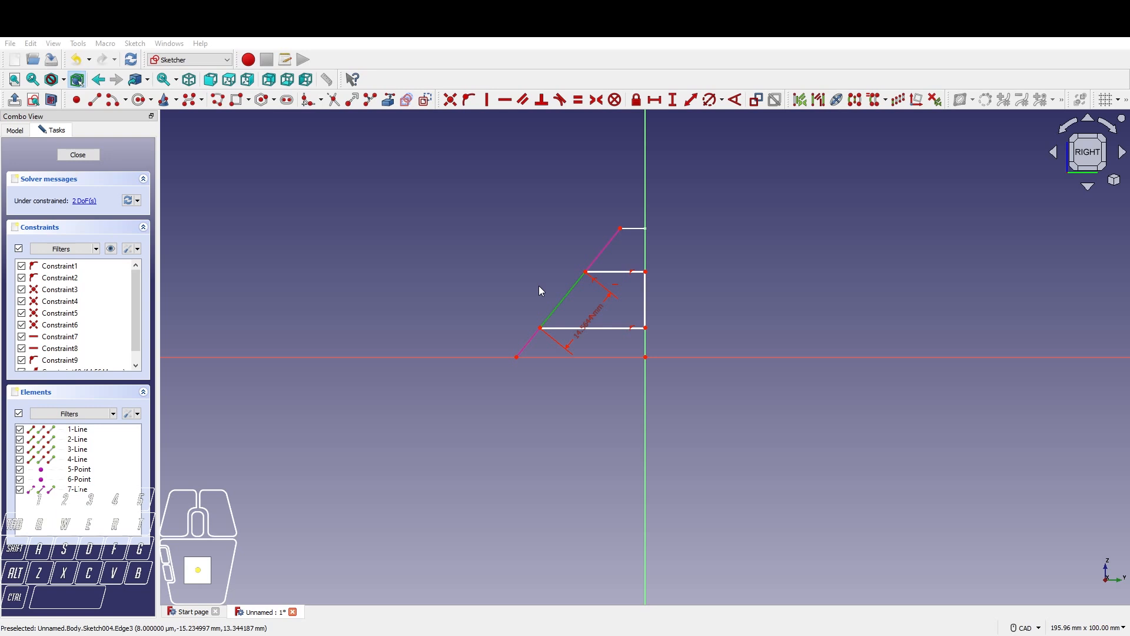
key("Return")
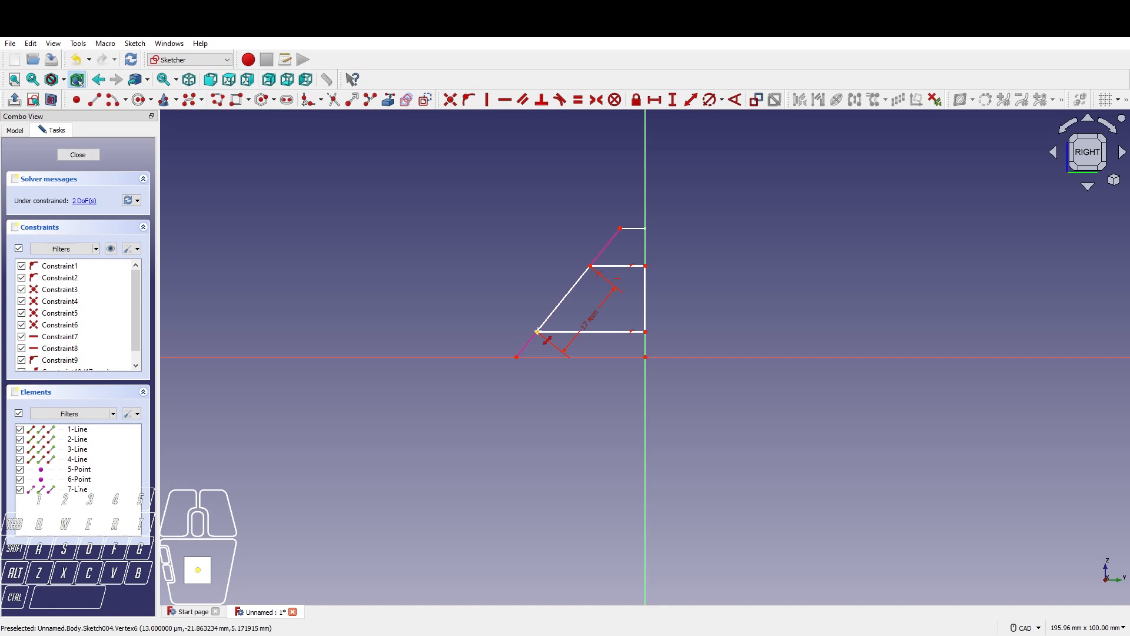
Set the distance between the profile's lower outer corner and the lower endpoint of the wedge's sloped edge to 7 mm
left_click(537, 331)
left_click(514, 353)
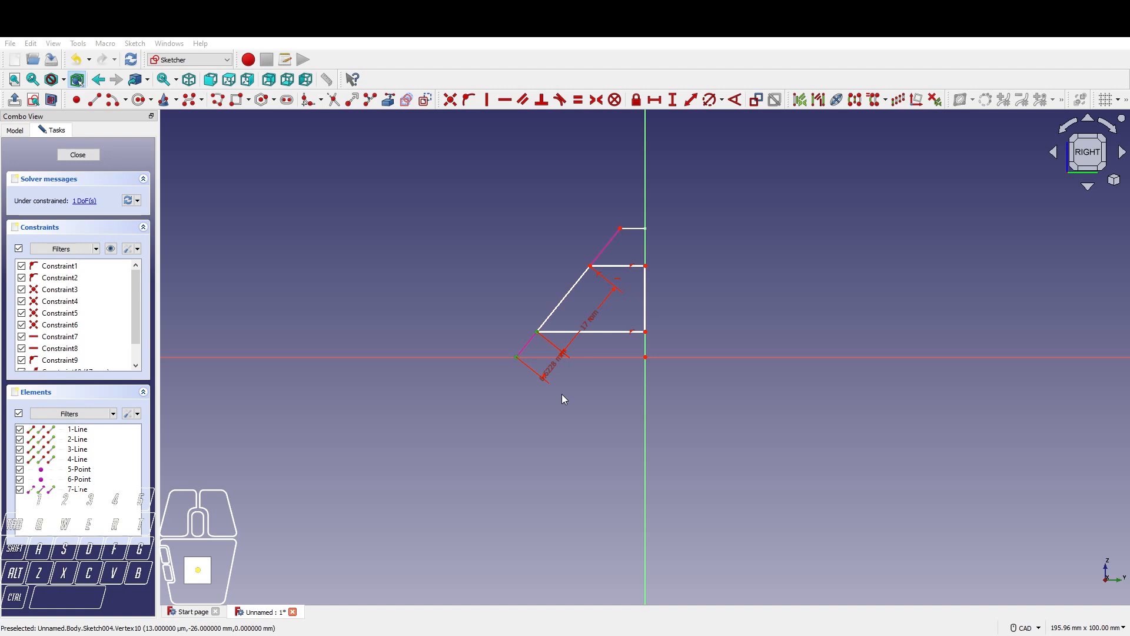
type("7")
key("Return")
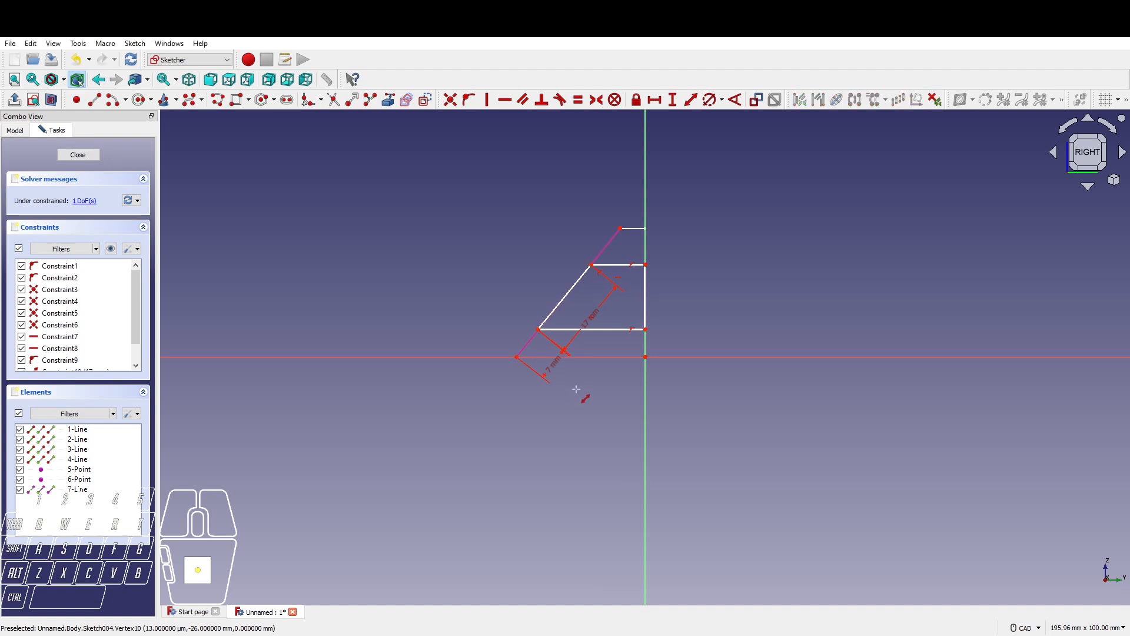
right_click(560, 448)
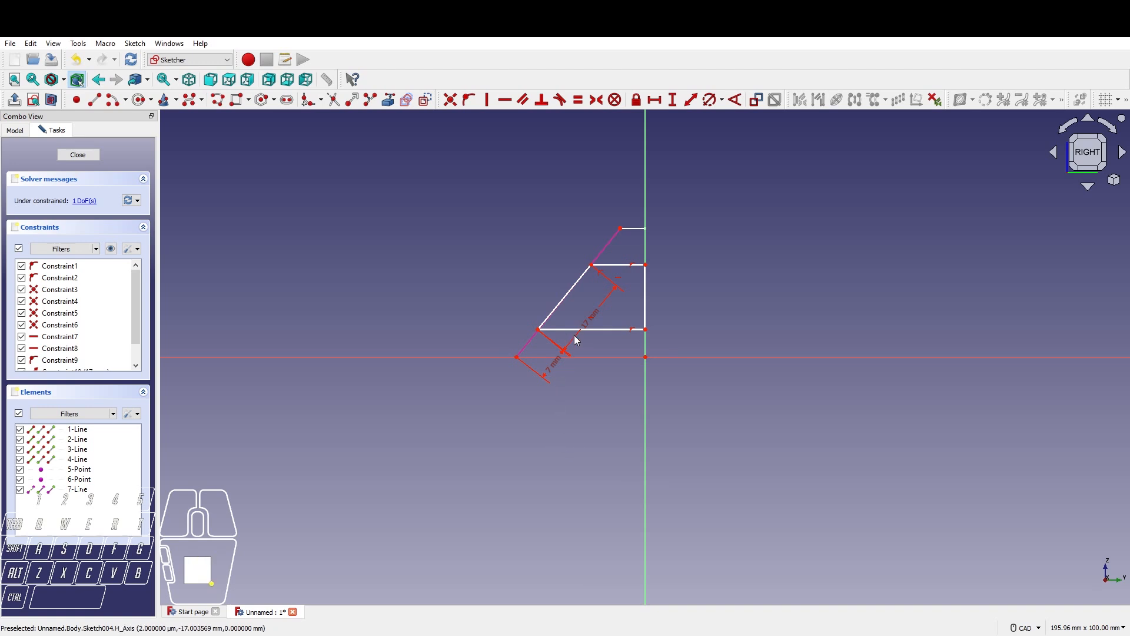
Move the 17 mm and 7 mm dimensions clear of the profile, to the outer side of the slope
left_click_drag(585, 320, 533, 277)
left_click_drag(555, 366, 463, 308)
left_click(551, 405)
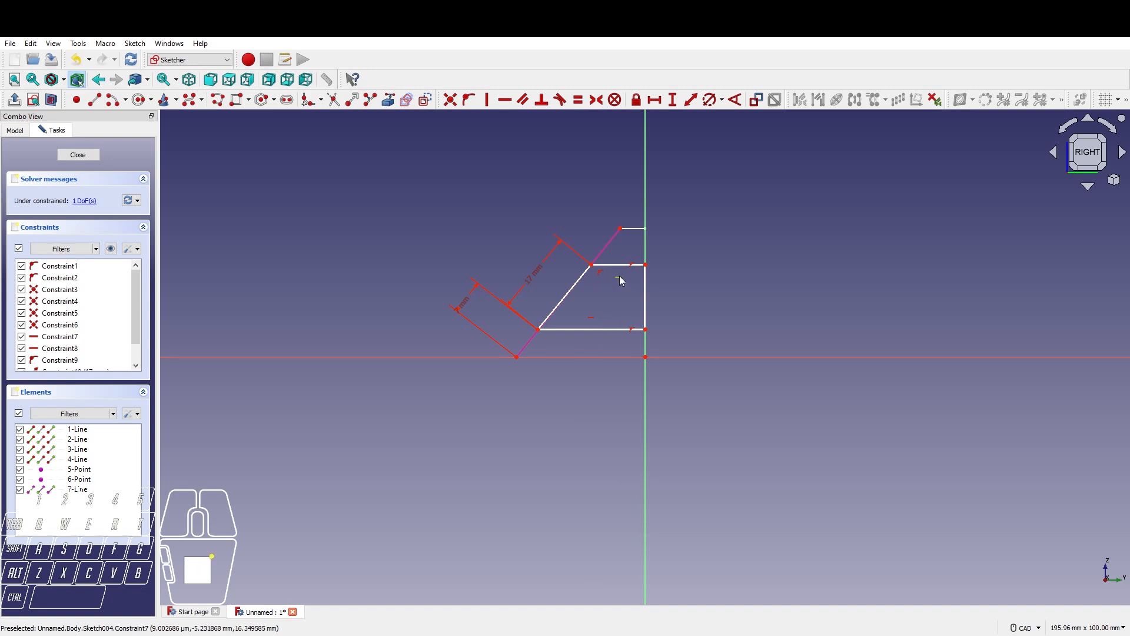
Try to constrain the profile's lower inner corner onto the vertical axis with a point-on-object constraint
left_click(646, 333)
left_click(469, 99)
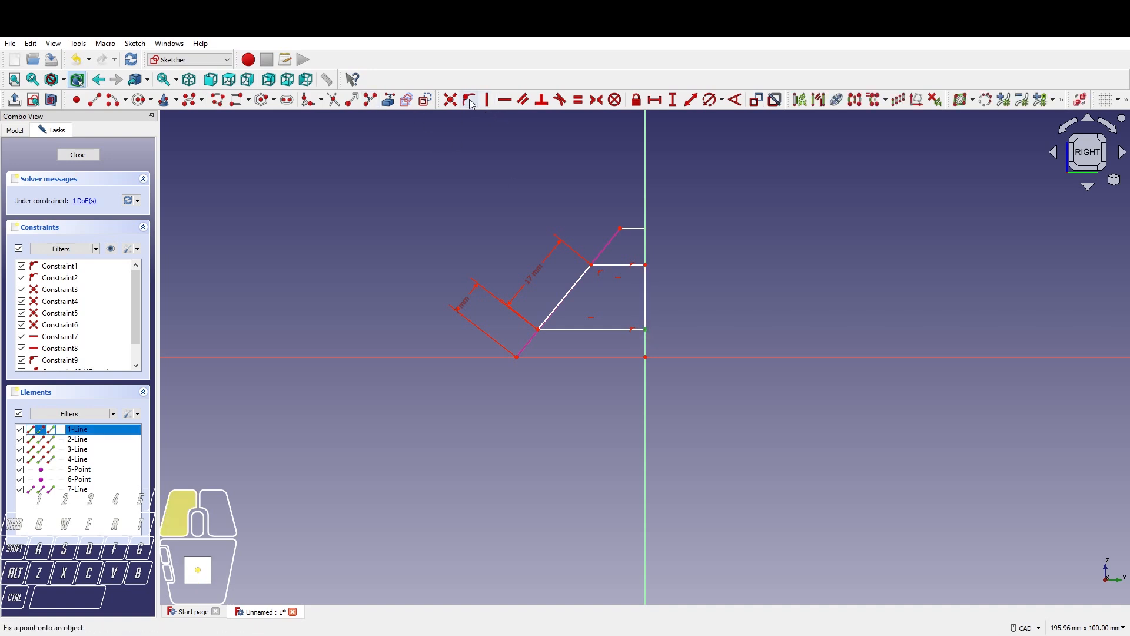
left_click(645, 341)
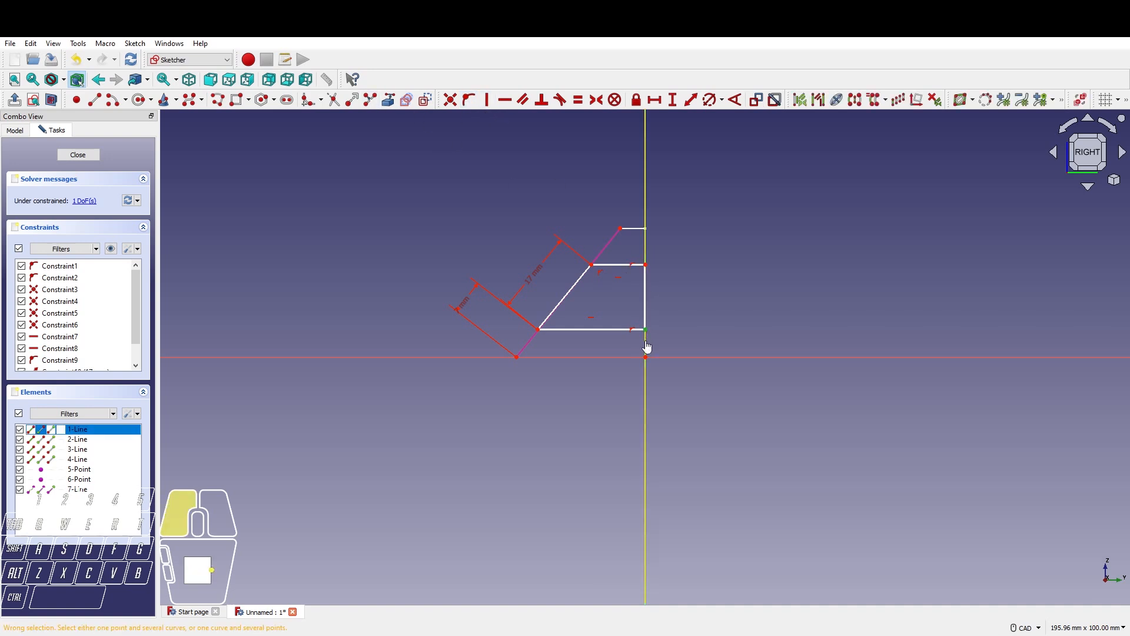
left_click(647, 331)
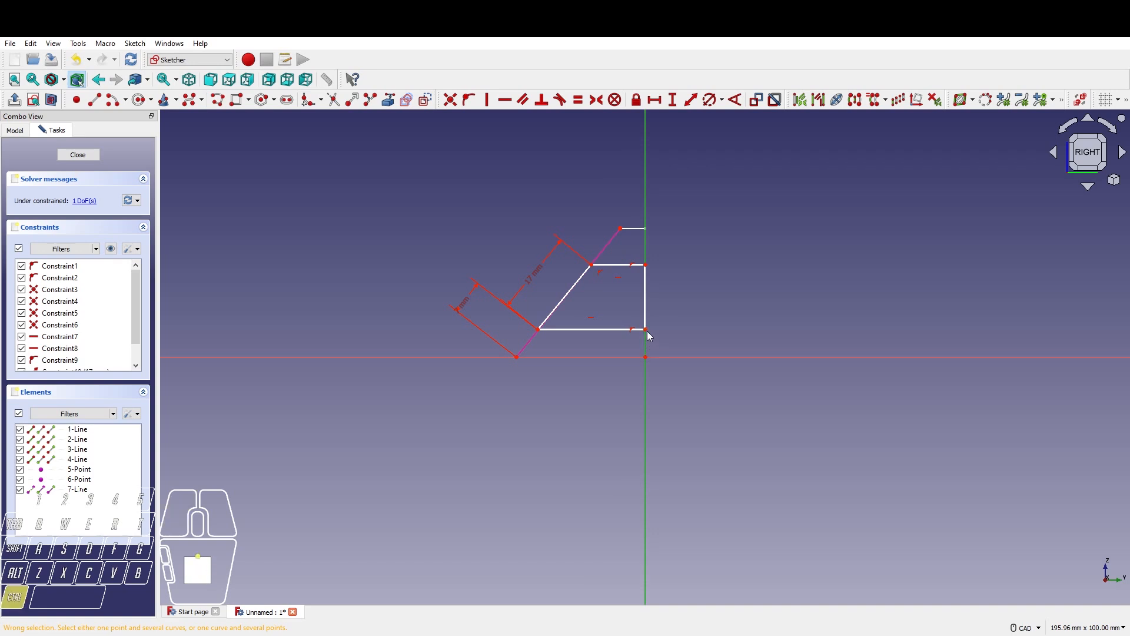
left_click(471, 100)
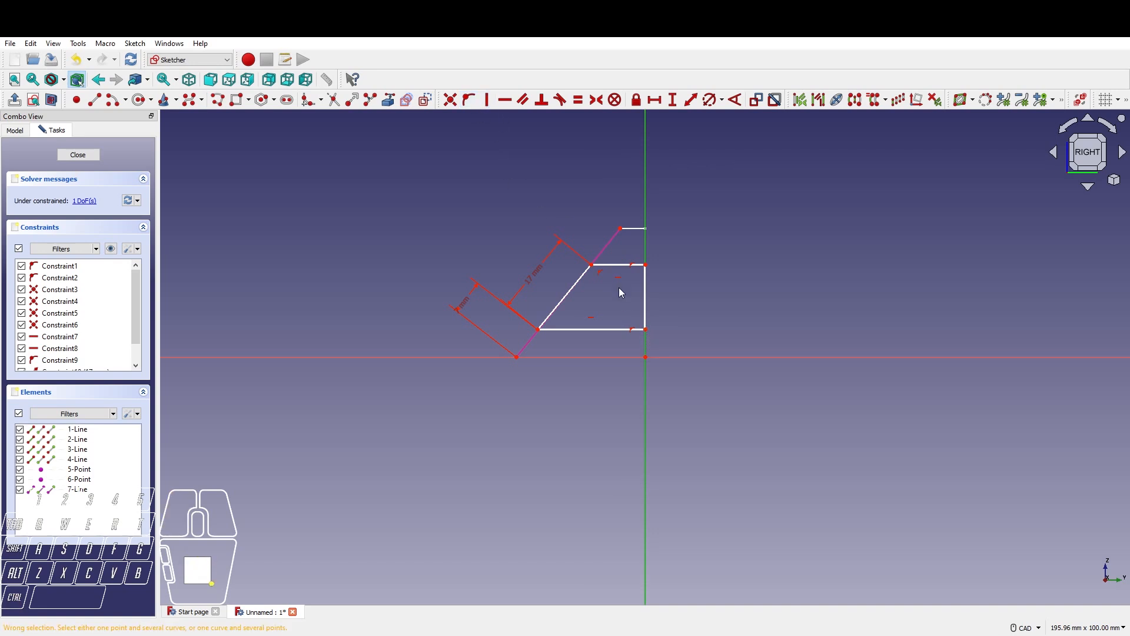
left_click(646, 331, "ctrl")
left_click(646, 344, "ctrl")
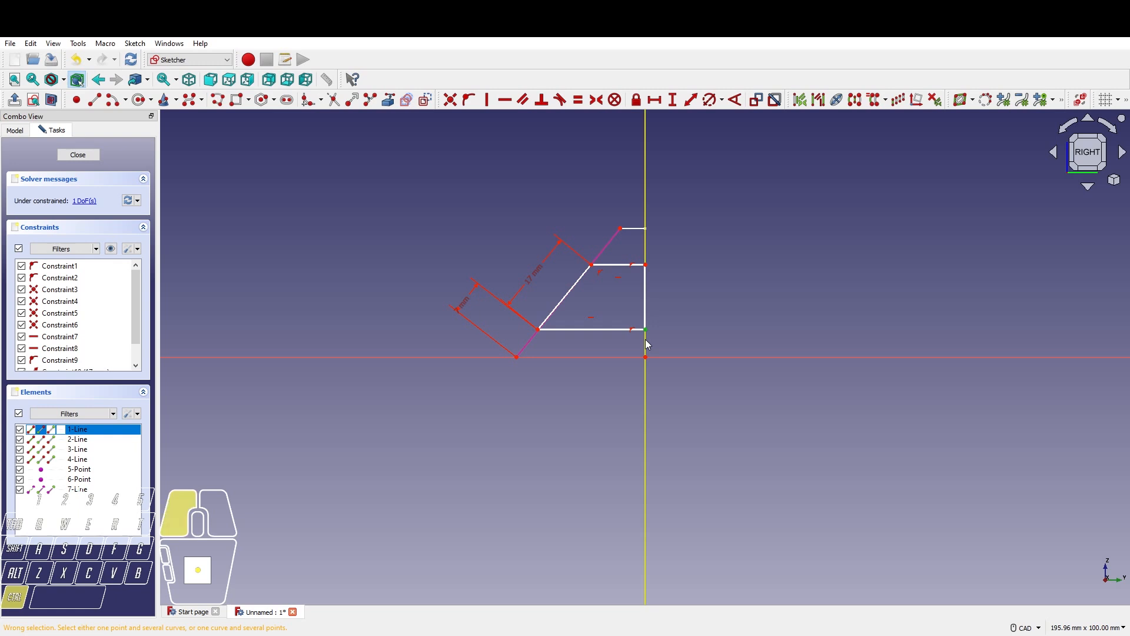
left_click(646, 330, "ctrl")
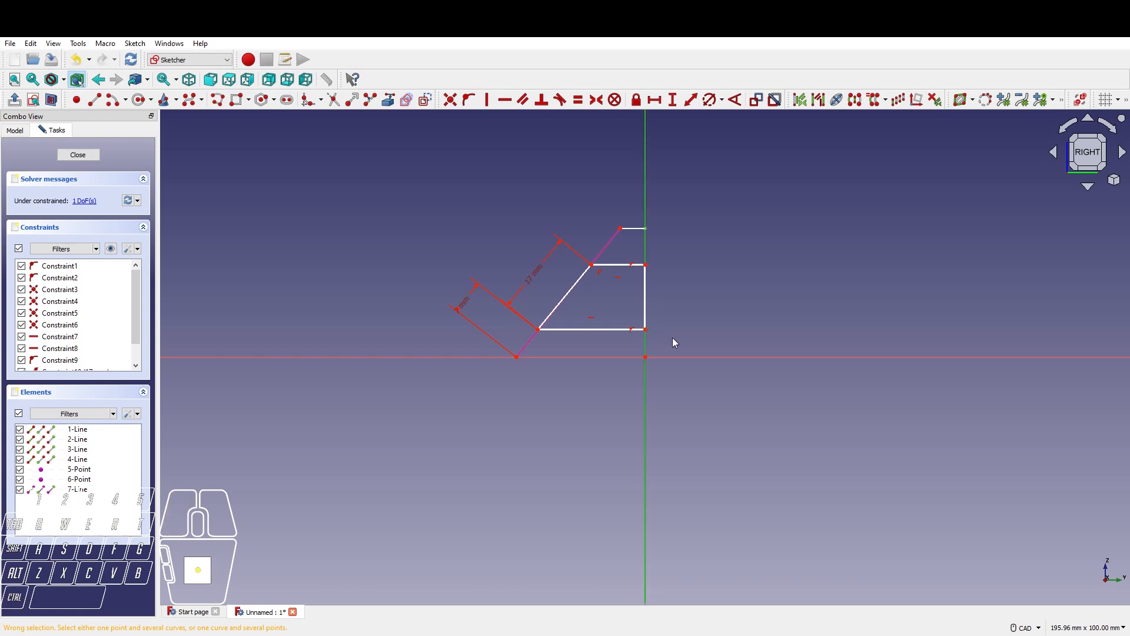
left_click(667, 342)
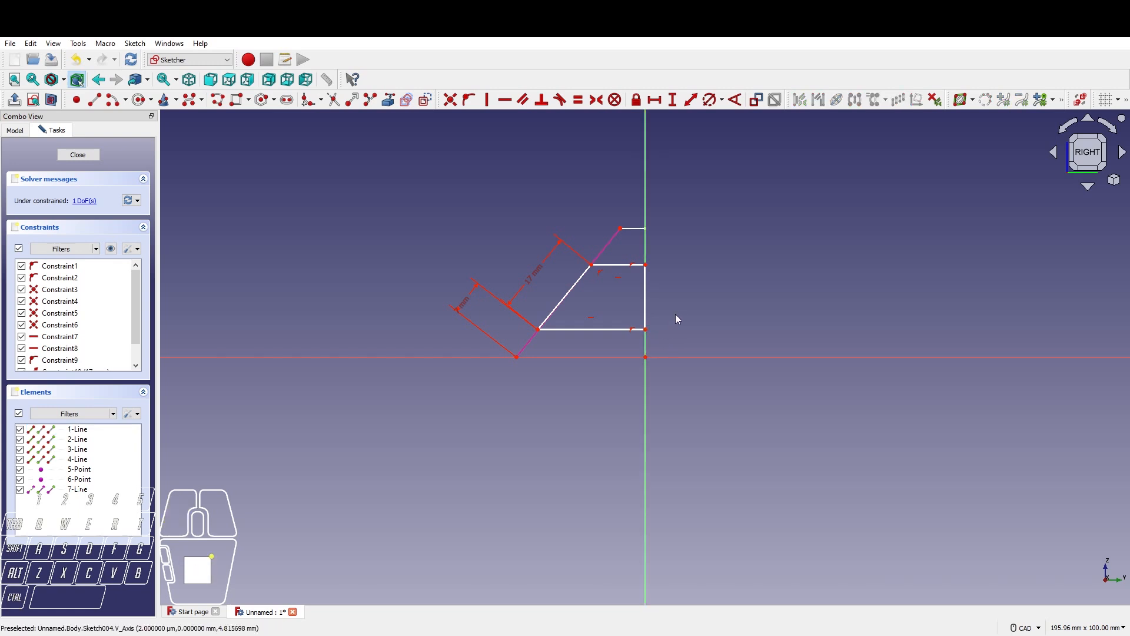
Try to attach the profile's upper inner corner to the vertical axis with a coincident and a point-on-object constraint
left_click(487, 100)
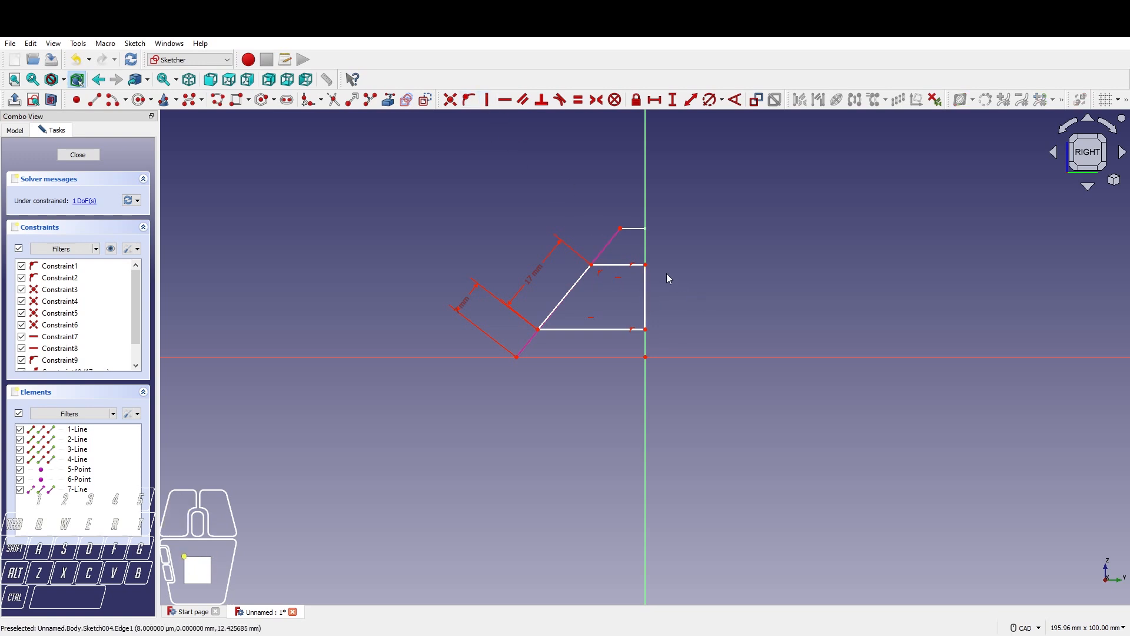
left_click(451, 100)
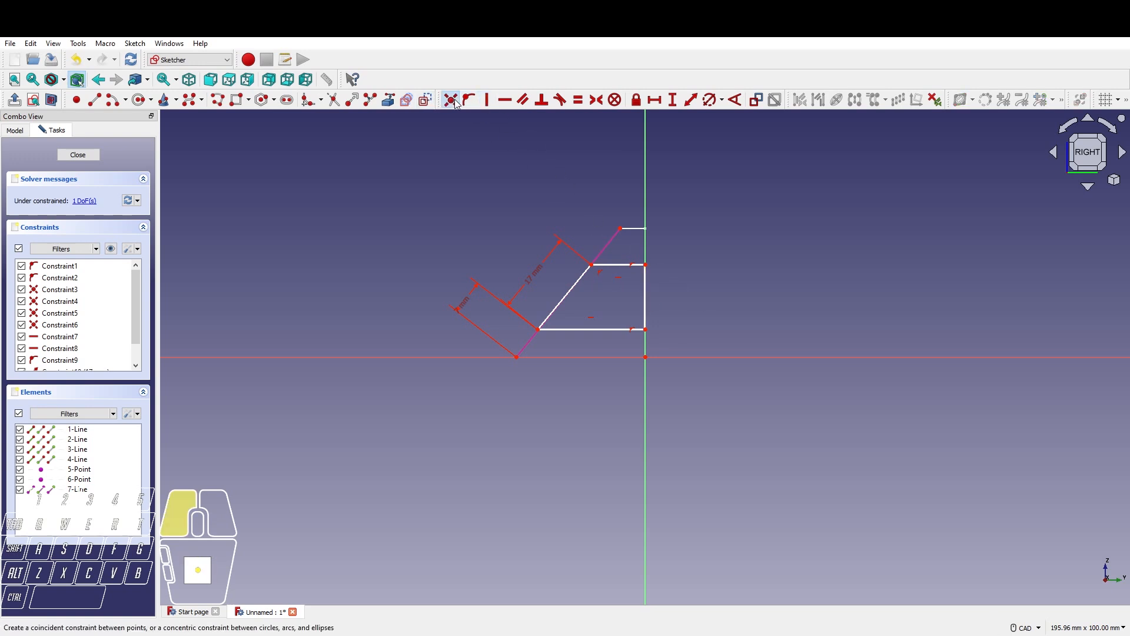
left_click(646, 266)
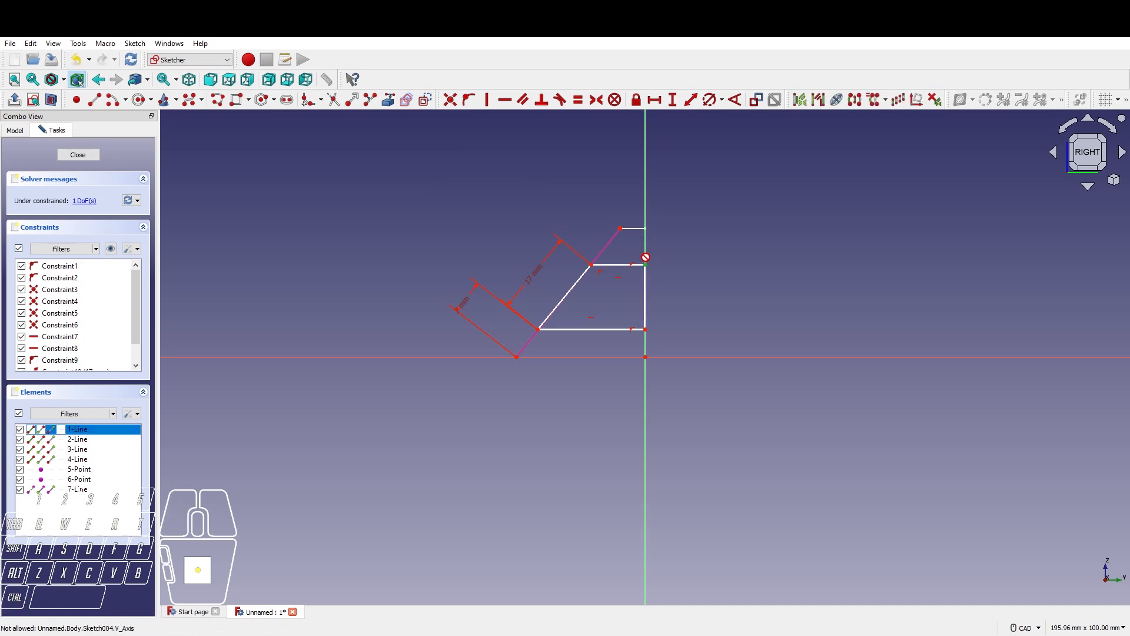
right_click(646, 258)
left_click(469, 100)
right_click(646, 266)
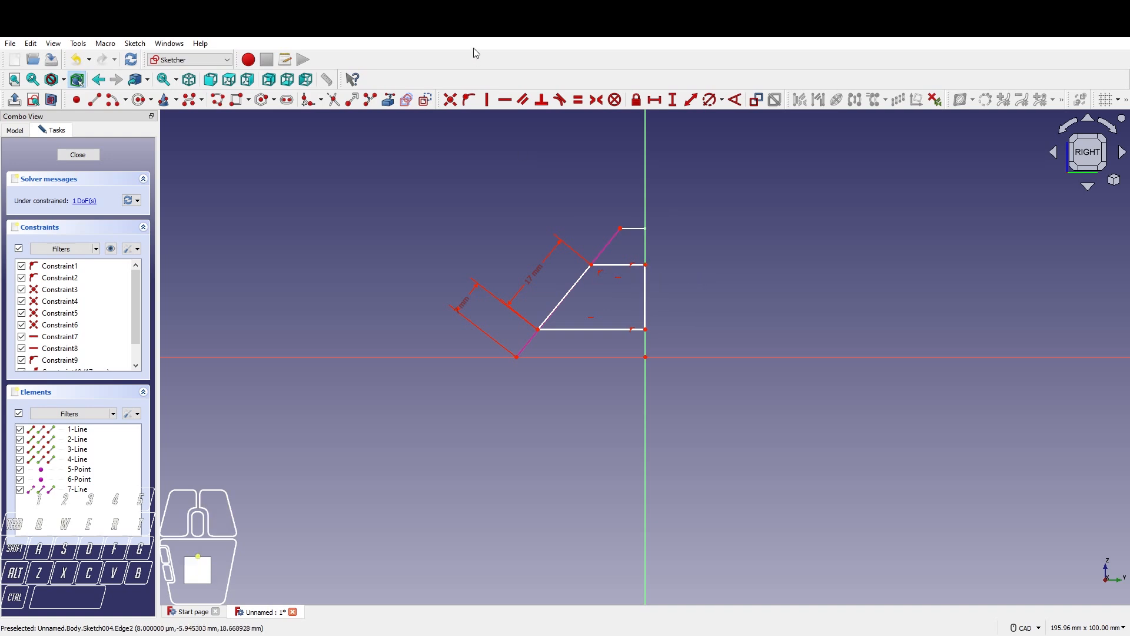
Try a vertical constraint on the profile edge that lies on the vertical axis, and undo it
left_click(488, 100)
left_click(646, 299)
right_click_drag(652, 300, 648, 302, "ctrl")
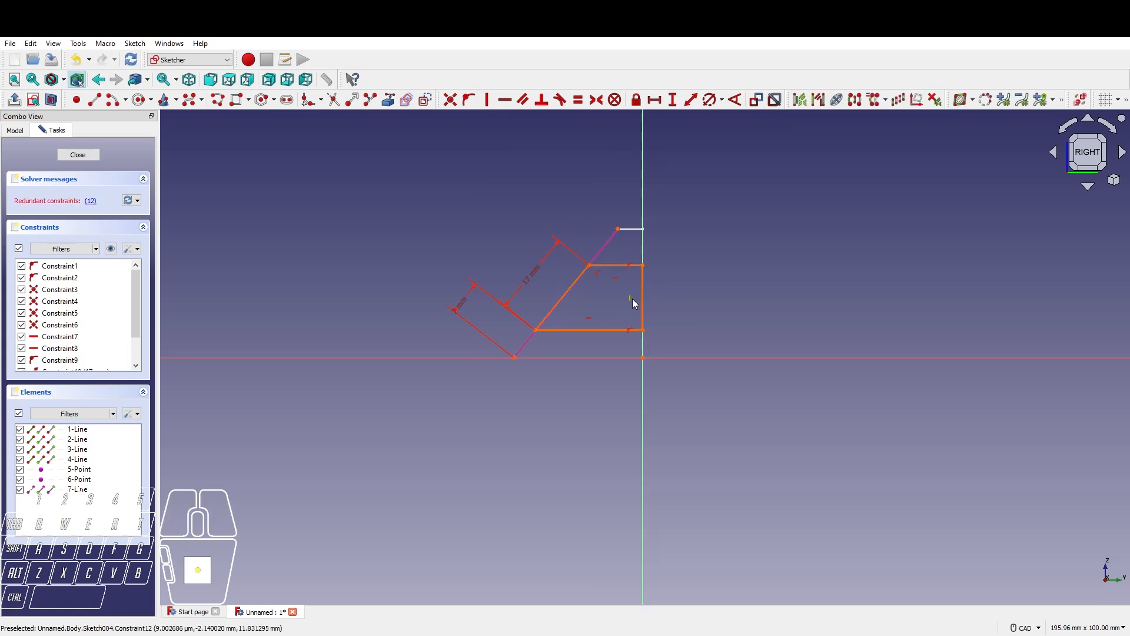
key("ctrl+z")
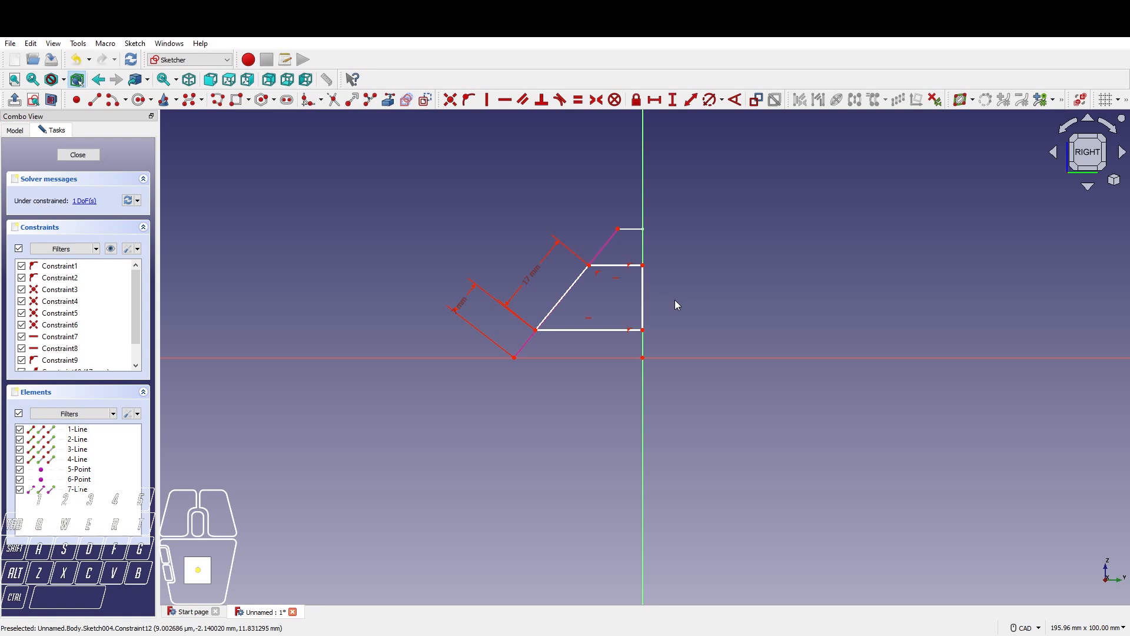
Try to fix the profile's lower outer corner onto the projected slope line by preselecting both for a point-on-object constraint
left_click(535, 330)
left_click(469, 101)
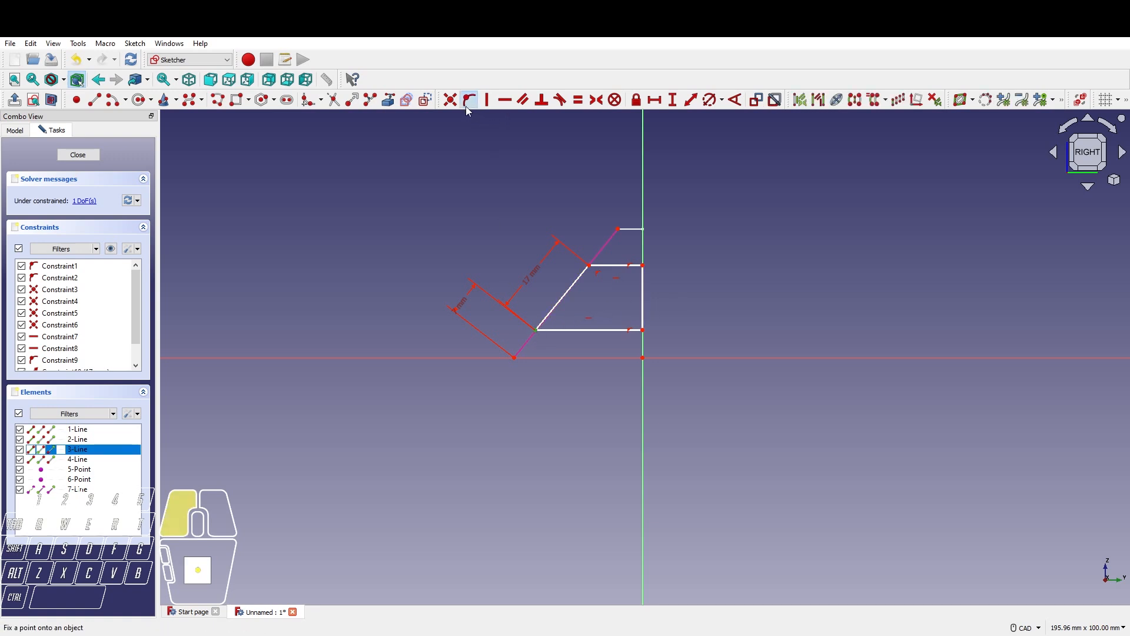
left_click(529, 342)
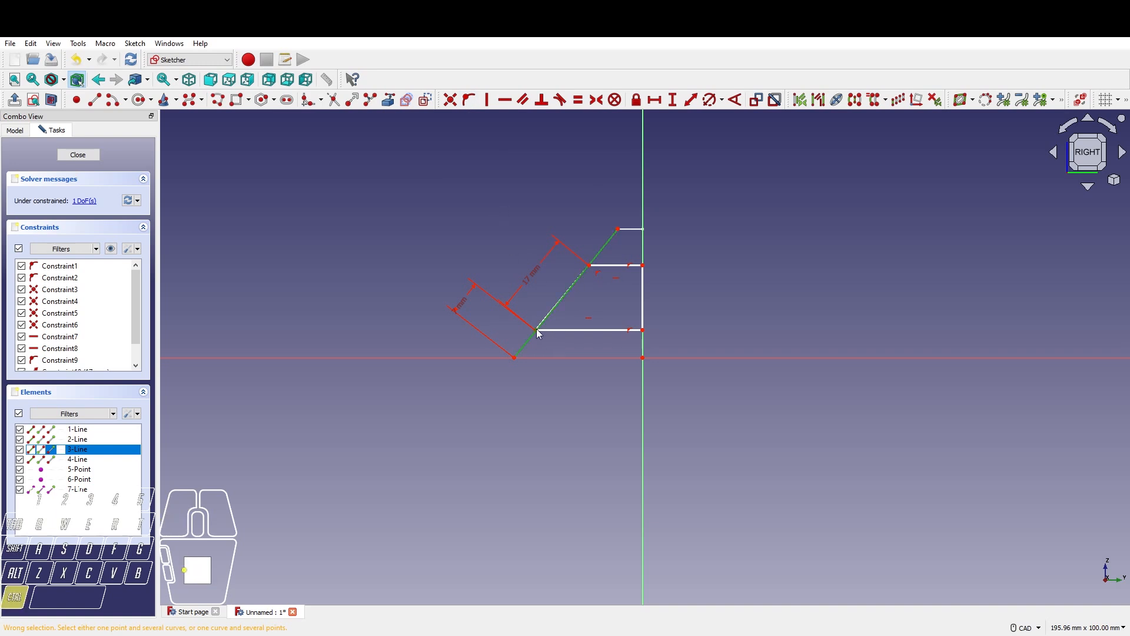
left_click(536, 329, "ctrl")
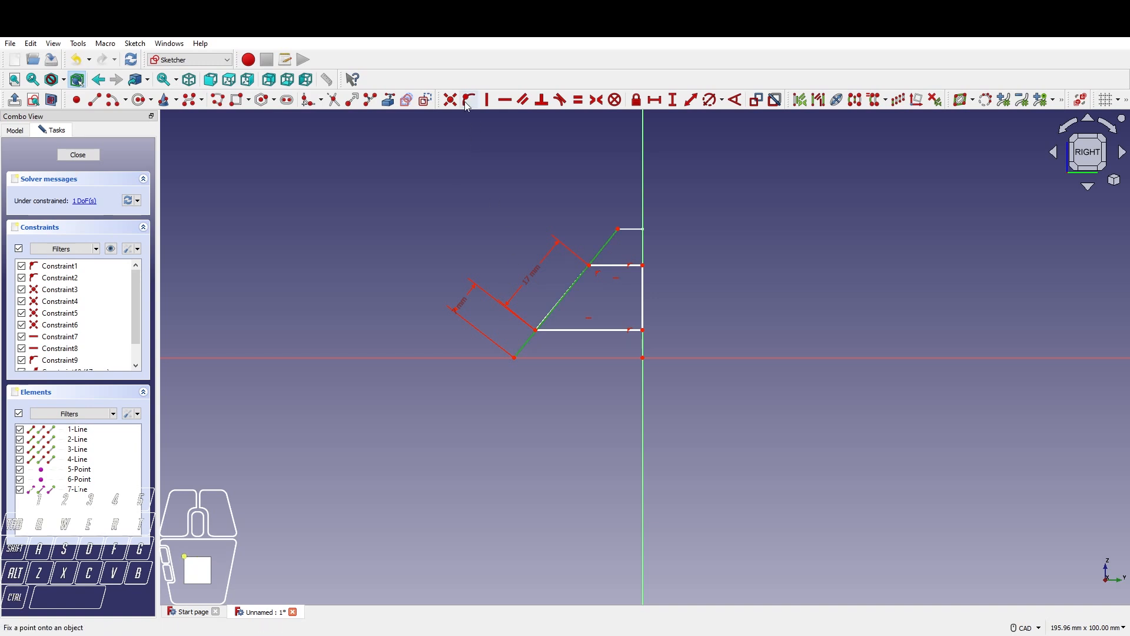
left_click(533, 335, "ctrl")
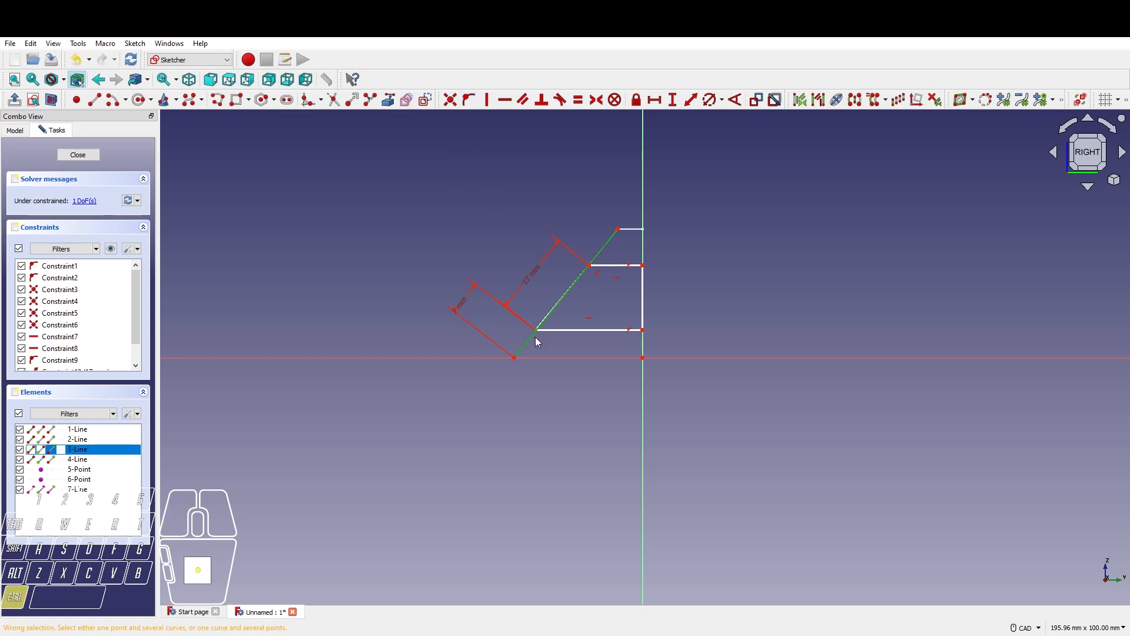
left_click(536, 329, "ctrl")
left_click(468, 100)
left_click(467, 104)
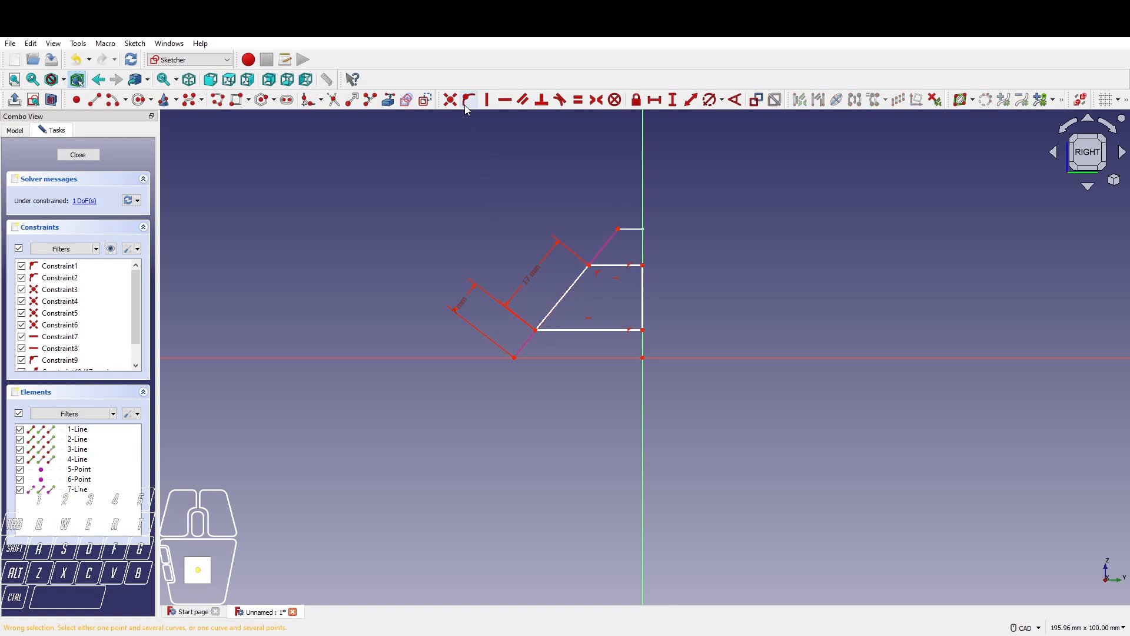
Constrain the profile's lower outer corner onto the projected slope line with a point-on-object constraint
left_click(468, 100)
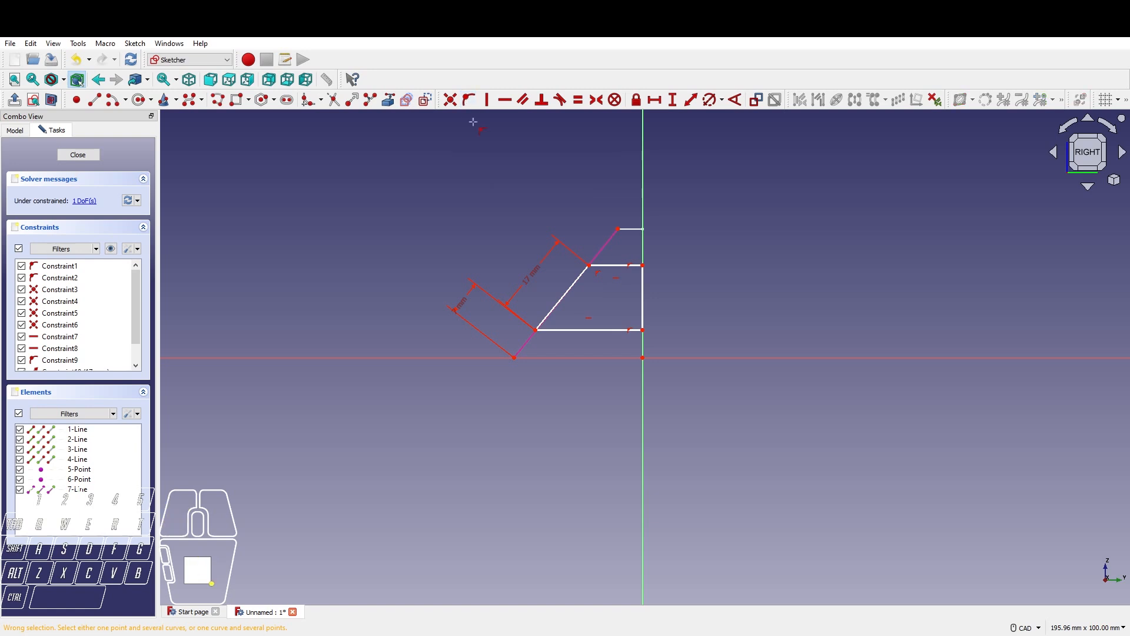
left_click(537, 326, "ctrl")
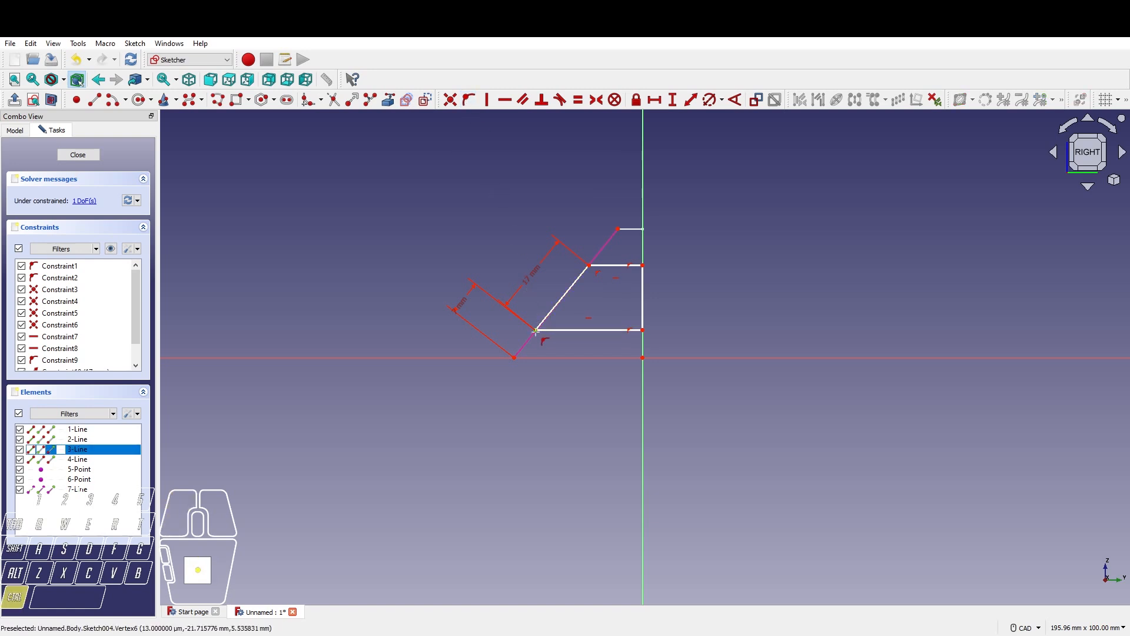
left_click(533, 335, "ctrl")
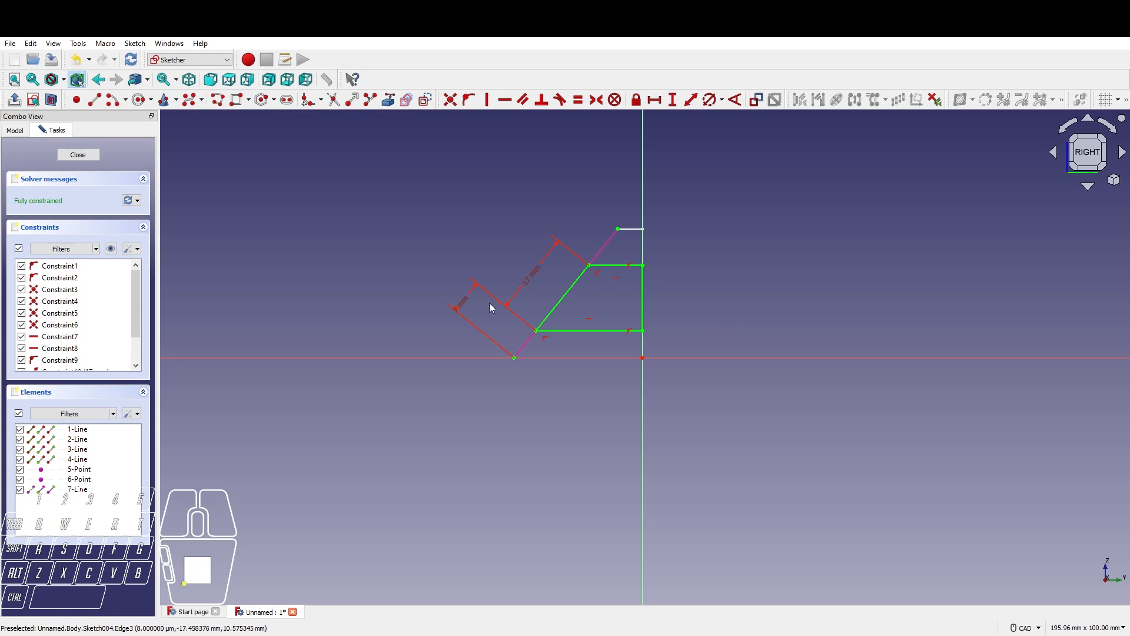
Move the 7 mm dimension closer to the slope, in line with the 17 mm one, and close the sketch
left_click_drag(466, 306, 508, 332)
left_click(687, 303)
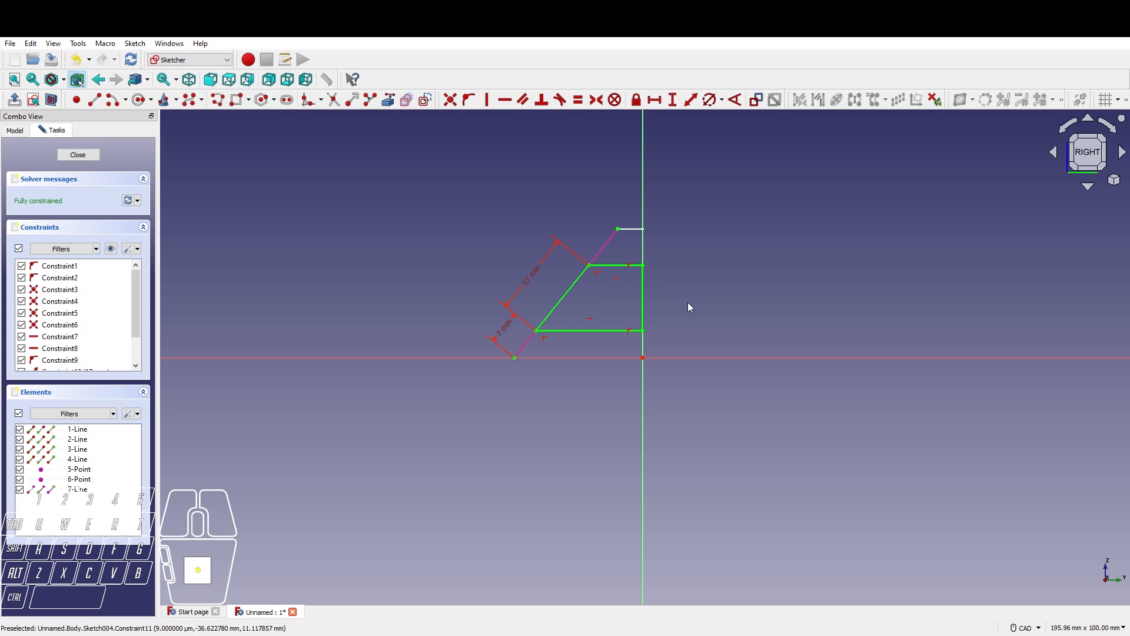
left_click(78, 155)
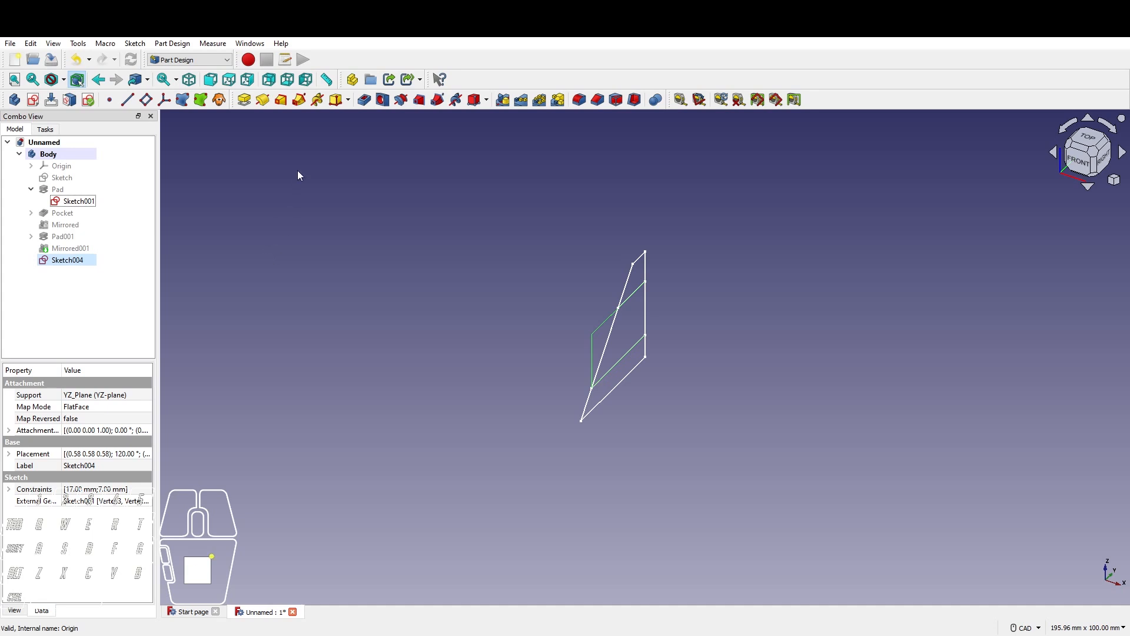
Start a pocket from the new YZ-plane profile sketch using the Two dimensions type and a first length of 8.5 mm
left_click(67, 261)
left_click(360, 104)
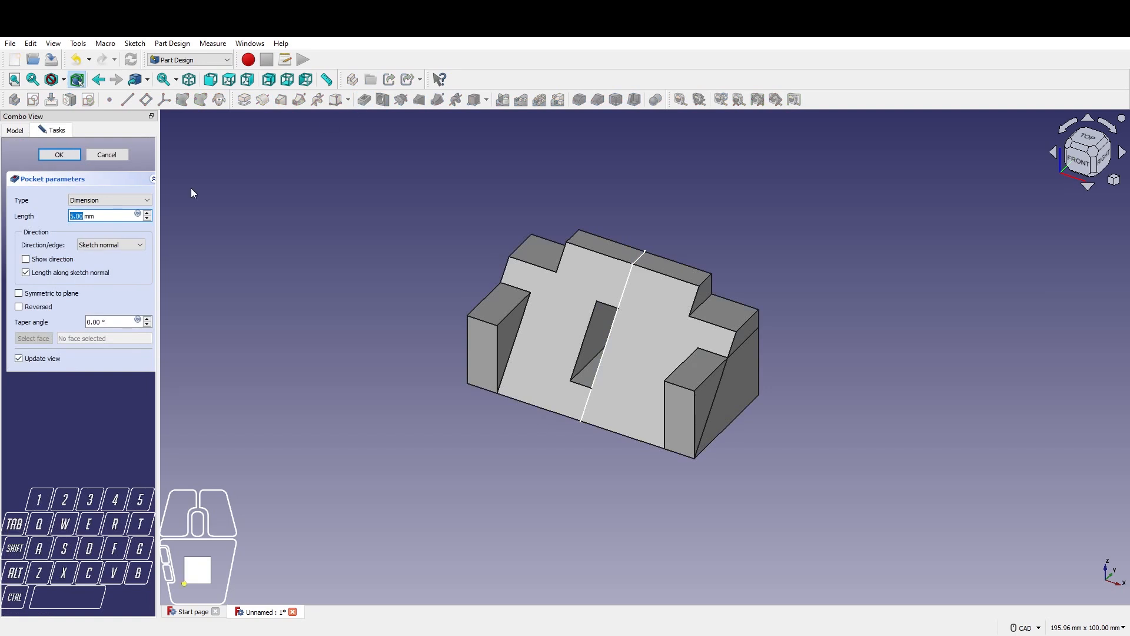
left_click(105, 203)
left_click(96, 217)
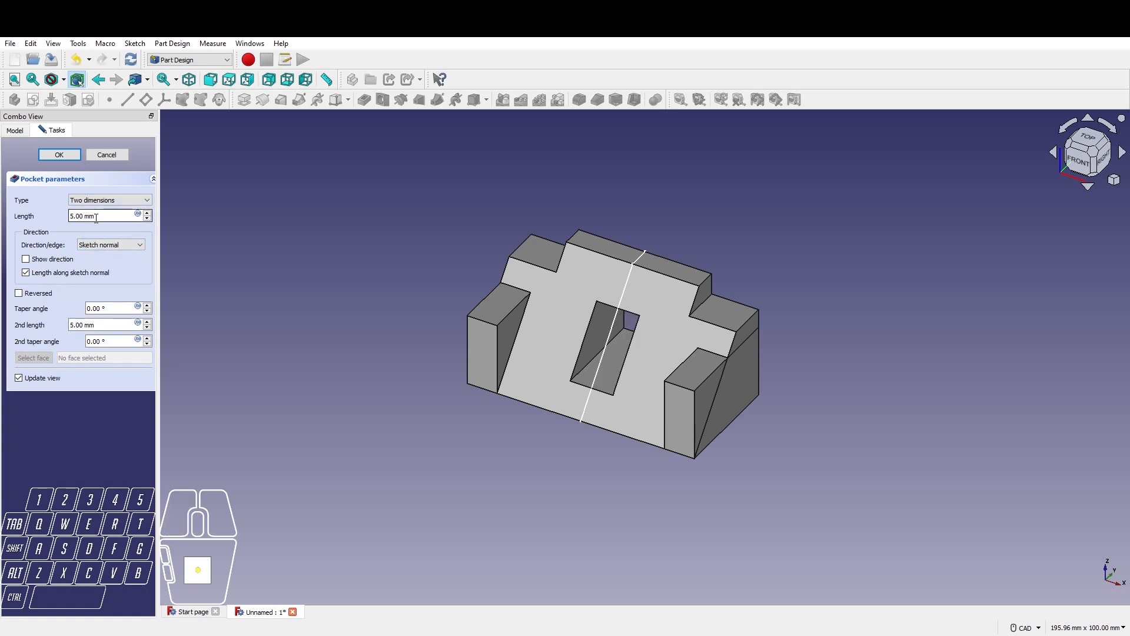
left_click_drag(94, 217, 59, 219)
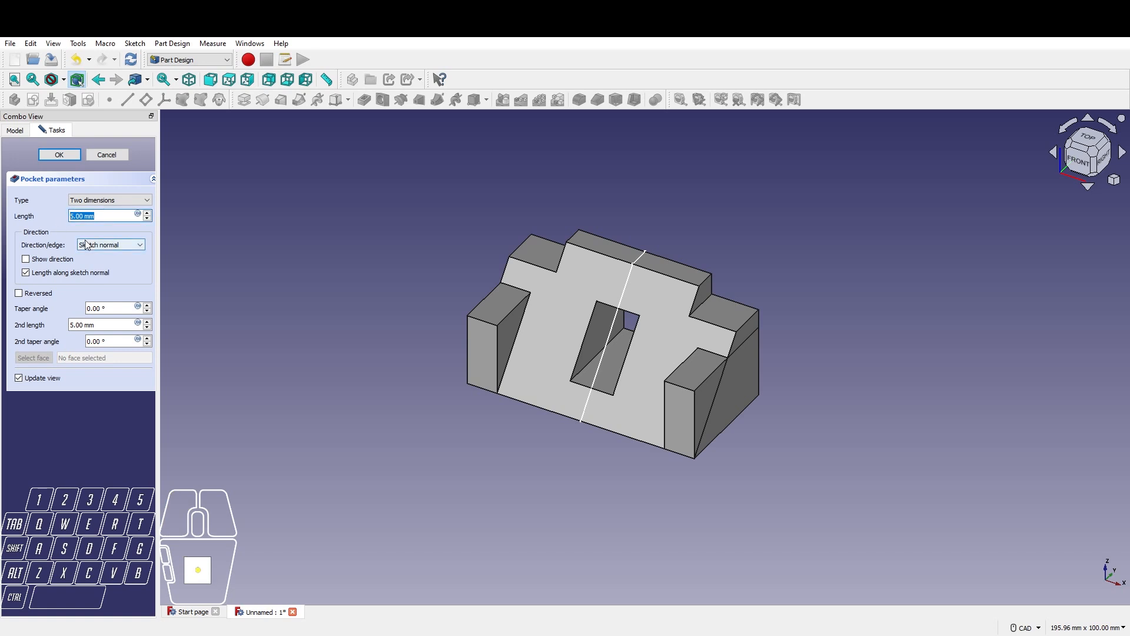
left_click(71, 215)
left_click(72, 216)
Set the pocket's second length to 8.5 mm and finish the pocket
left_click(80, 324)
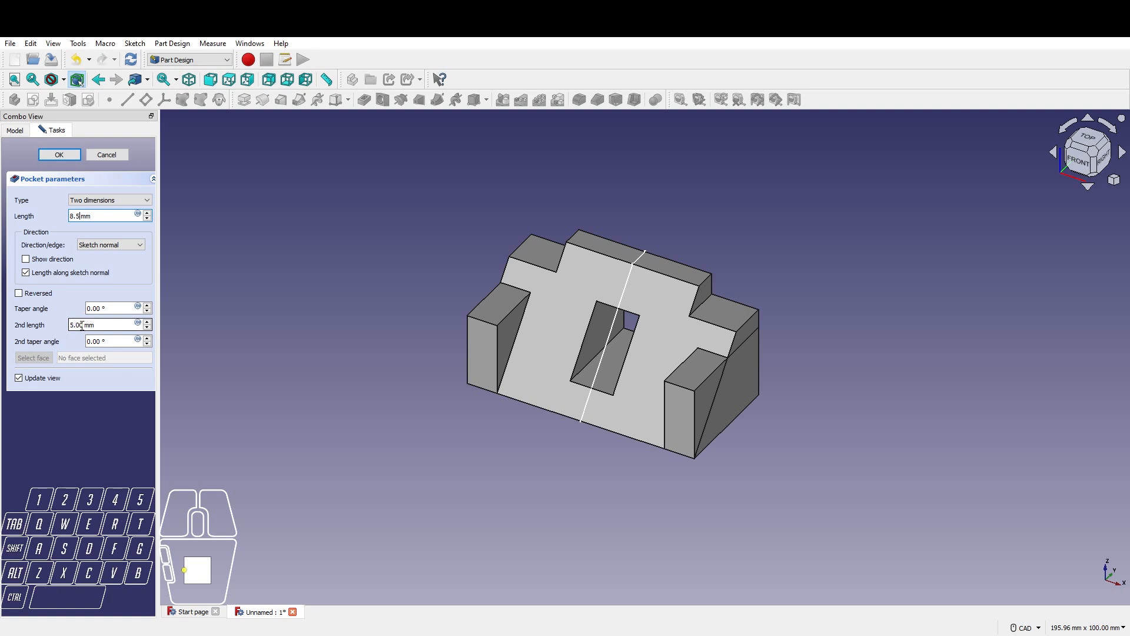
left_click_drag(80, 325, 67, 326)
type("8.5")
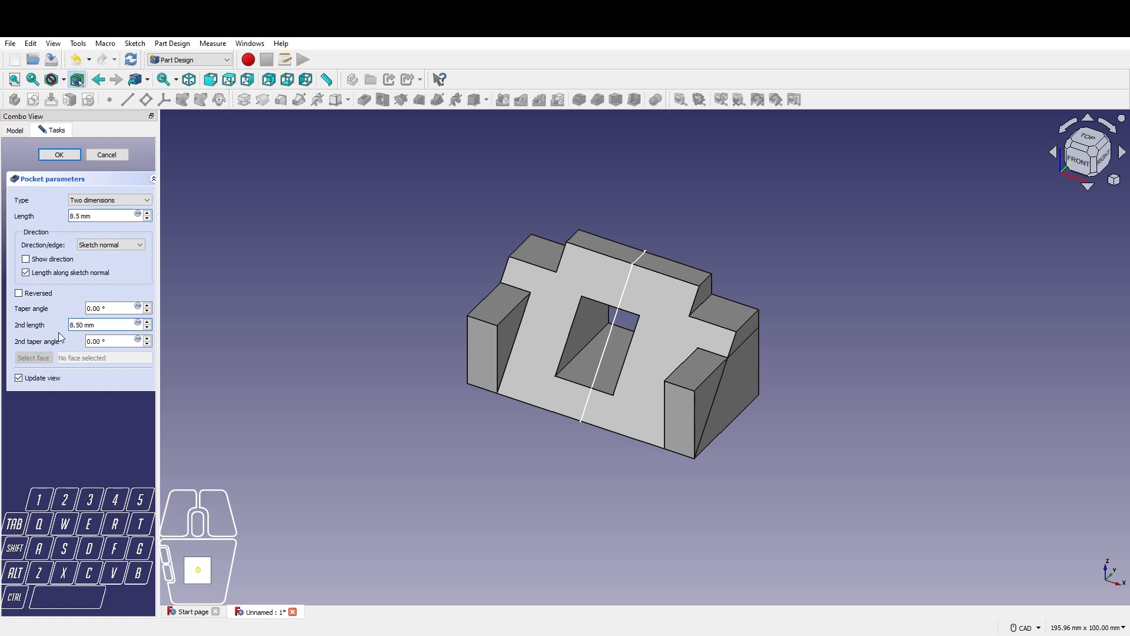
left_click(59, 154)
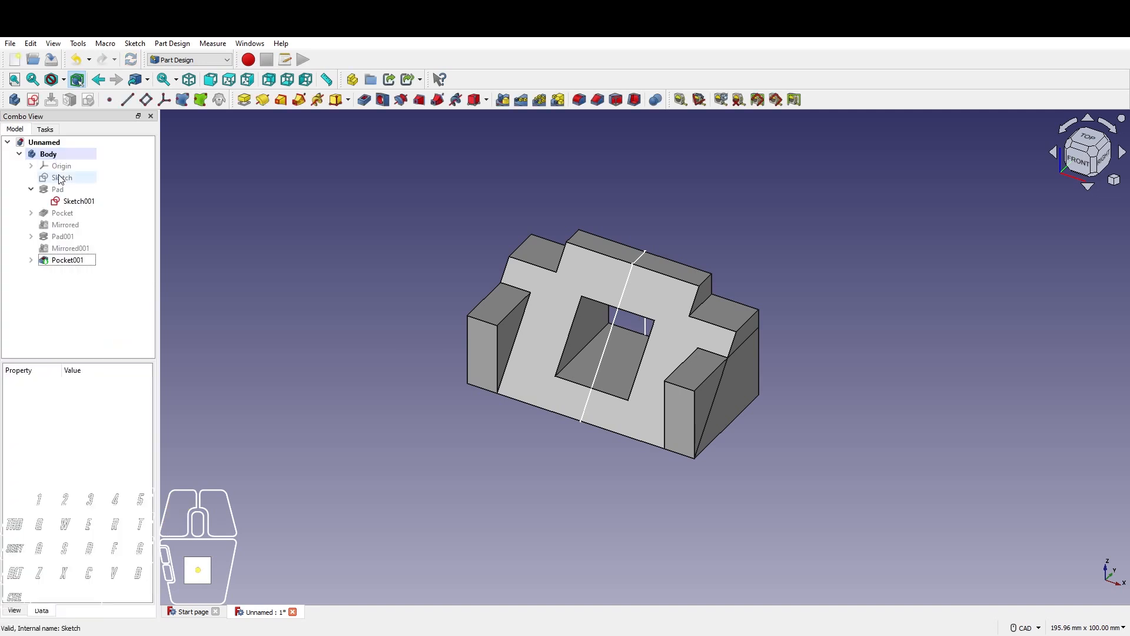
Set the Refine property of the new pocket, Pocket001, to true
left_click(65, 260)
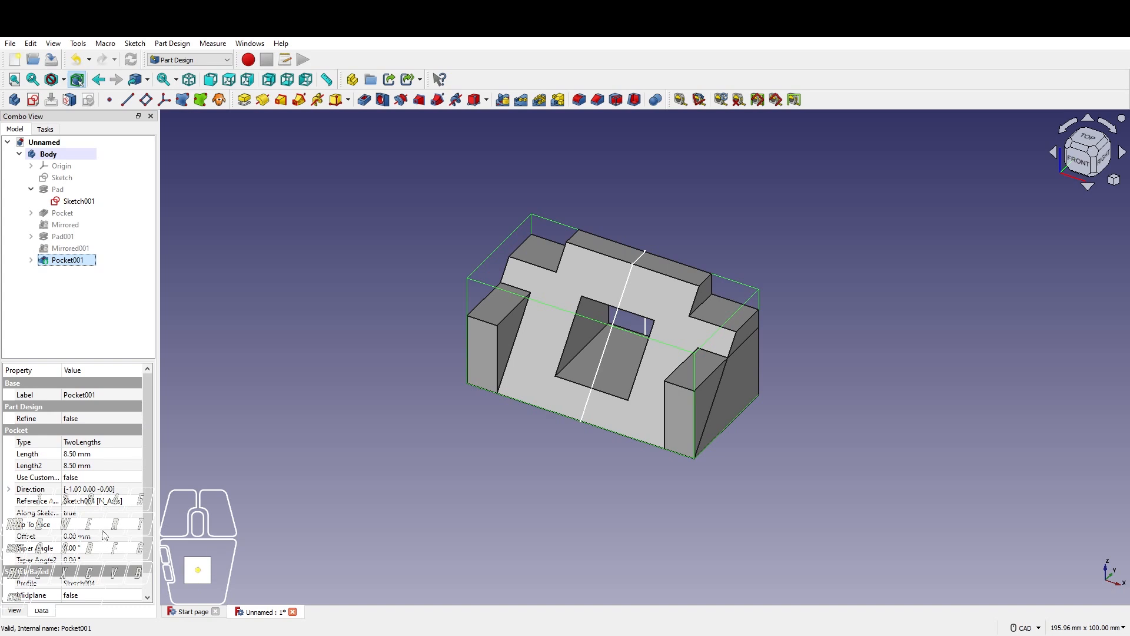
left_click(93, 418)
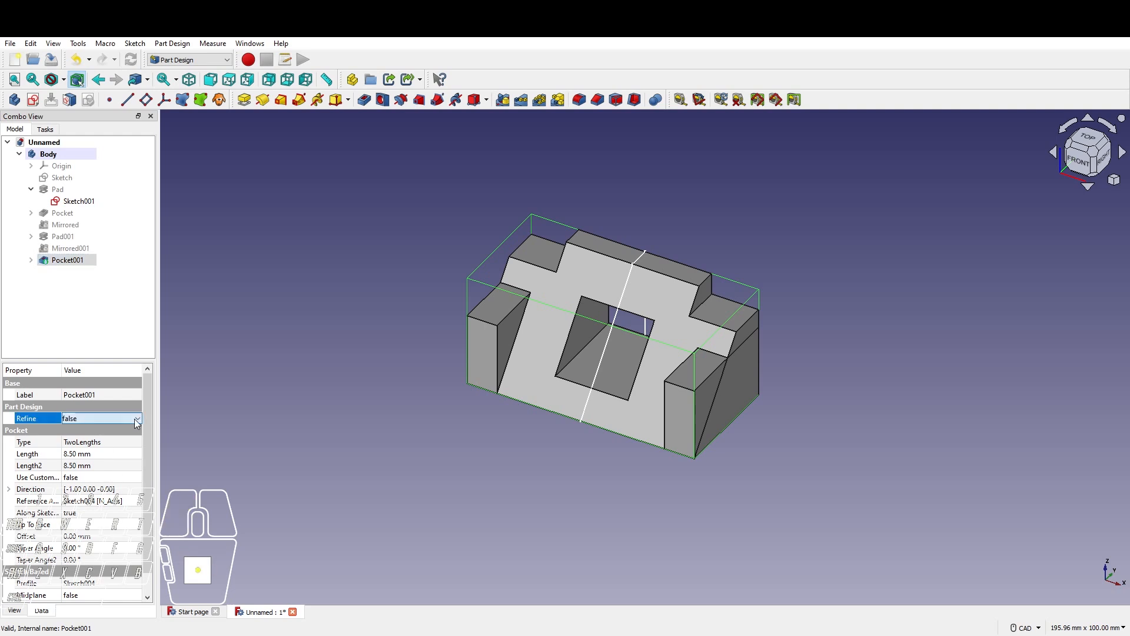
key("Down")
left_click(207, 419)
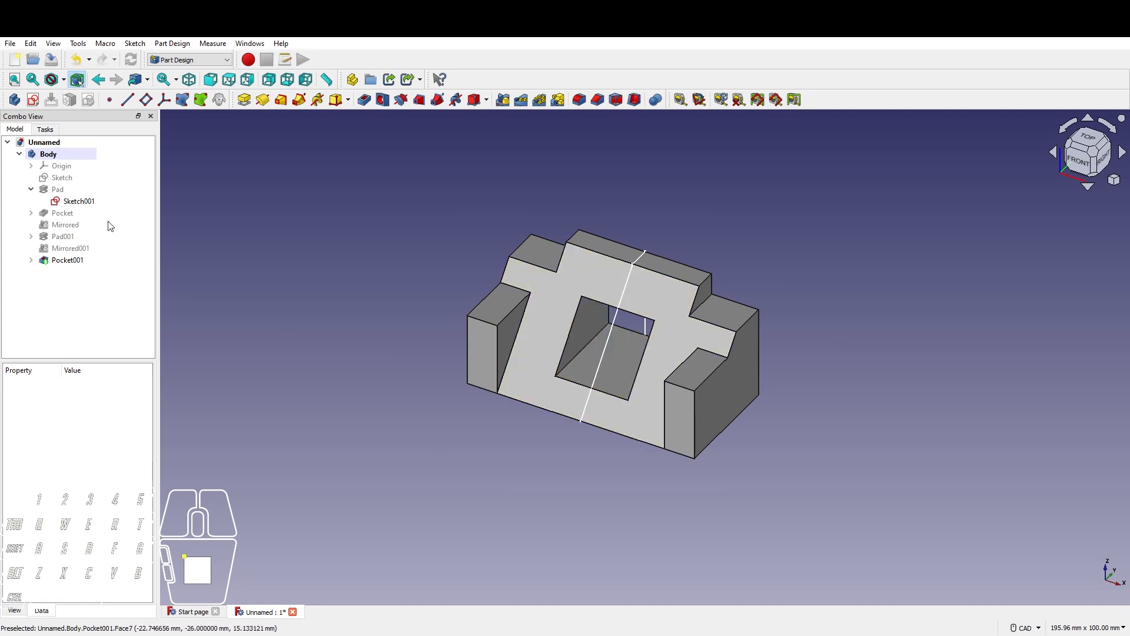
Hide Sketch001, the wedge's base profile sketch, and inspect the finished part from a slightly turned view
left_click(88, 202)
key("space")
left_click(371, 368)
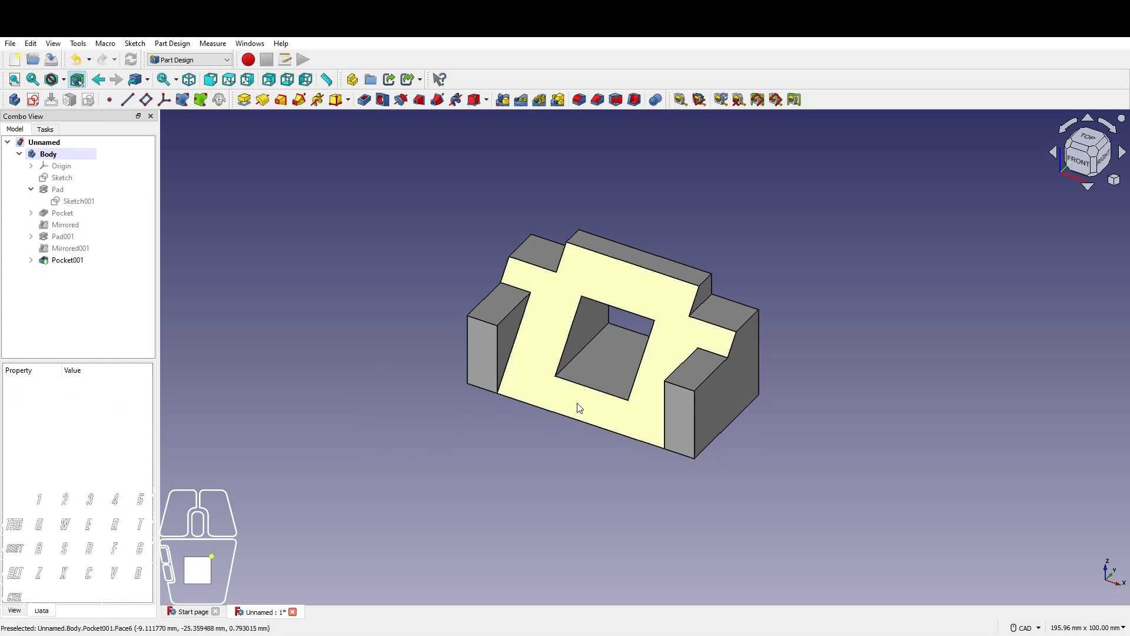
middle_click_drag(518, 436, 535, 412)
left_click(542, 462)
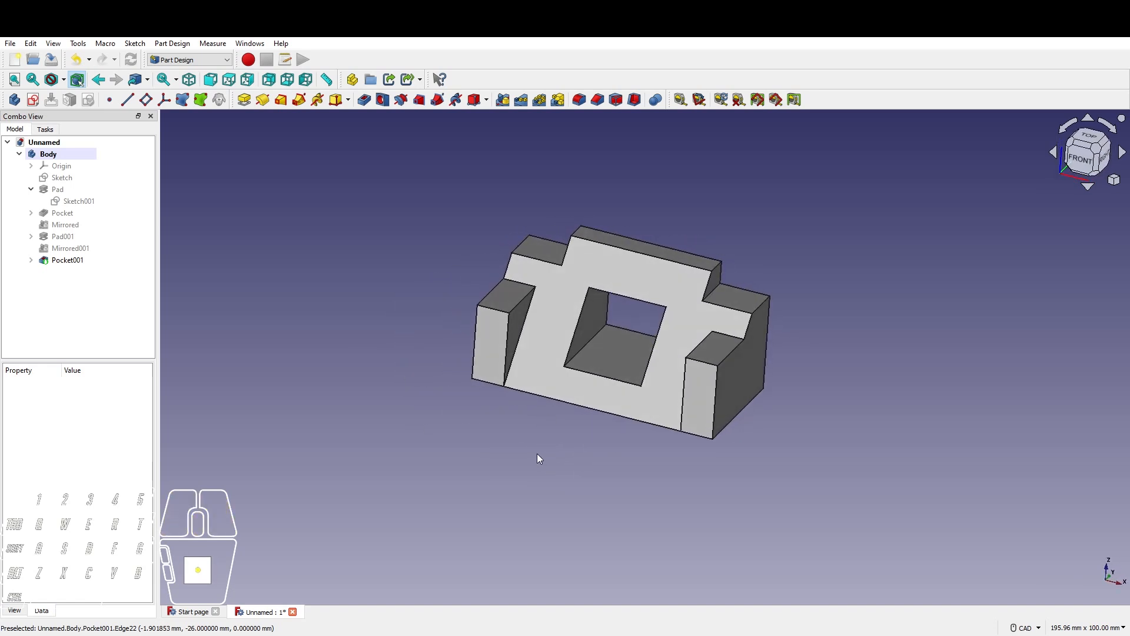